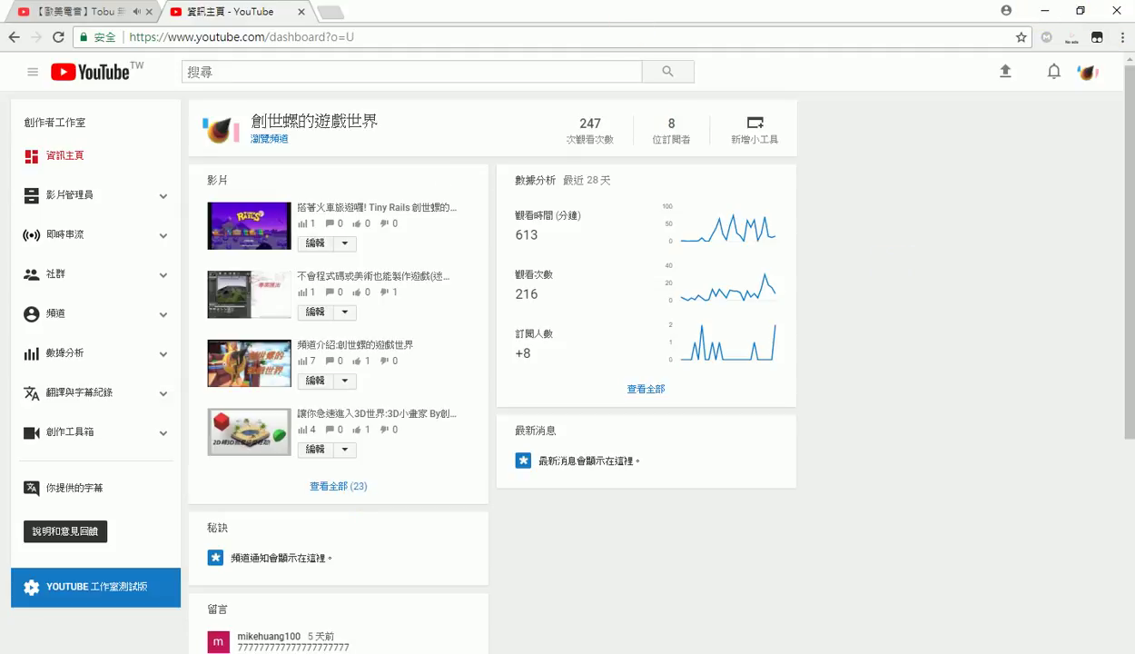
Switch to the Unreal Editor and delete the Player Start actor from the level.
left_click(1045, 11)
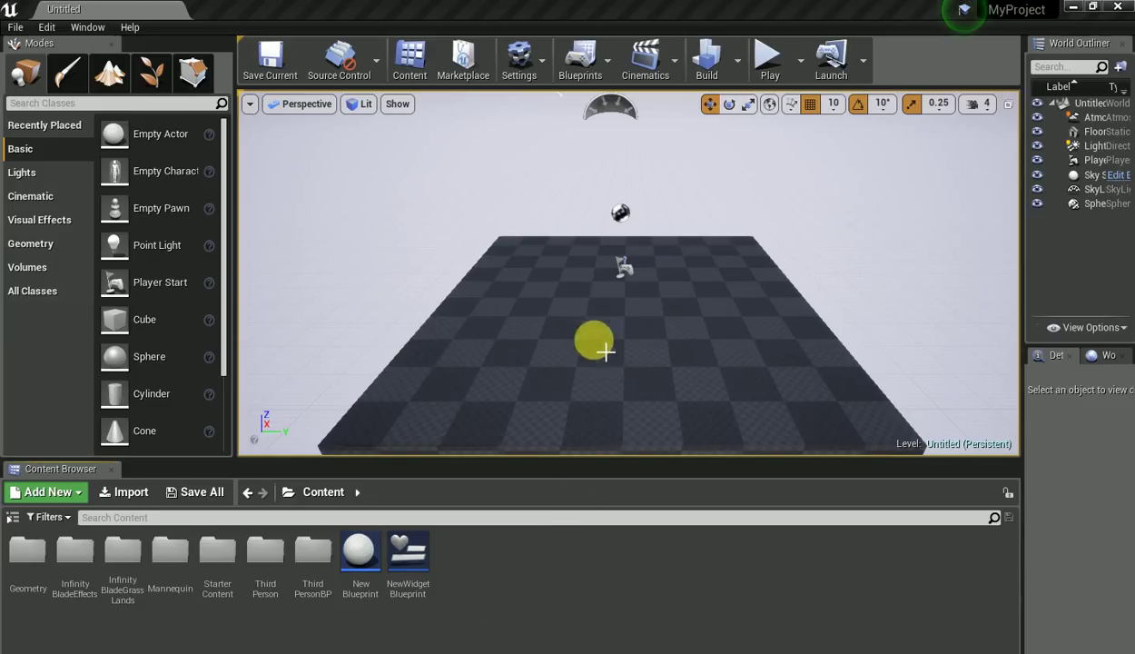
left_click_drag(596, 340, 633, 289)
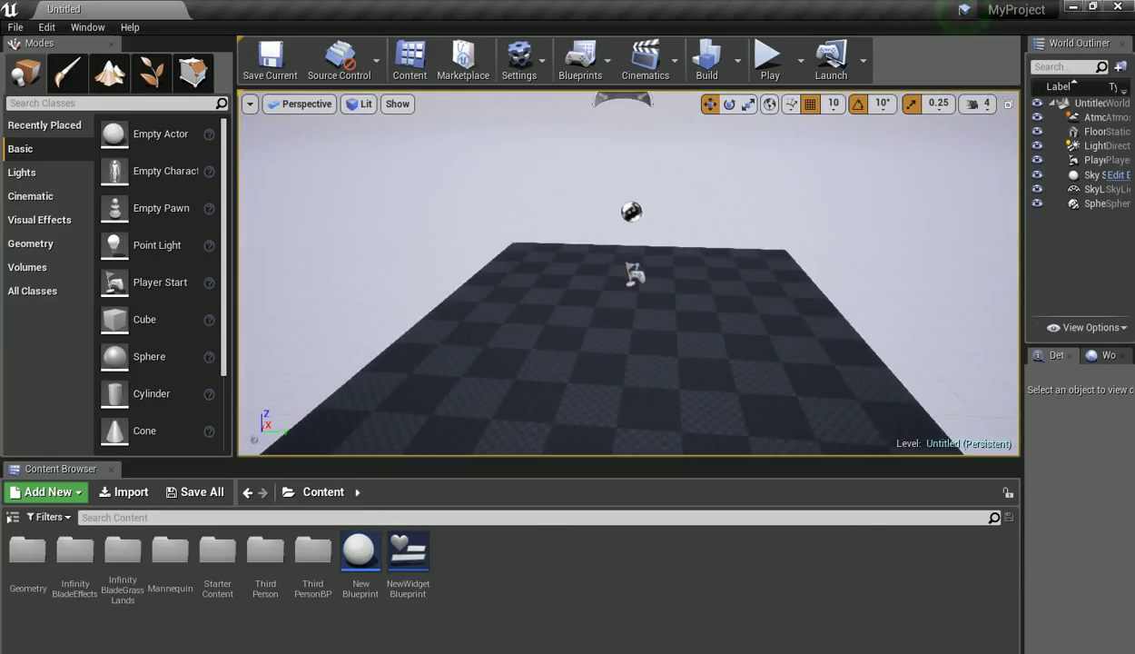
left_click(633, 276)
key("Delete")
Scale up the floor mesh to give the level a larger ground area.
left_click_drag(587, 347, 76, 641)
left_click(651, 390)
key("e")
key("r")
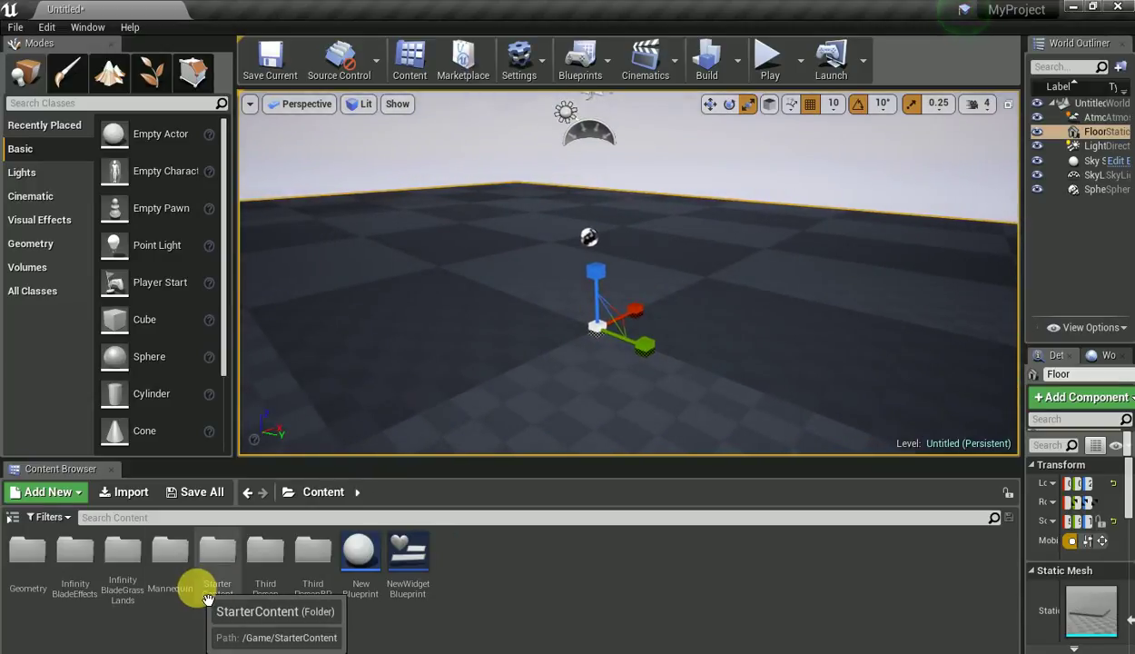
Look through the InfinityBladeGrassLands Environments folder, then search the whole Content folder for "tree".
double_click(127, 590)
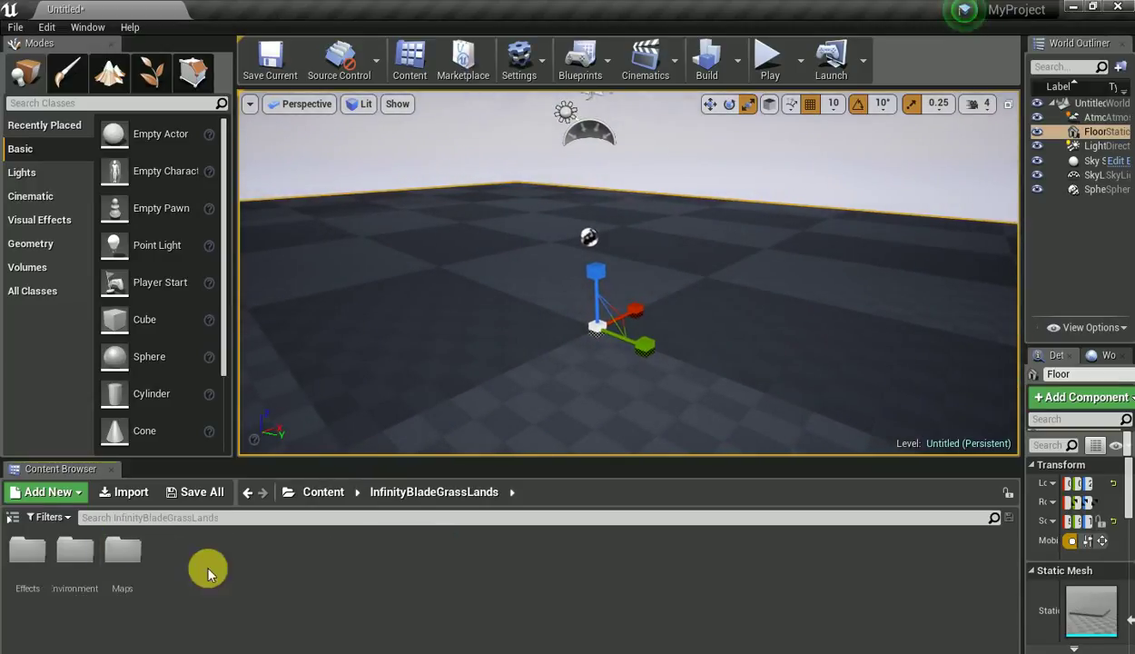
double_click(81, 586)
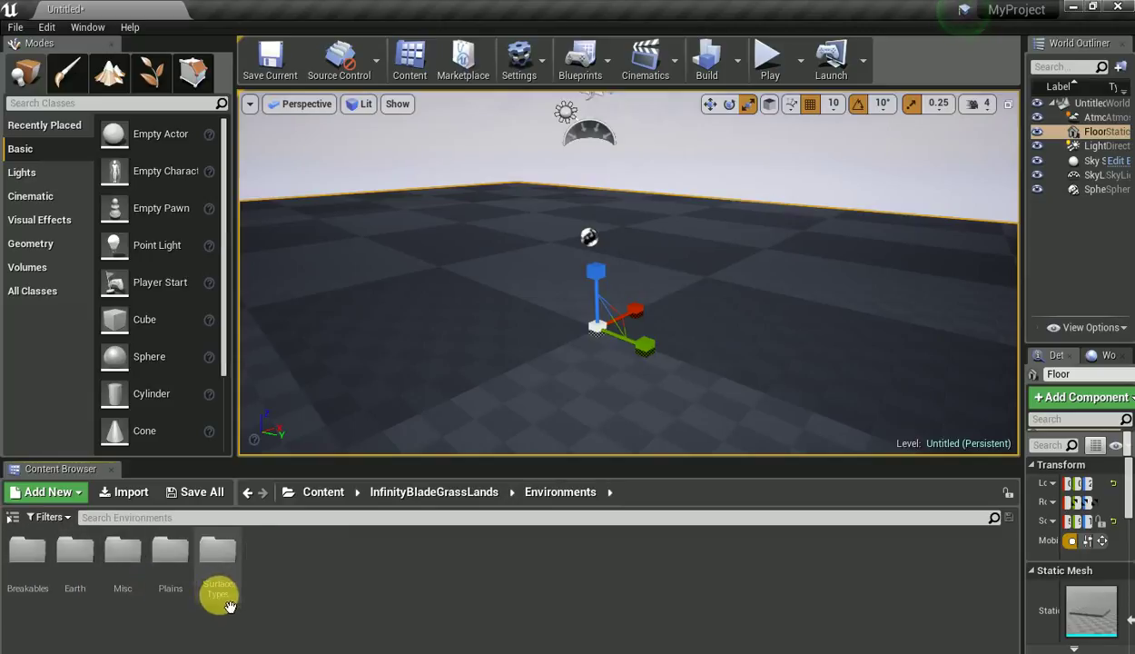
left_click(295, 491)
left_click(282, 524)
type("u")
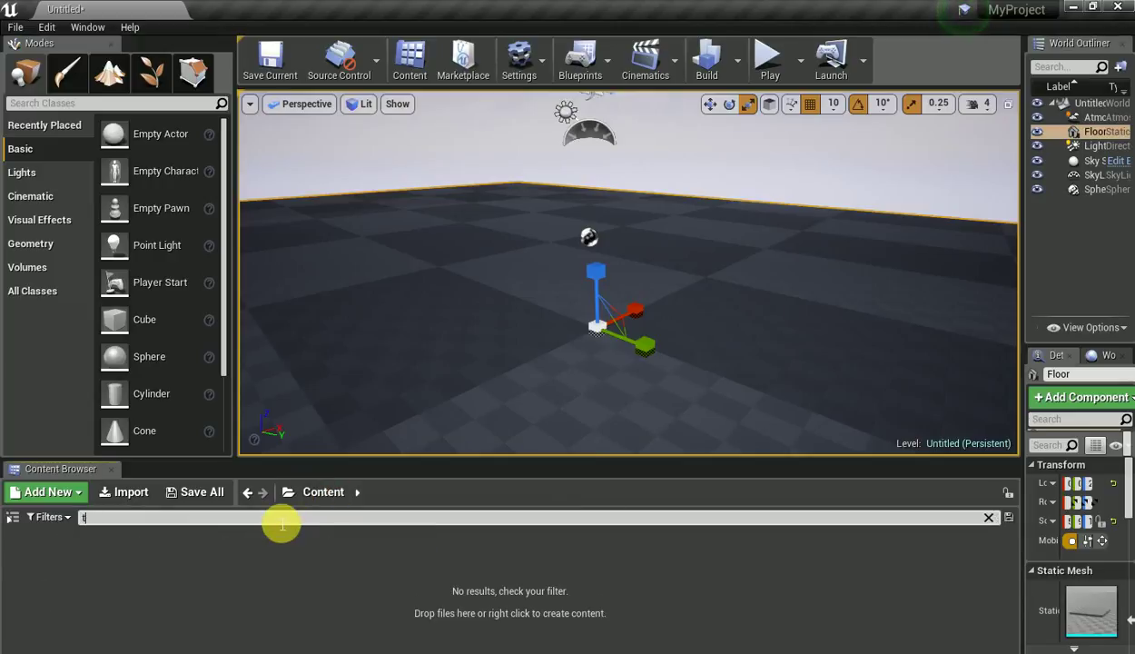
type("ree")
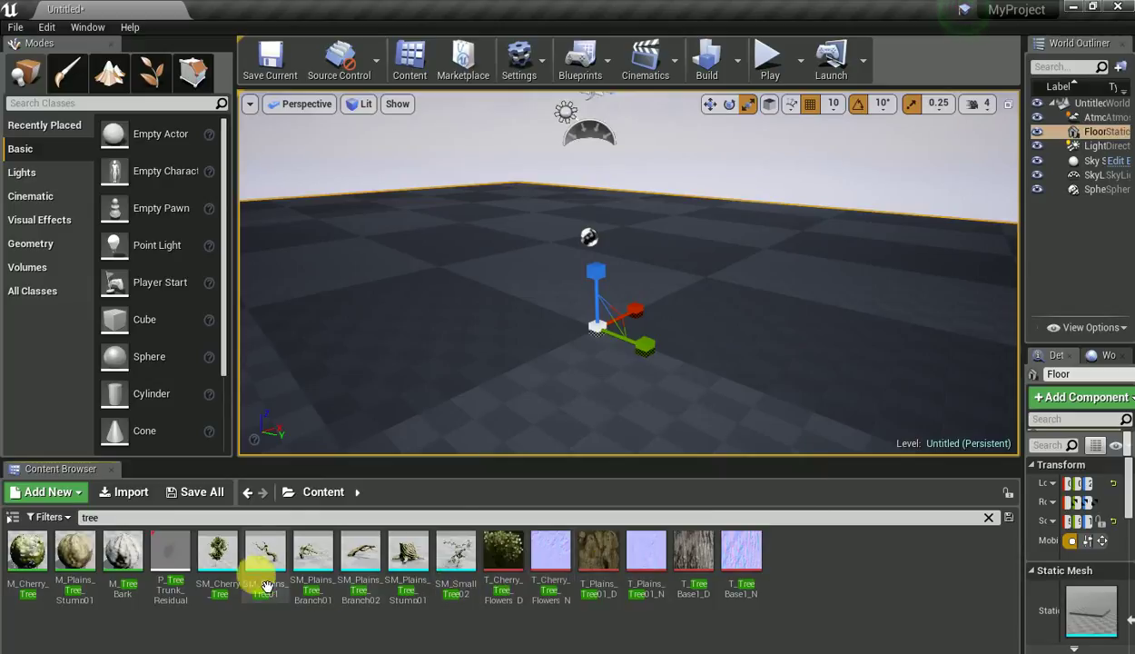
Place three SM_Cherry_Tree meshes spaced apart on the floor.
left_click(218, 556)
left_click_drag(283, 527, 484, 327)
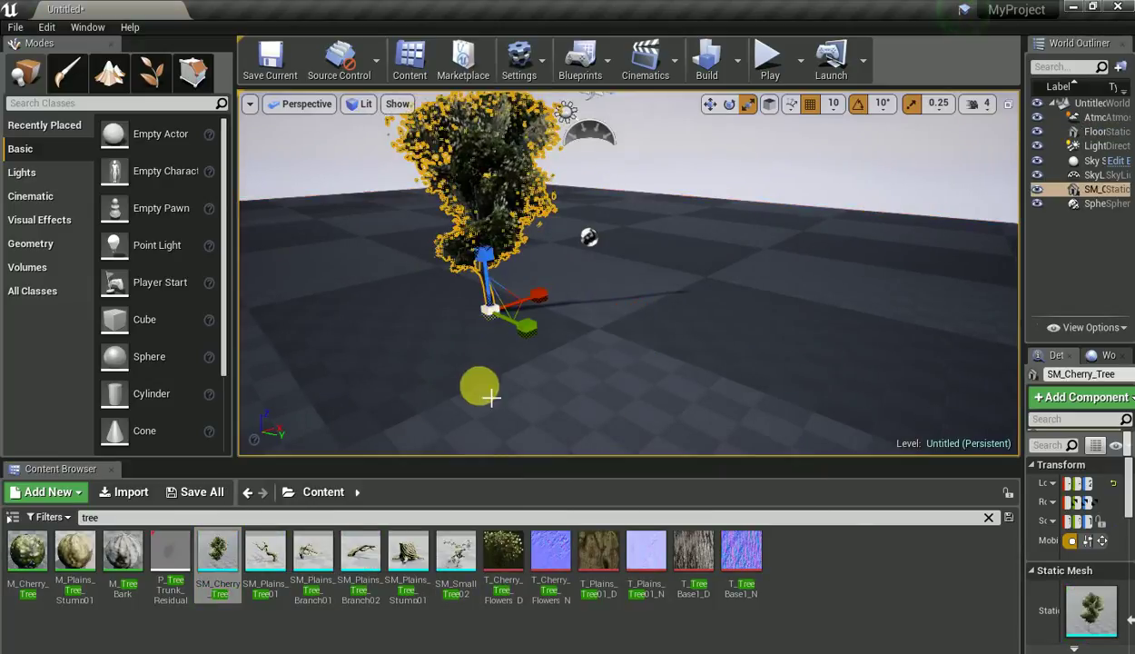
key("w")
key("f")
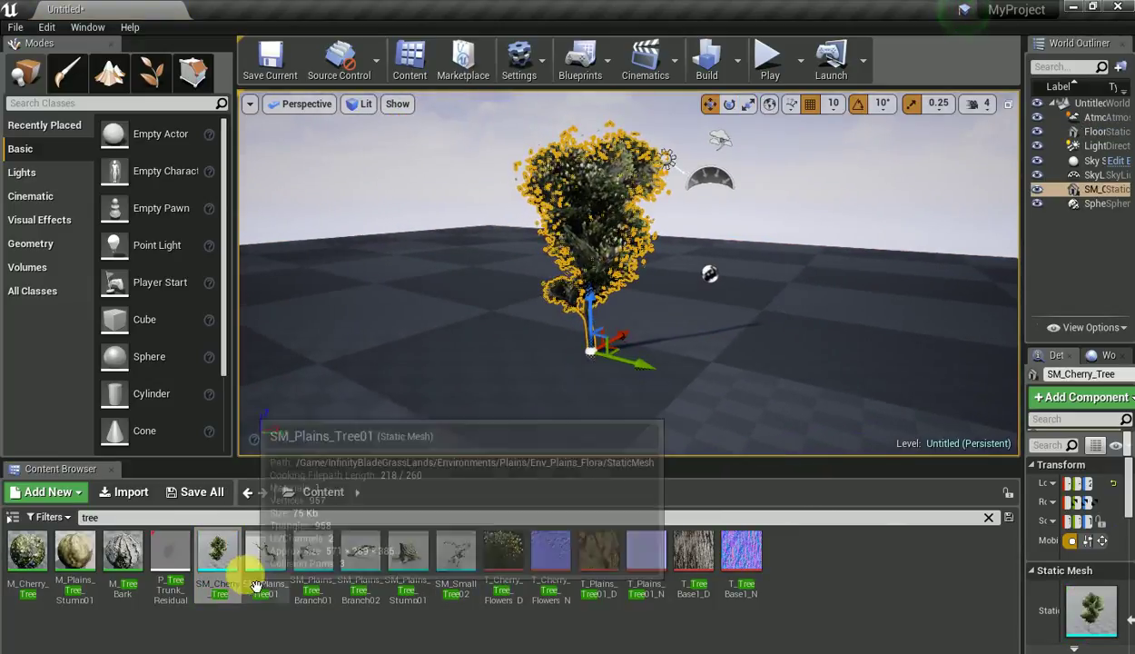
left_click_drag(247, 558, 739, 348)
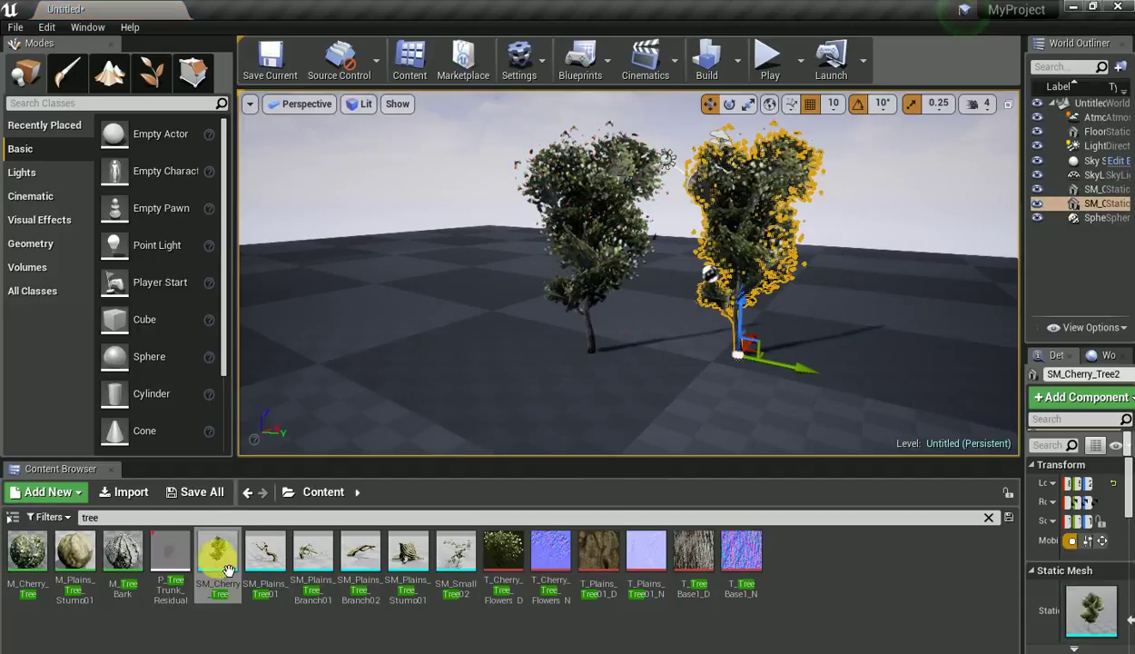
left_click_drag(223, 552, 879, 413)
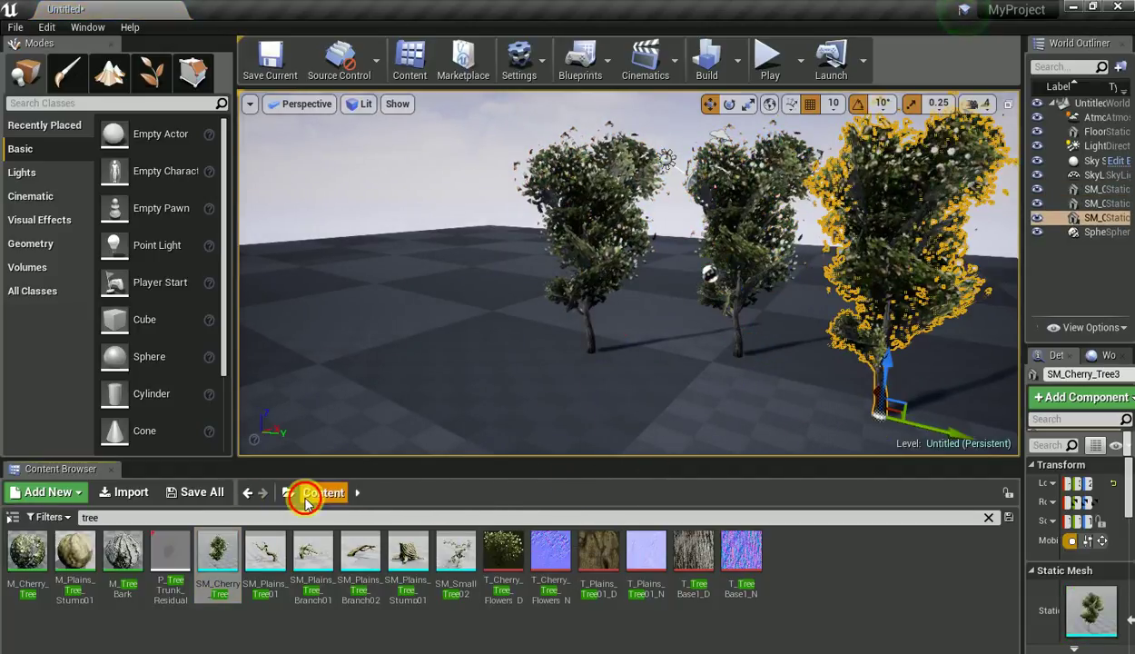
Clear the asset search, return to the Content folder and view the existing NewWidgetBlueprint.
left_click(247, 491)
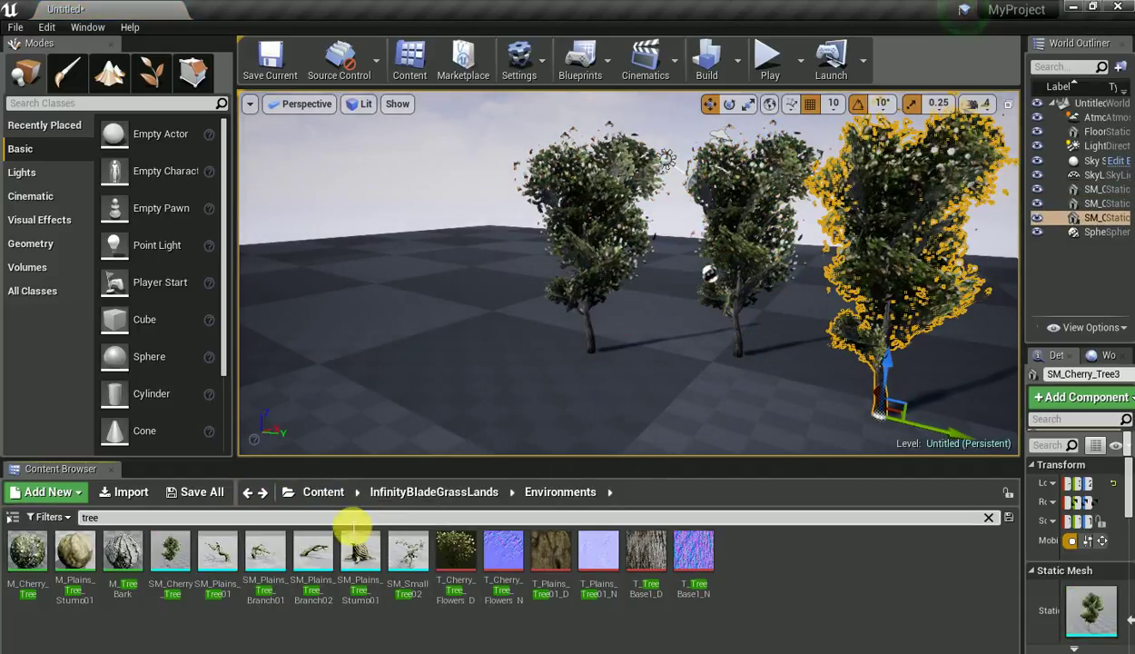
key("BackSpace")
key("BackSpace")
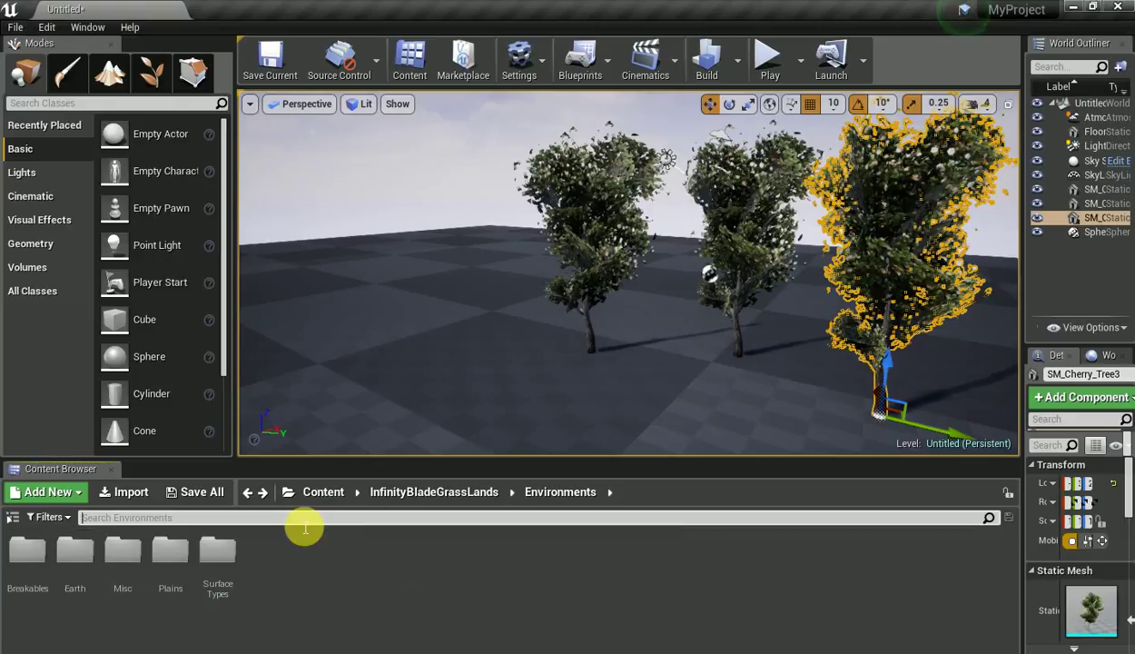
left_click(325, 492)
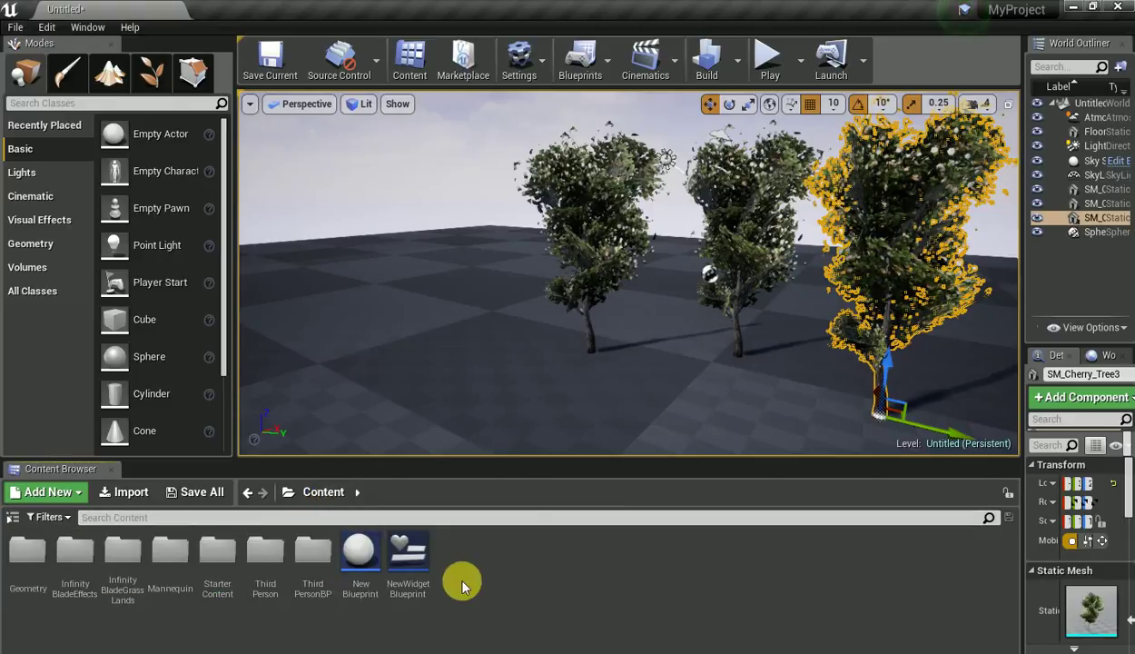
double_click(425, 583)
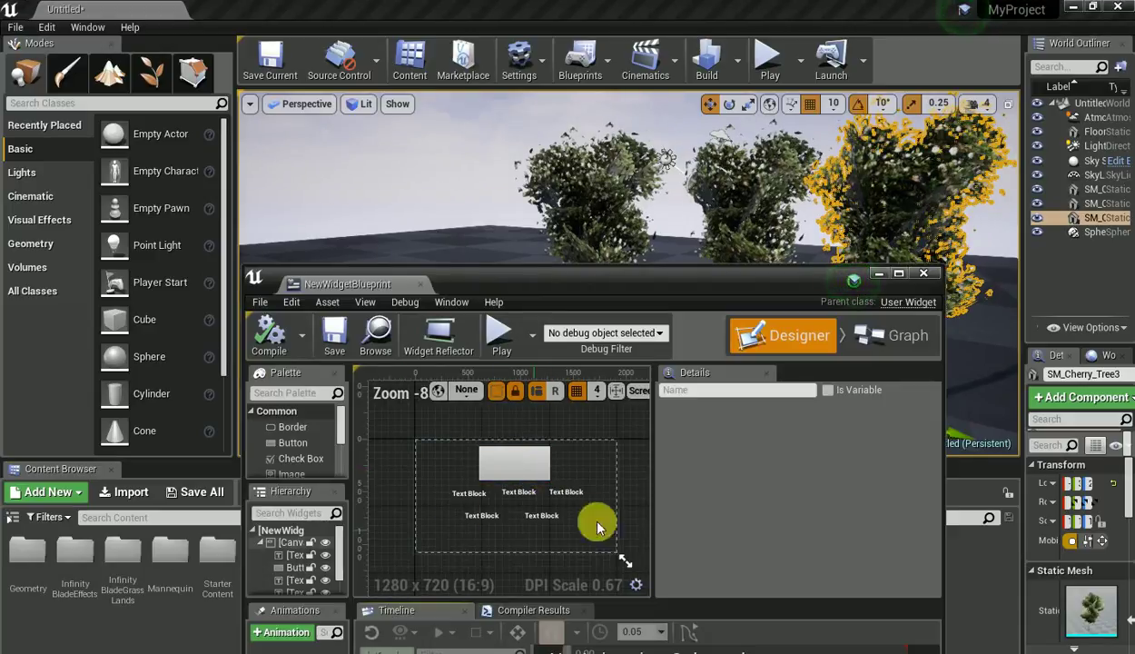
left_click(922, 273)
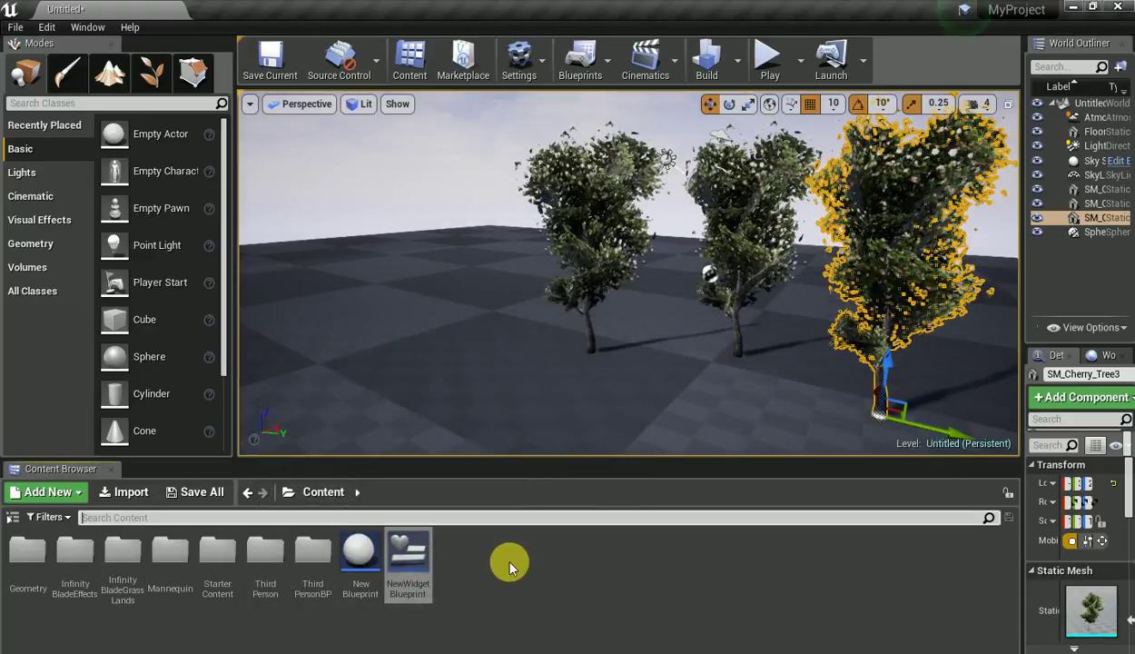
Create a Widget Blueprint in the Content folder with its default name and open it in a maximized editor.
right_click(507, 556)
mouse_move(560, 537)
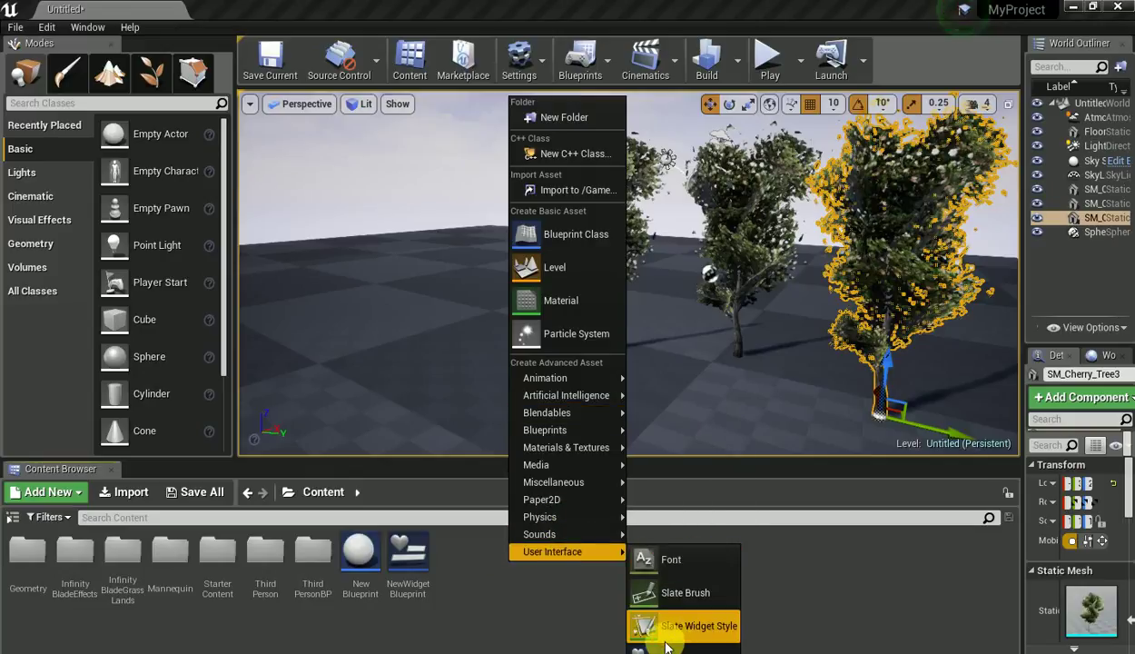
left_click(668, 643)
key("Return")
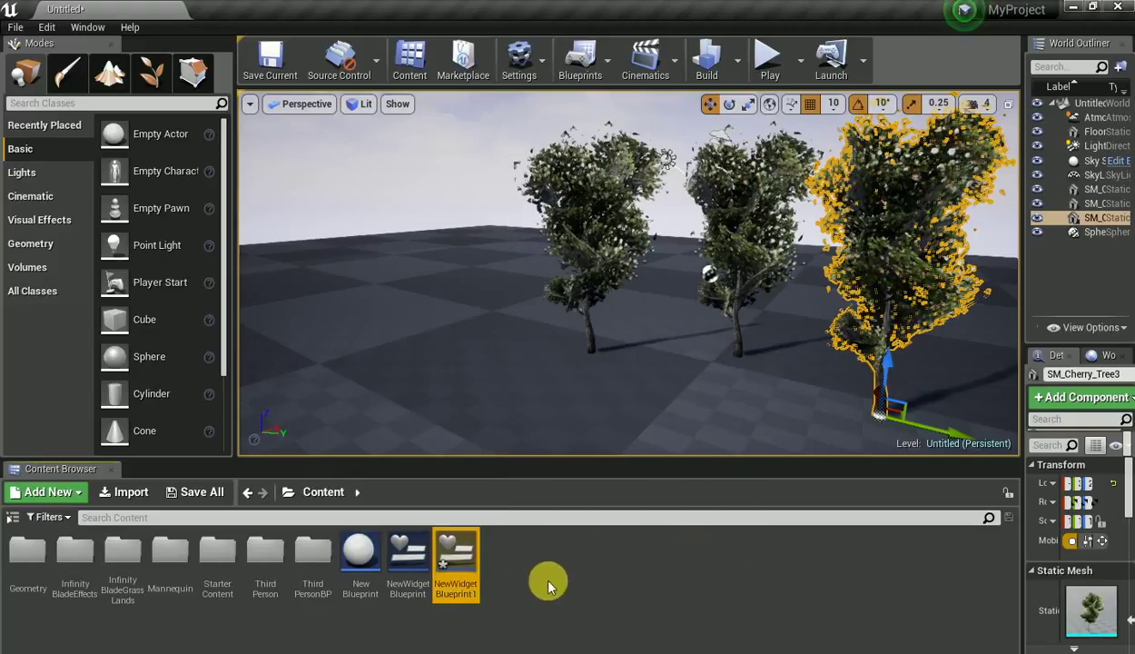
double_click(454, 555)
left_click(898, 274)
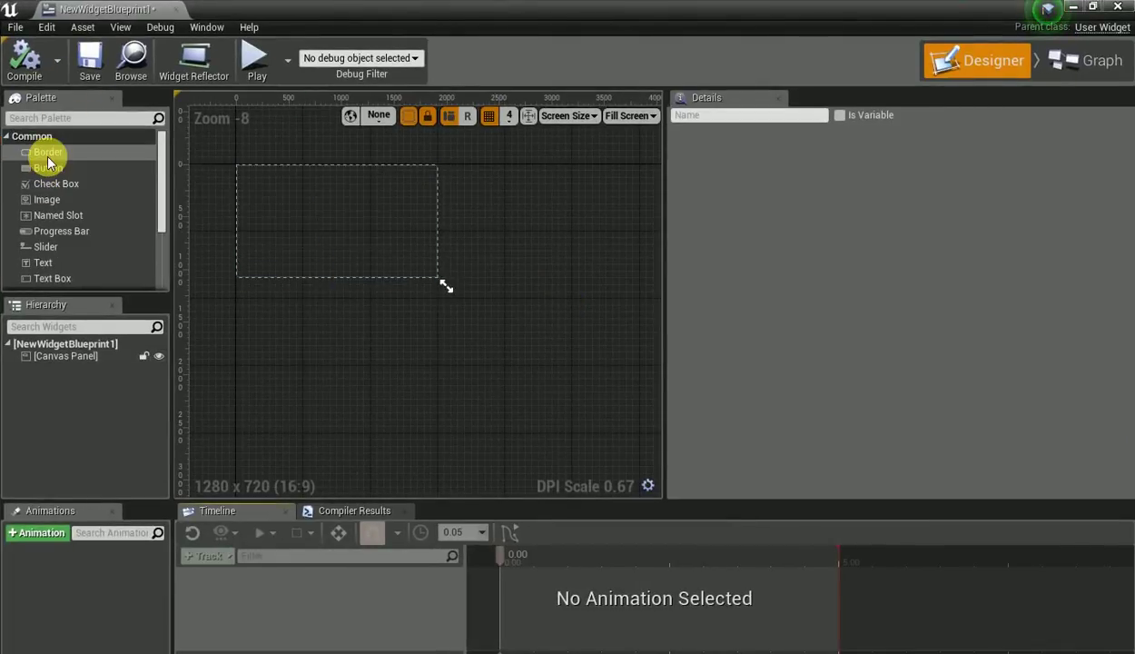
Add a text block about 1300 × 243 to the upper canvas, with font size 119 and the text 創世螺.
left_click_drag(43, 262, 422, 207)
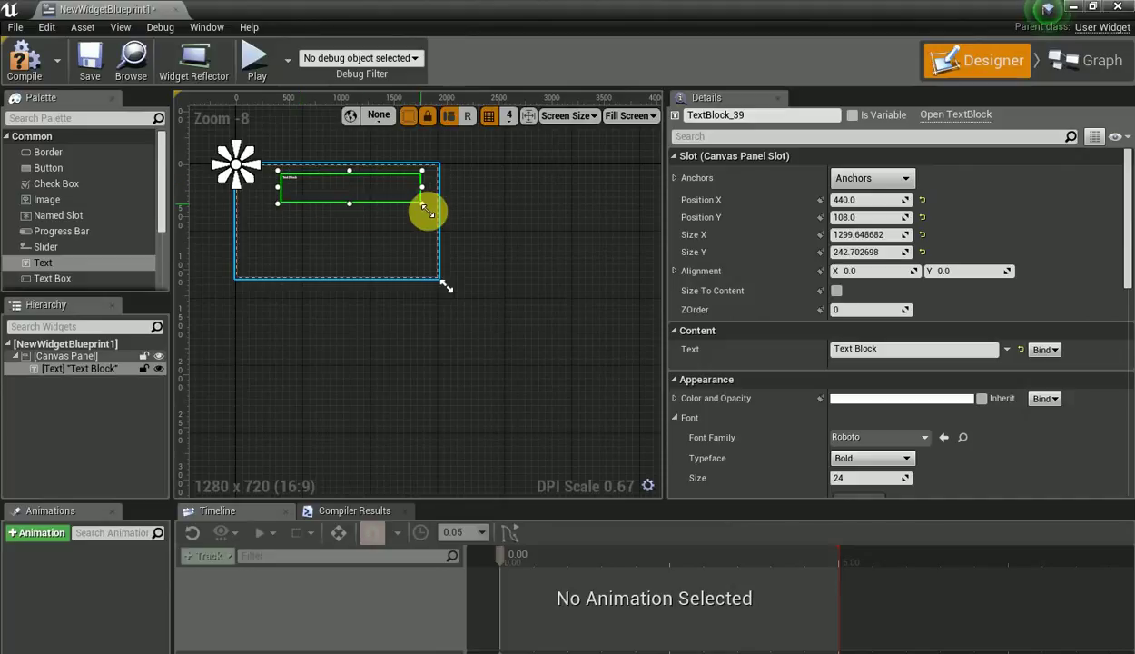
left_click(853, 477)
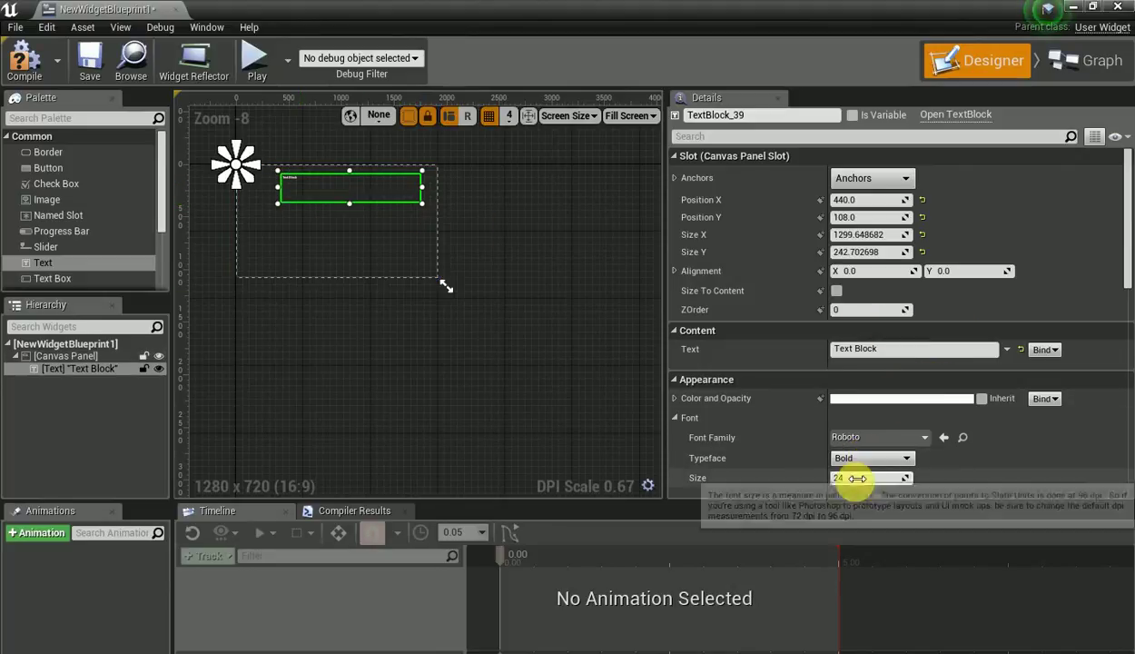
type("62")
type("110")
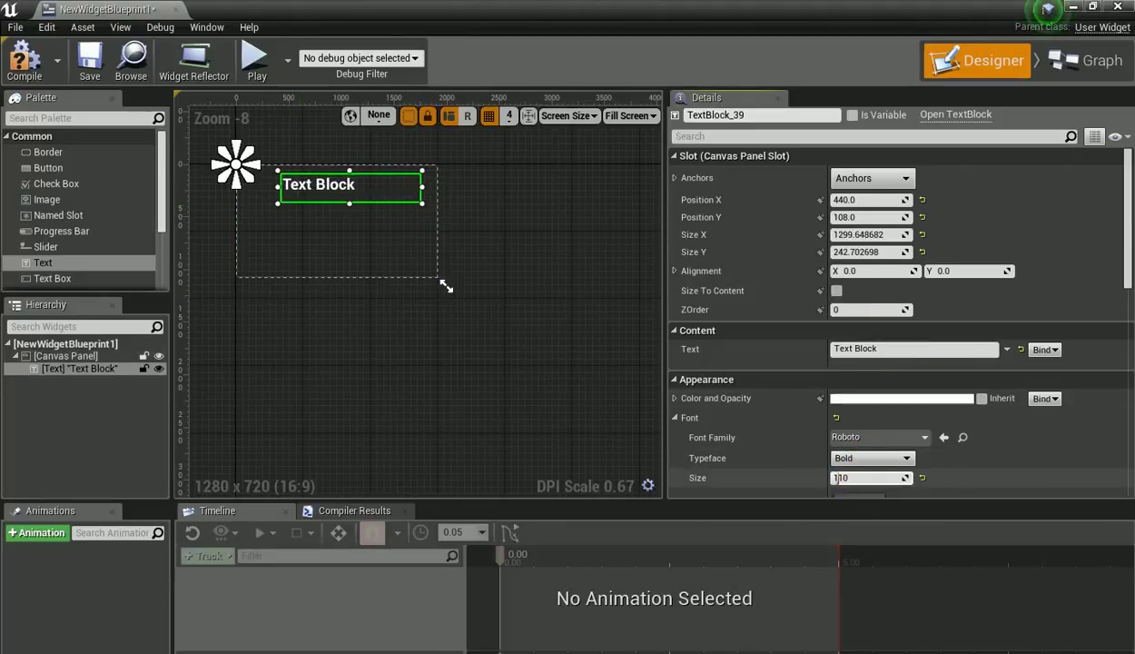
left_click(899, 349)
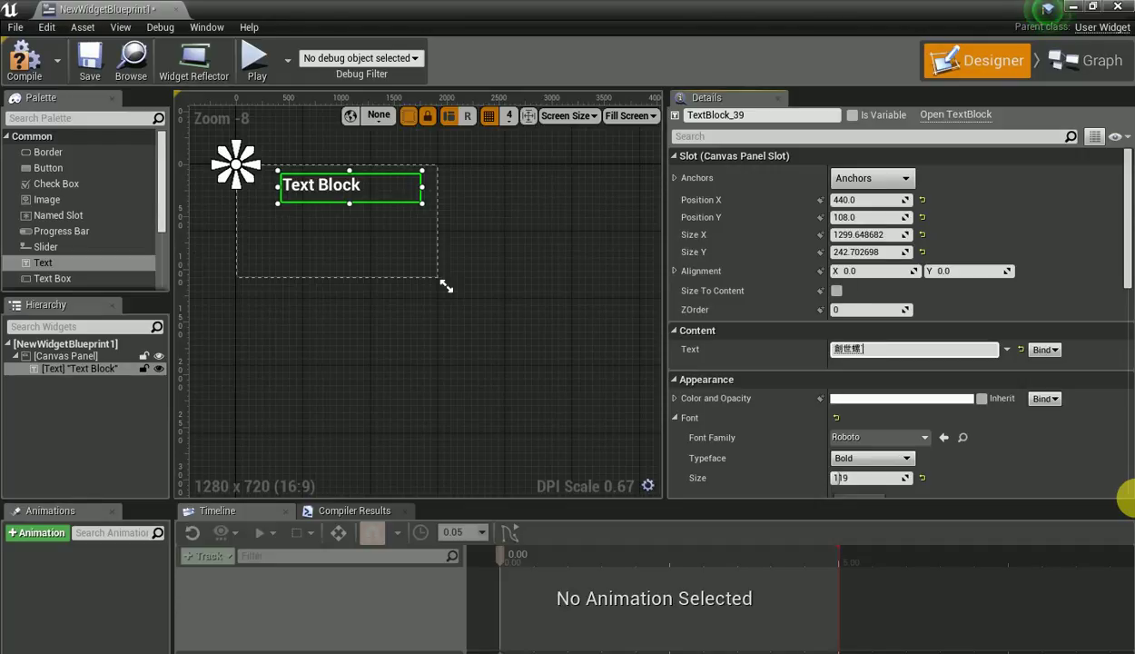
key("Return")
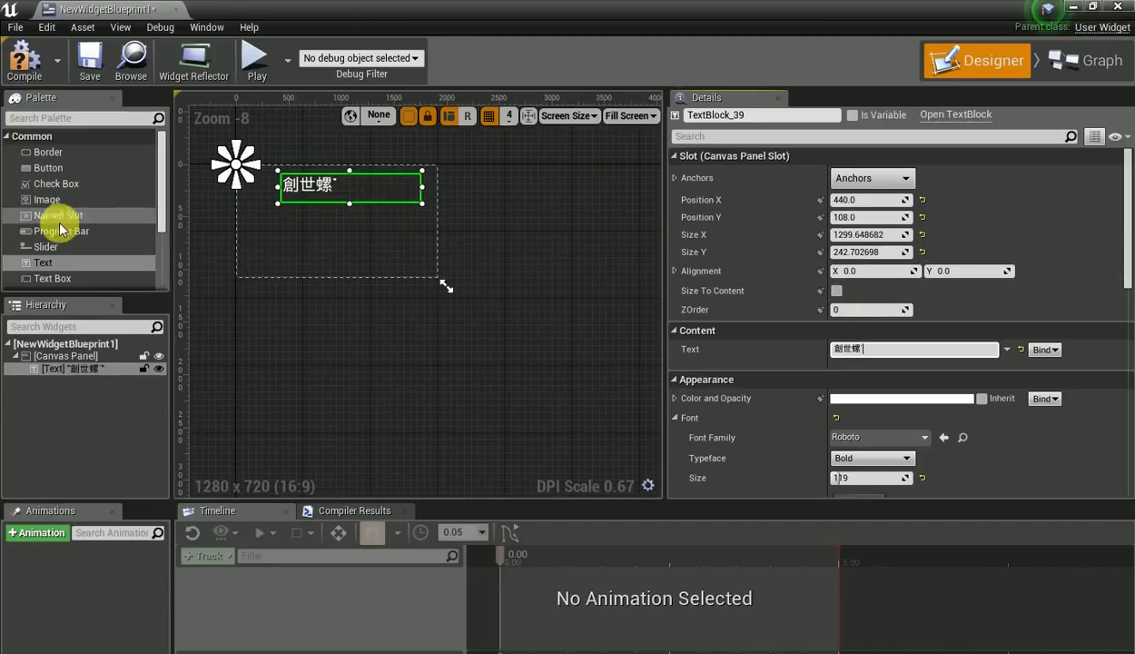
Add a button about 858 × 348 beneath the text block, save the widget and return to the level editor.
left_click(55, 167)
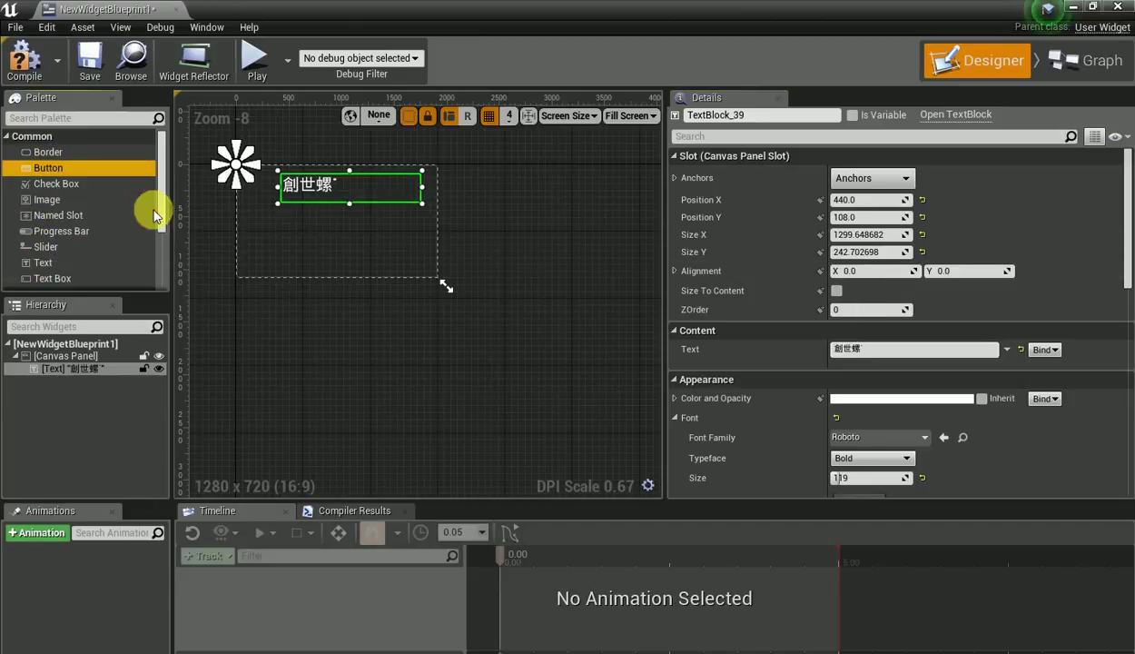
left_click_drag(154, 215, 403, 272)
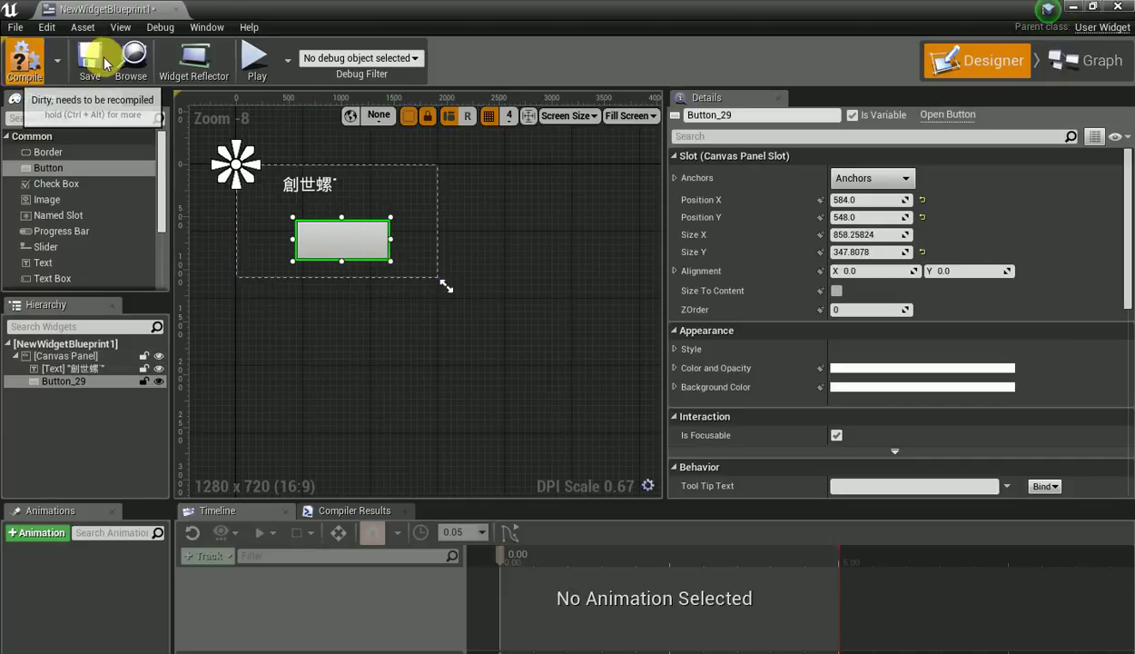
left_click(89, 58)
left_click(1072, 6)
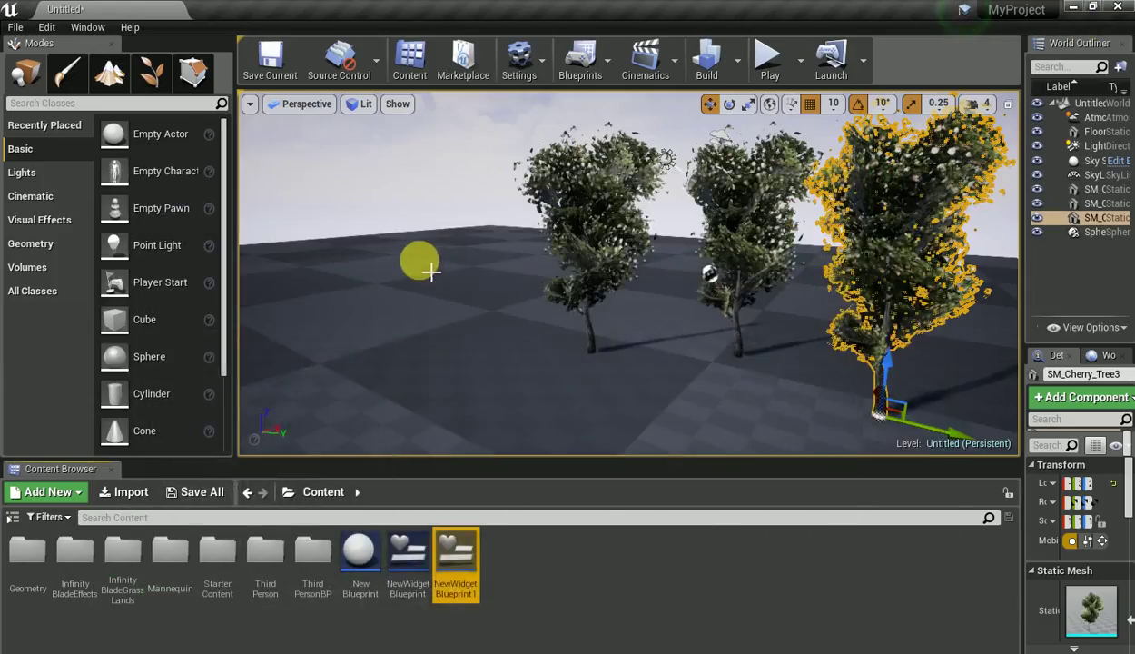
Search the placeable actors for "camera" and place a Camera actor on the floor in front of the trees.
left_click_drag(431, 270, 431, 270)
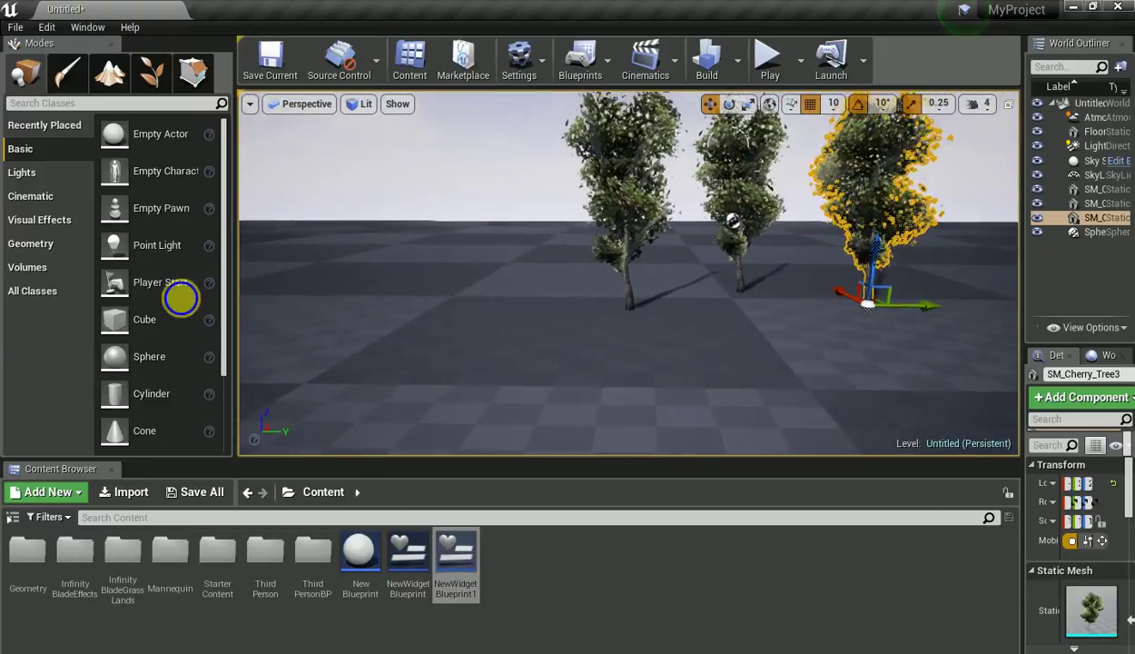
left_click(28, 195)
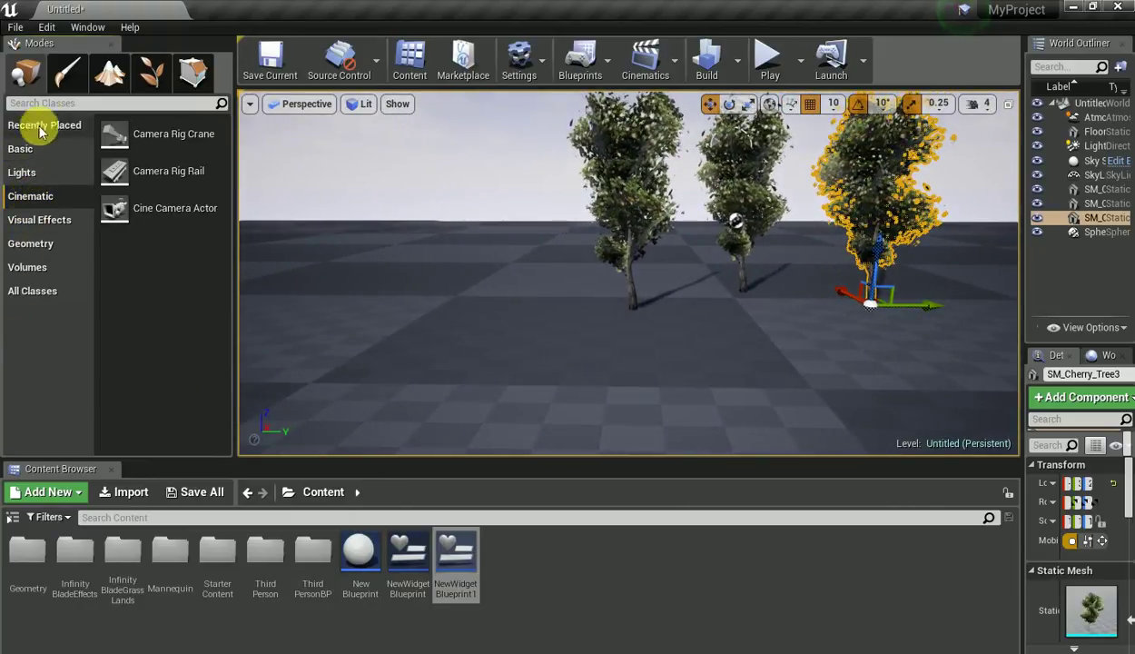
left_click(50, 103)
type("cas")
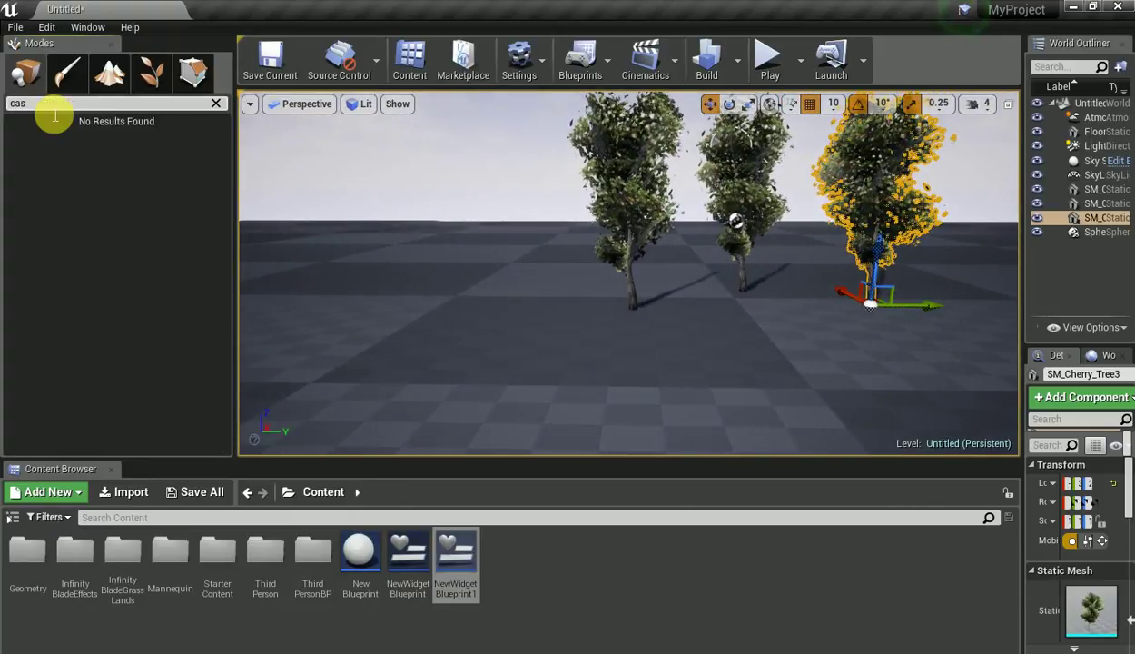
key("BackSpace")
type("meras")
key("BackSpace")
left_click_drag(55, 136, 781, 344)
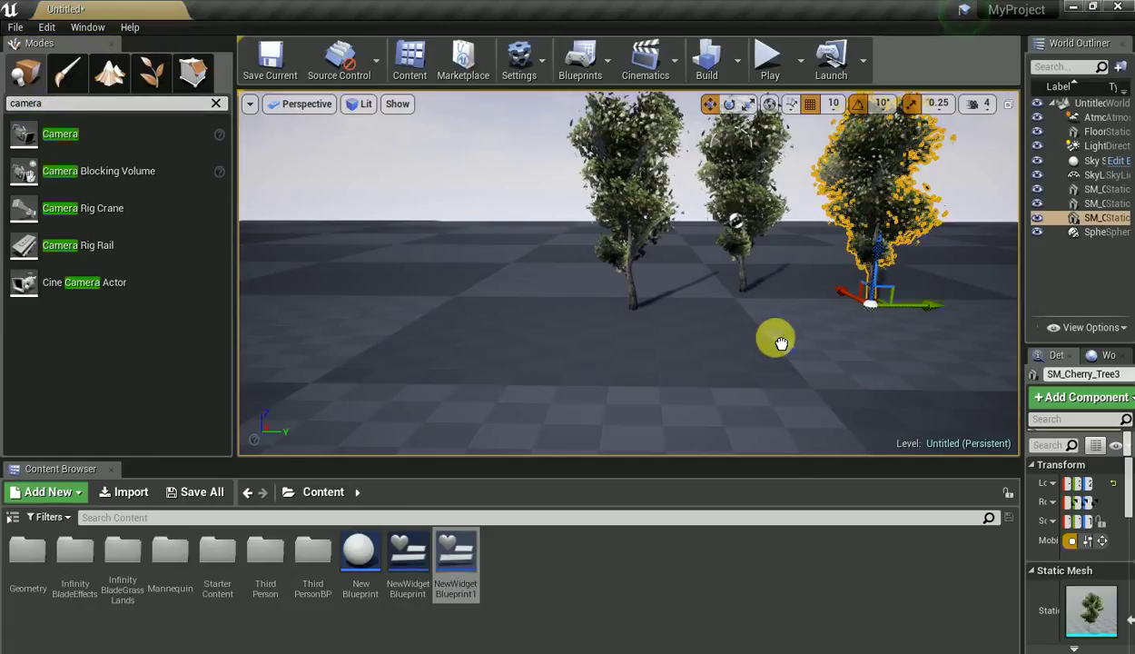
Raise the camera and move it so that its preview frames all three trees.
left_click_drag(783, 283, 764, 193)
key("f")
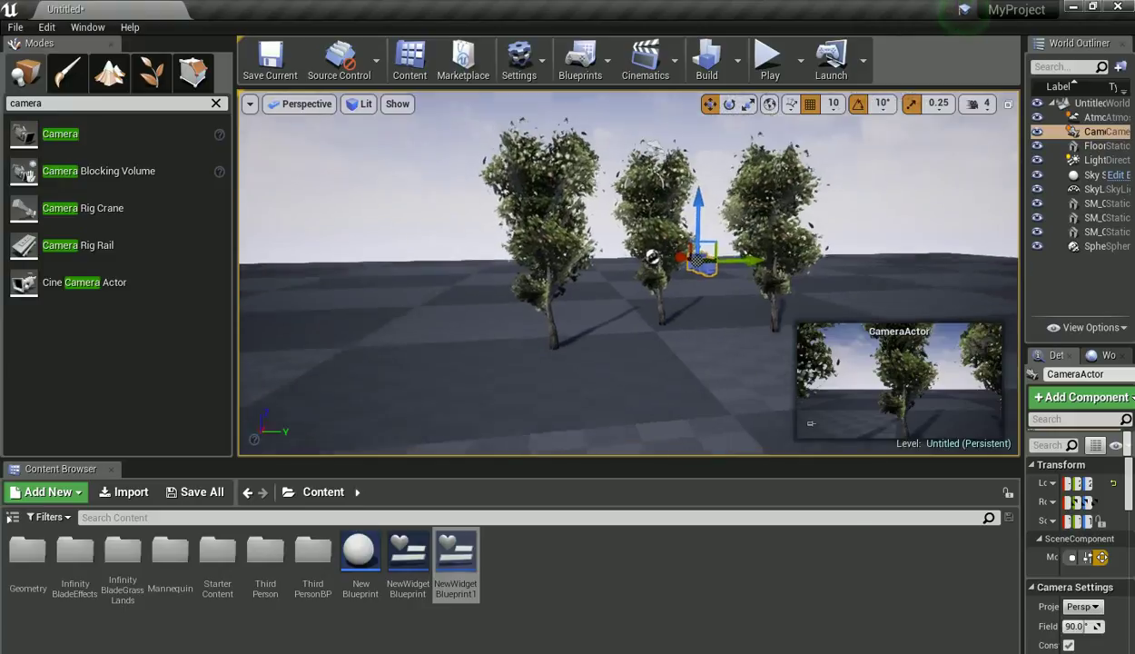
mouse_move(671, 279)
left_mouse_down()
mouse_move(541, 365)
mouse_move(590, 314)
left_mouse_up()
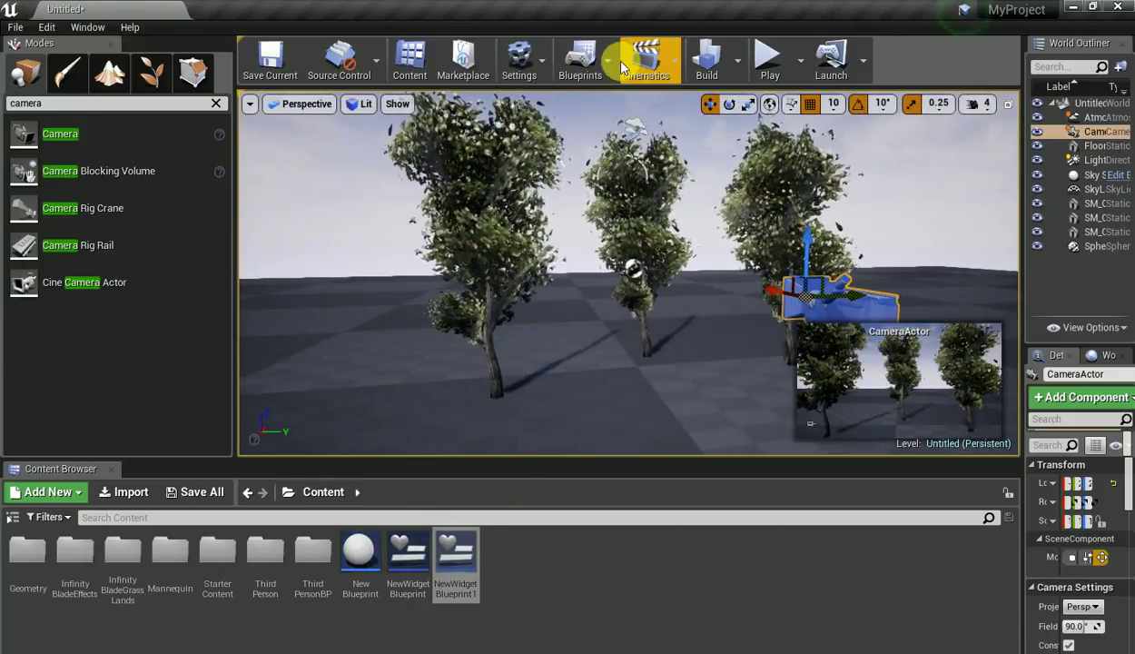
Open the Level Blueprint of the current level.
left_click(623, 68)
left_click(581, 64)
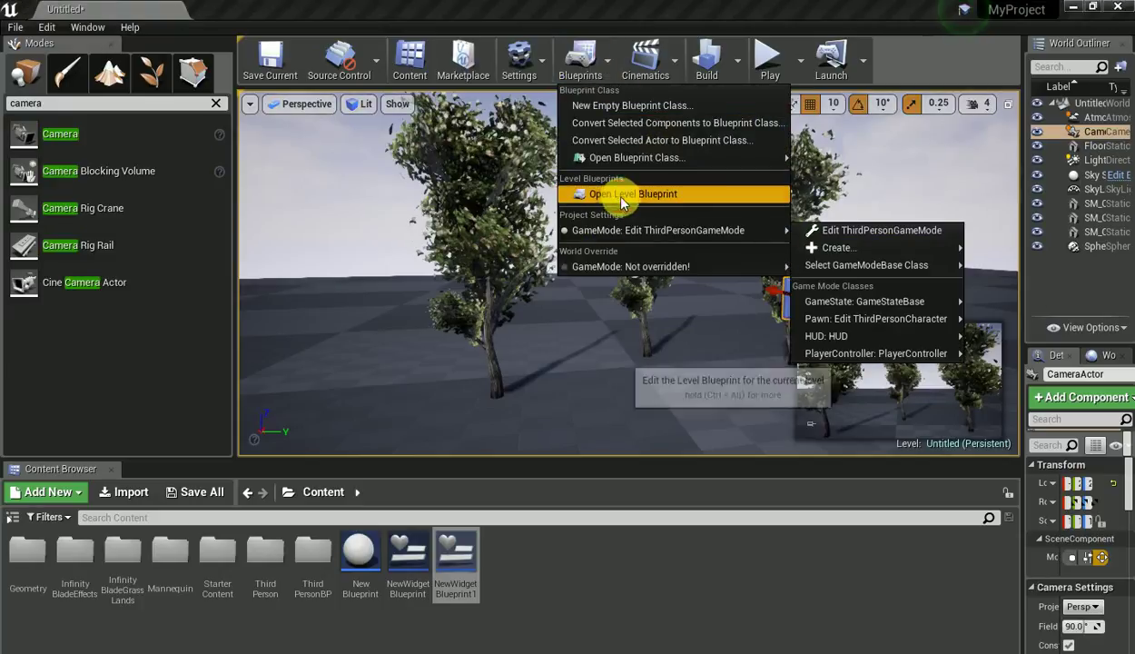
left_click(622, 197)
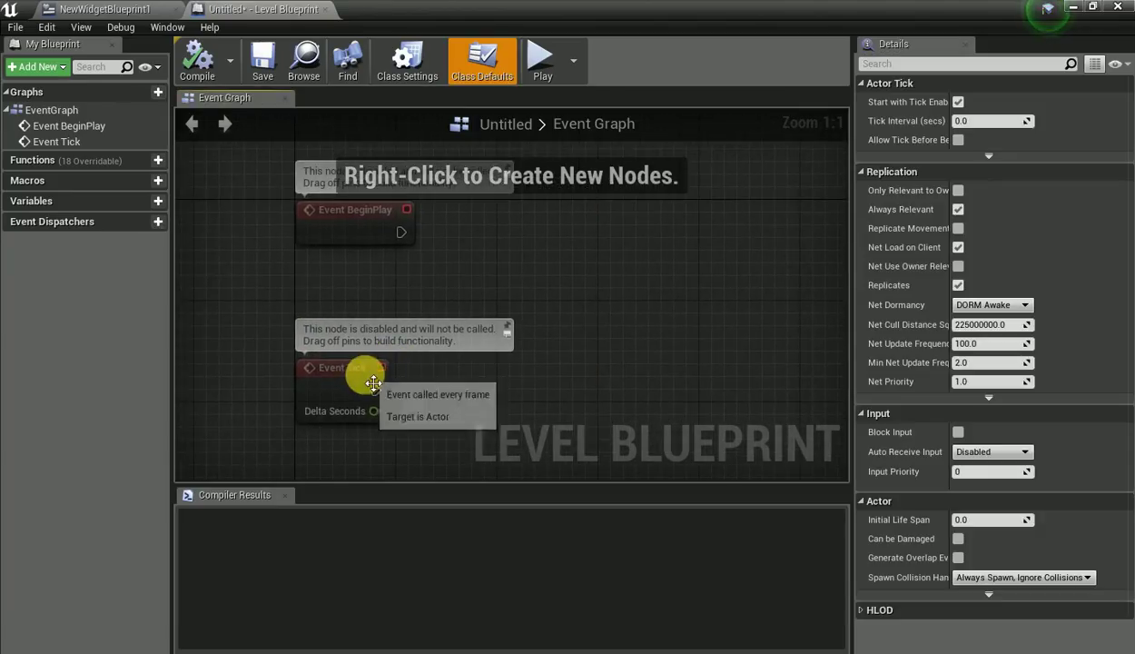
Bring a reference to the level's CameraActor into the Event Graph beneath Event BeginPlay.
left_click_drag(373, 383, 205, 346)
left_click_drag(313, 260, 451, 263)
left_click(1093, 7)
left_click(1093, 6)
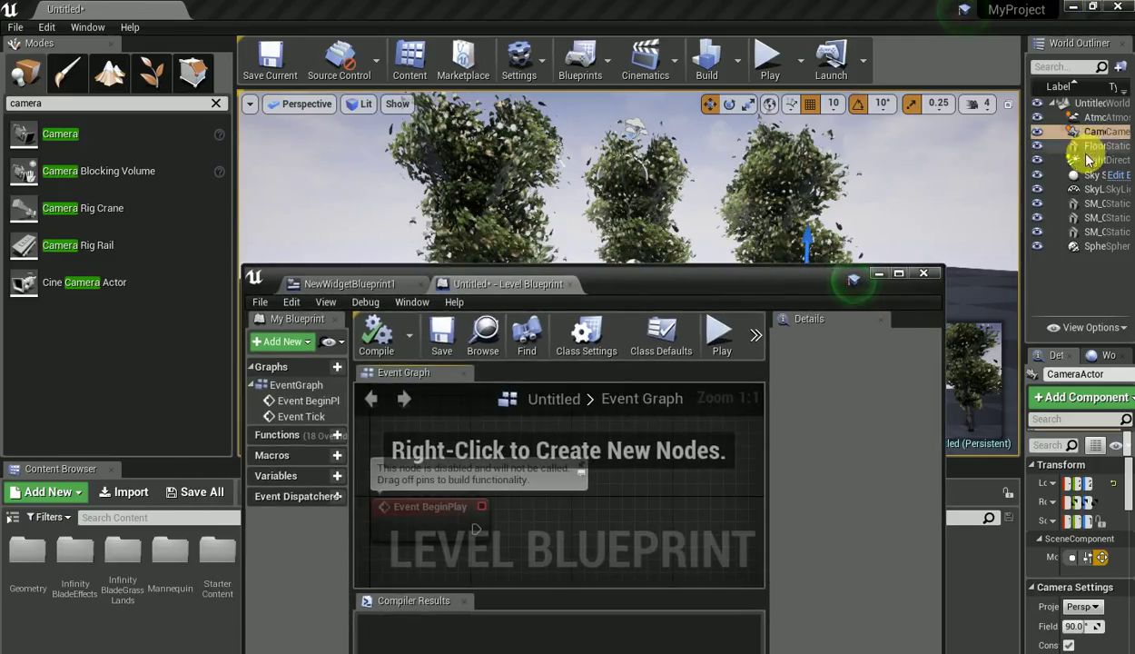
left_click_drag(1089, 134, 476, 570)
left_click(898, 276)
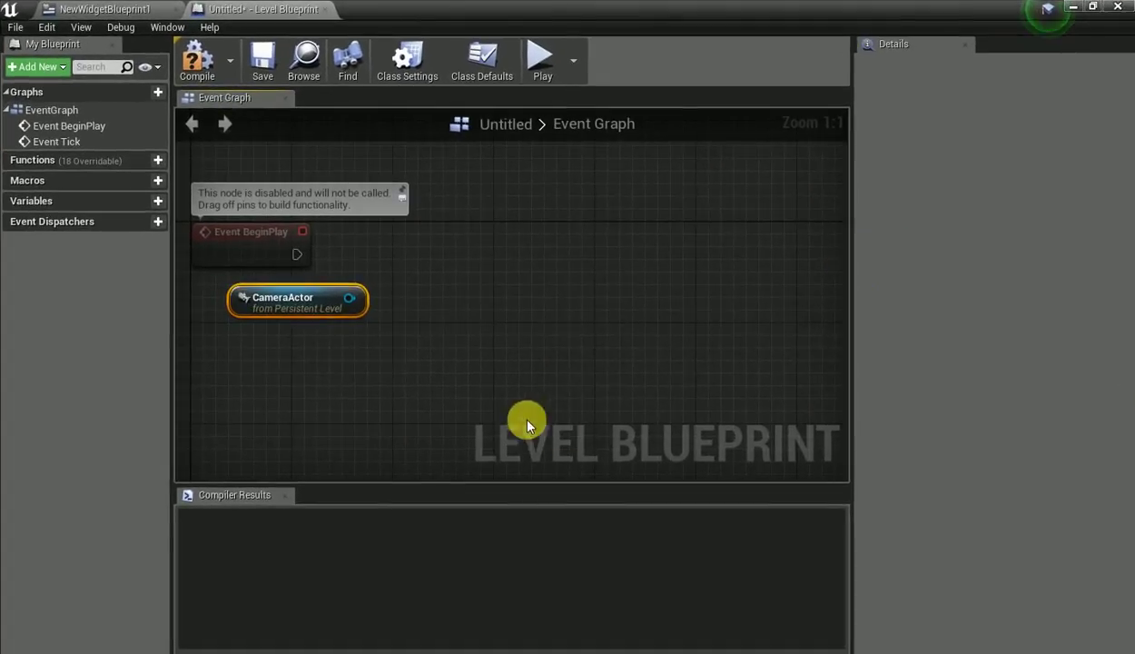
left_click_drag(324, 303, 456, 319)
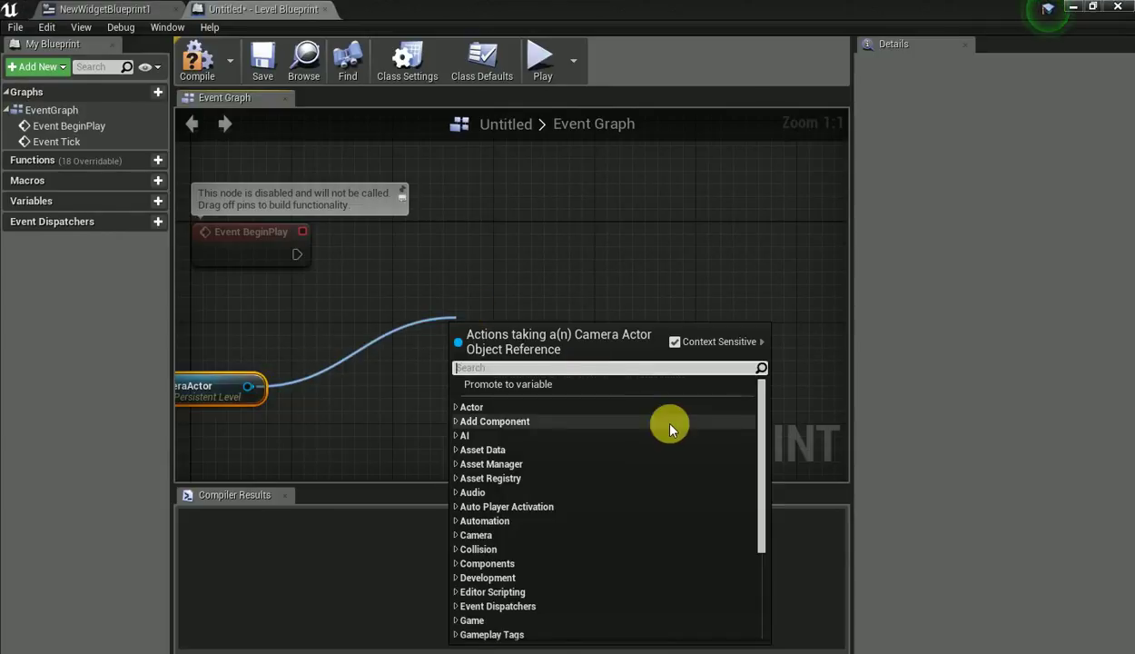
type("set ta")
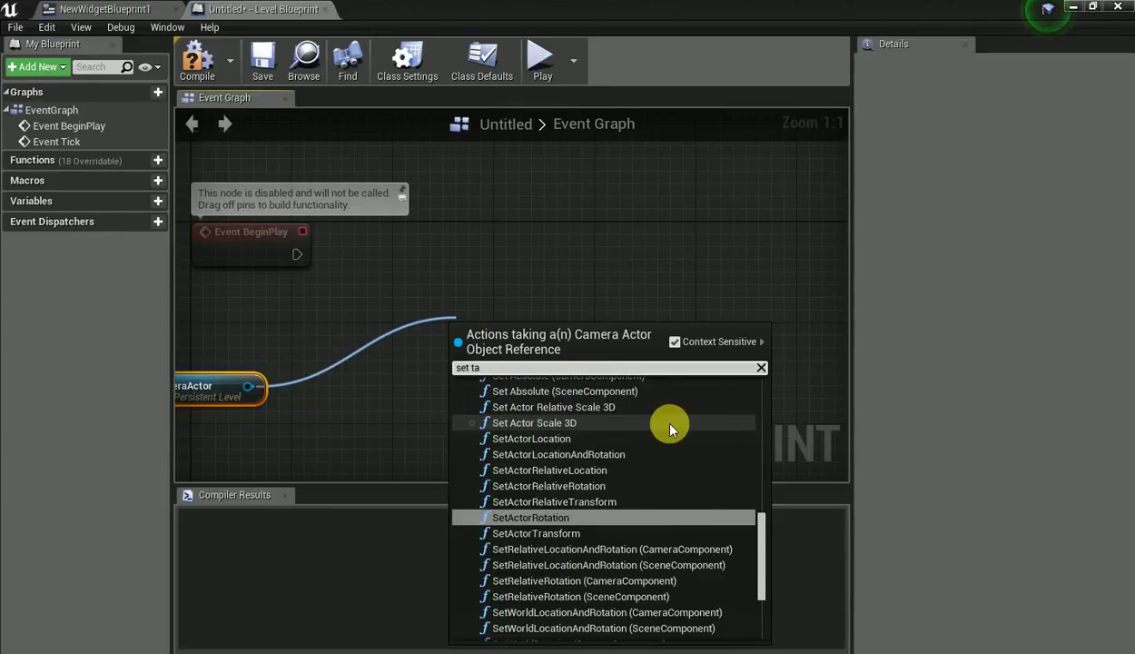
type("rge")
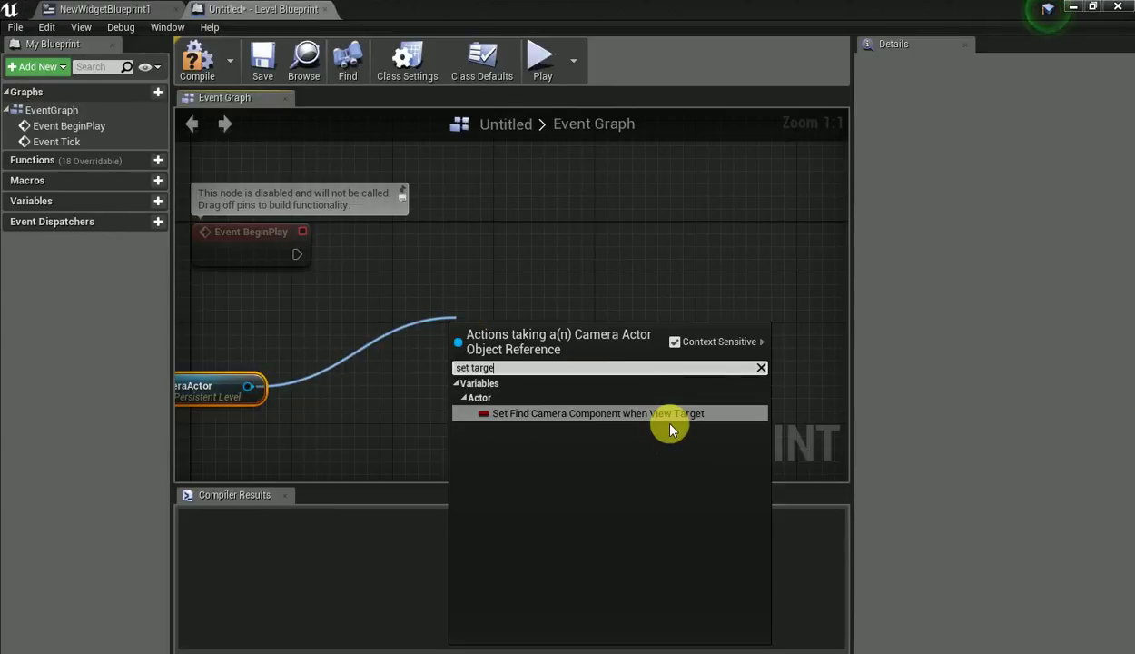
left_click(674, 343)
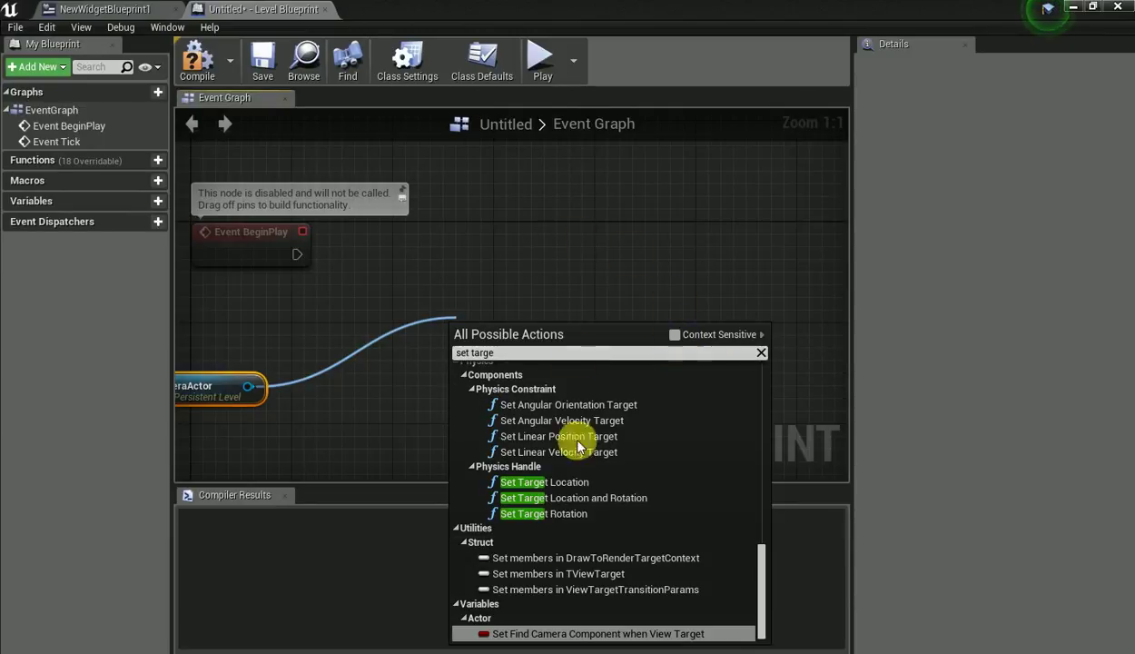
scroll(581, 536, "up", 6)
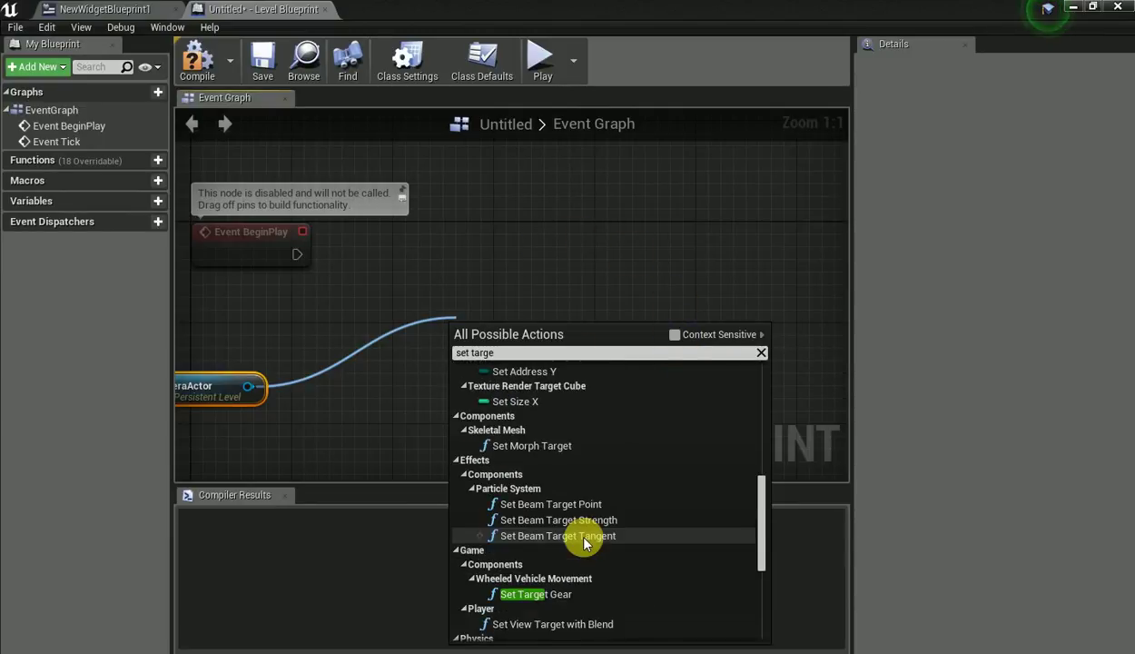
scroll(583, 539, "down", 5)
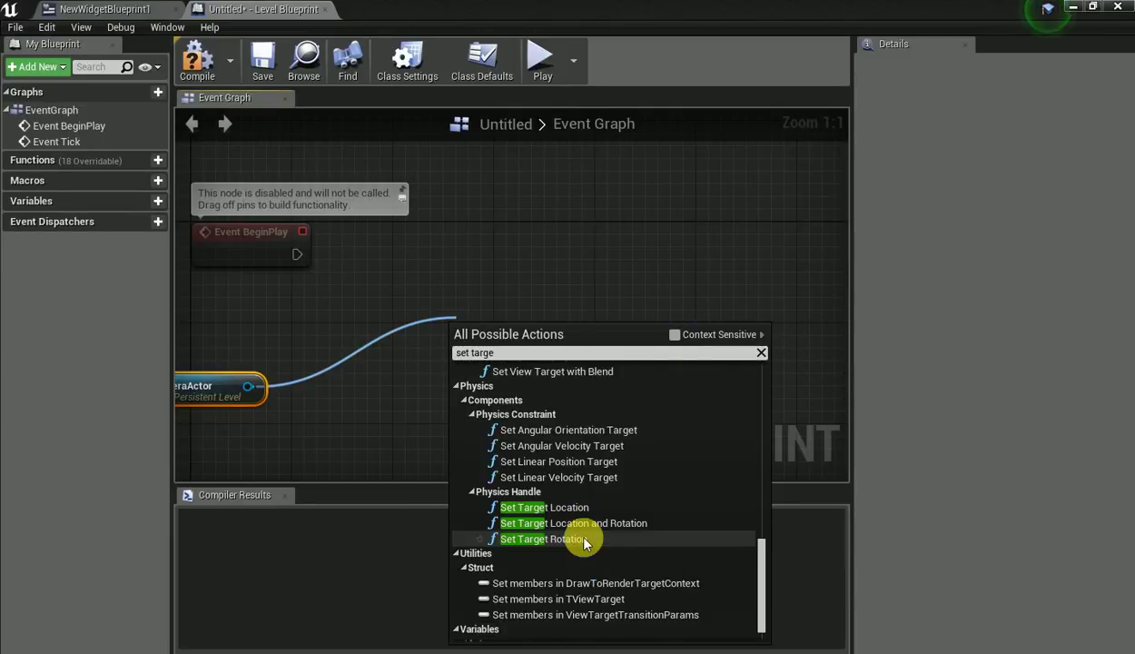
scroll(584, 542, "up", 10)
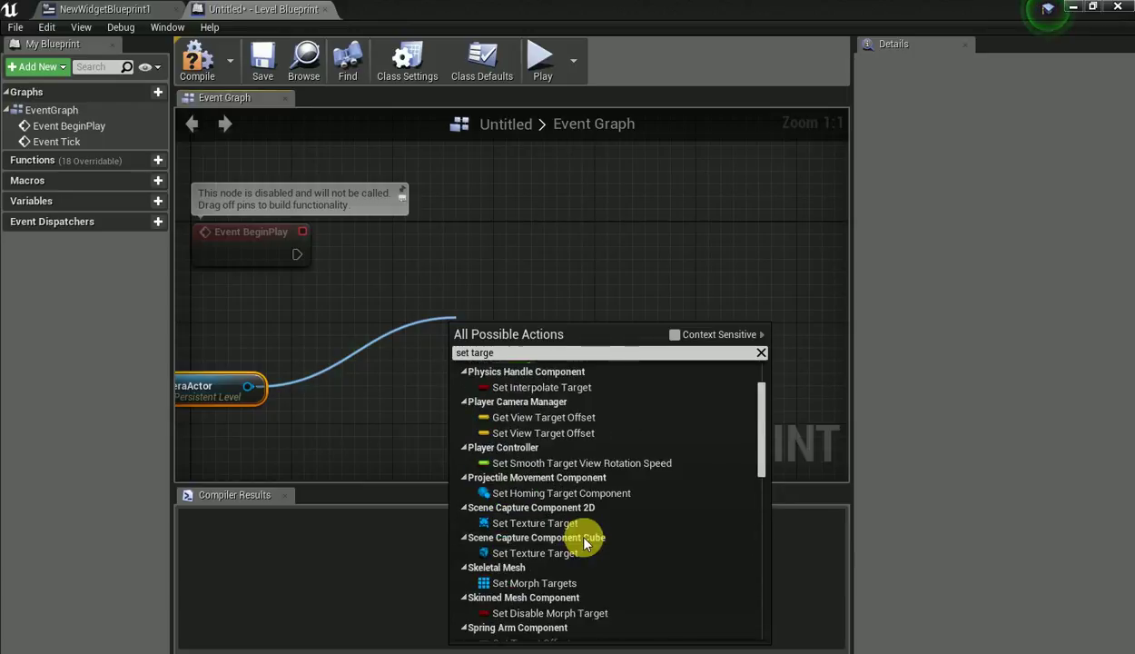
scroll(569, 524, "up", 2)
left_click(577, 228)
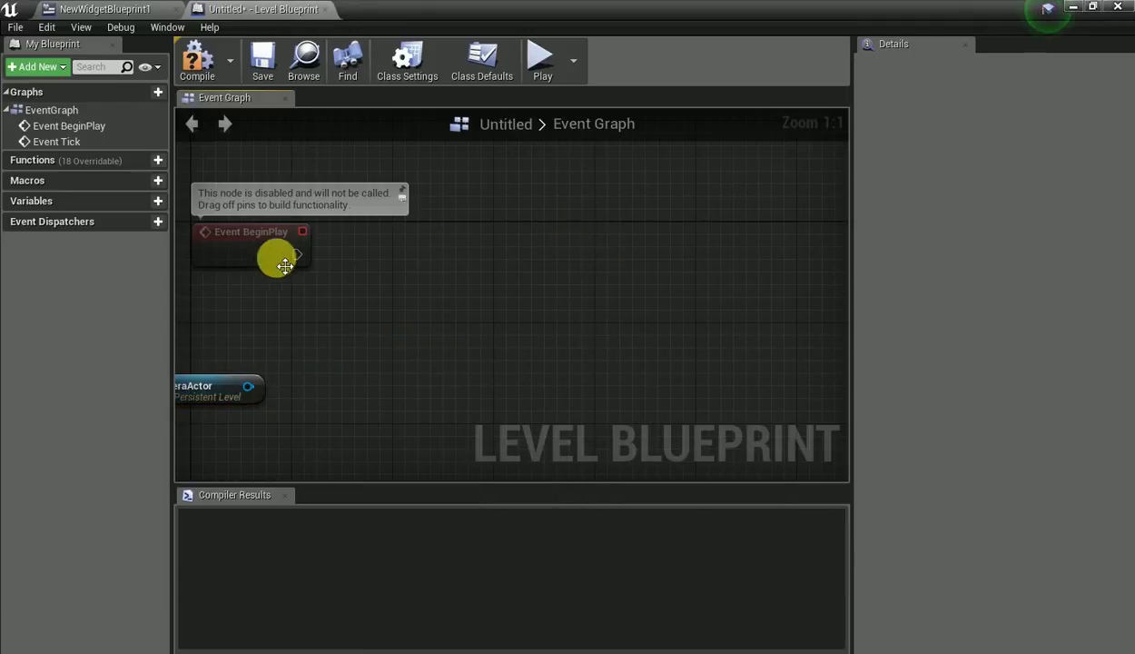
Add a Set View Target with Blend node executed from Event BeginPlay, searching all possible actions without context filtering.
left_click_drag(286, 264, 490, 244)
type("se")
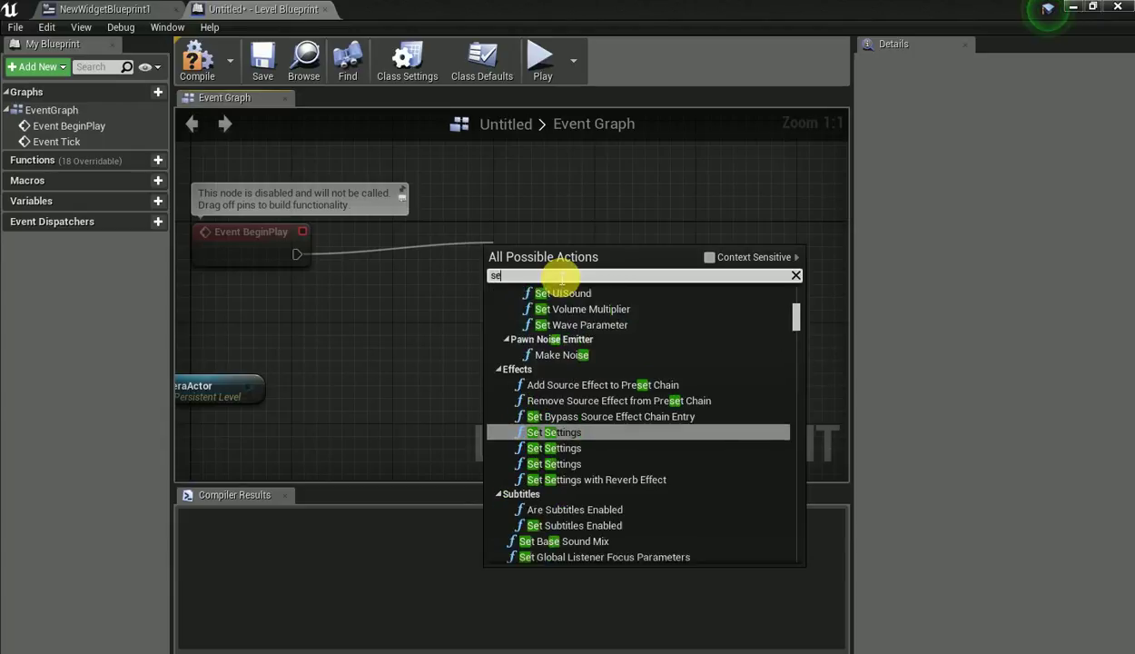
type("t target")
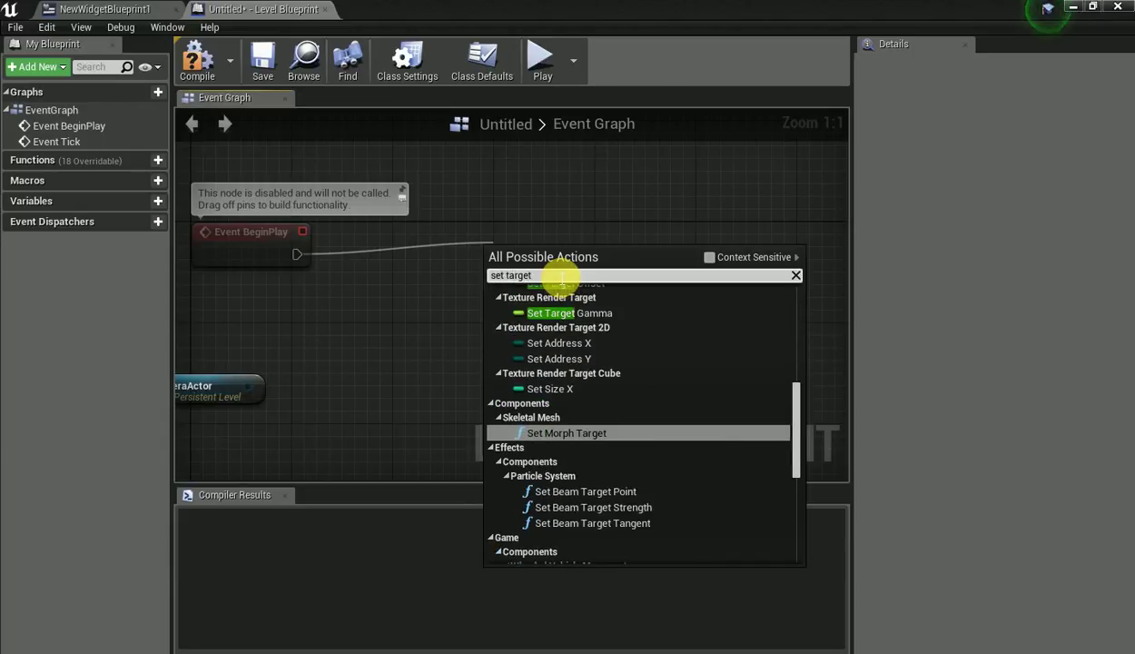
type(" v")
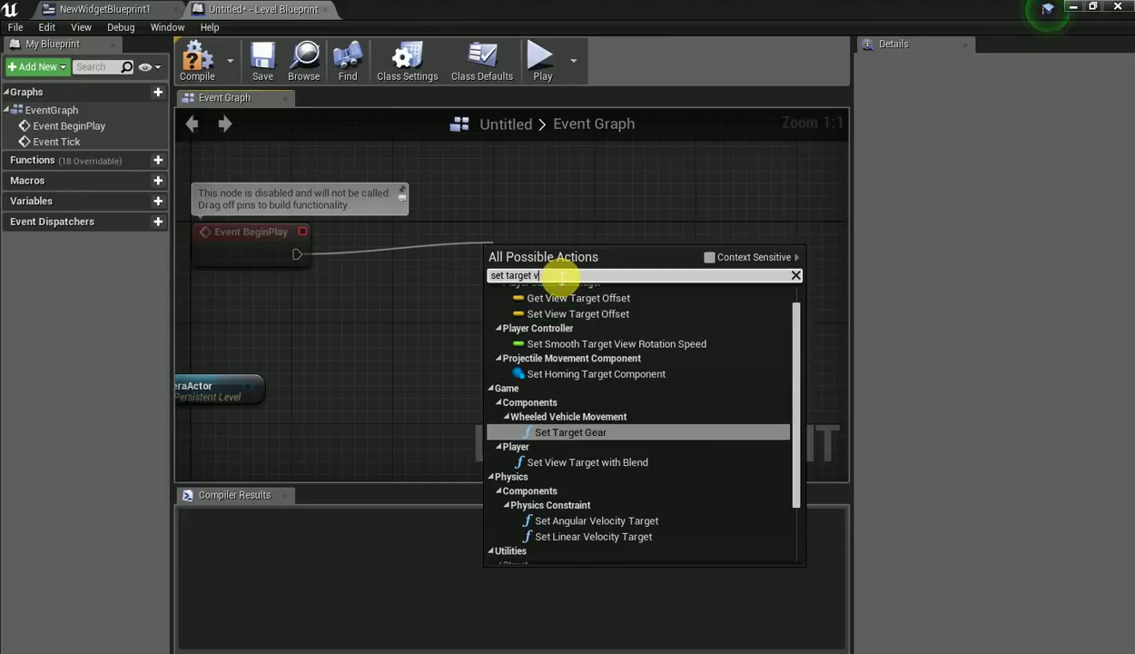
left_click(709, 258)
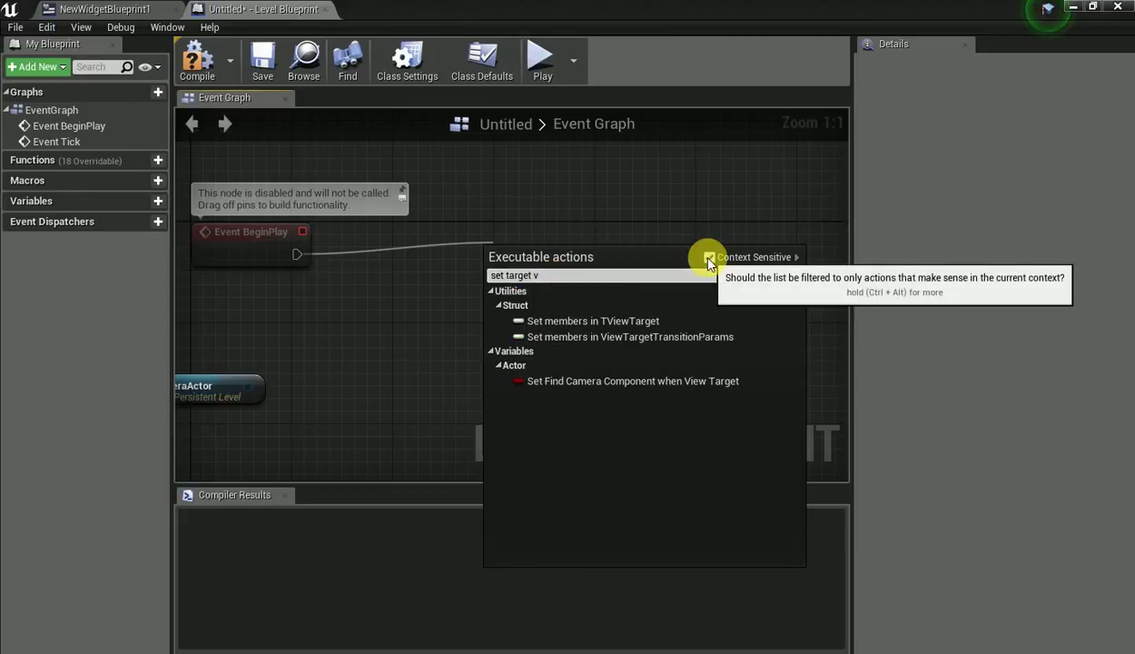
left_click(709, 258)
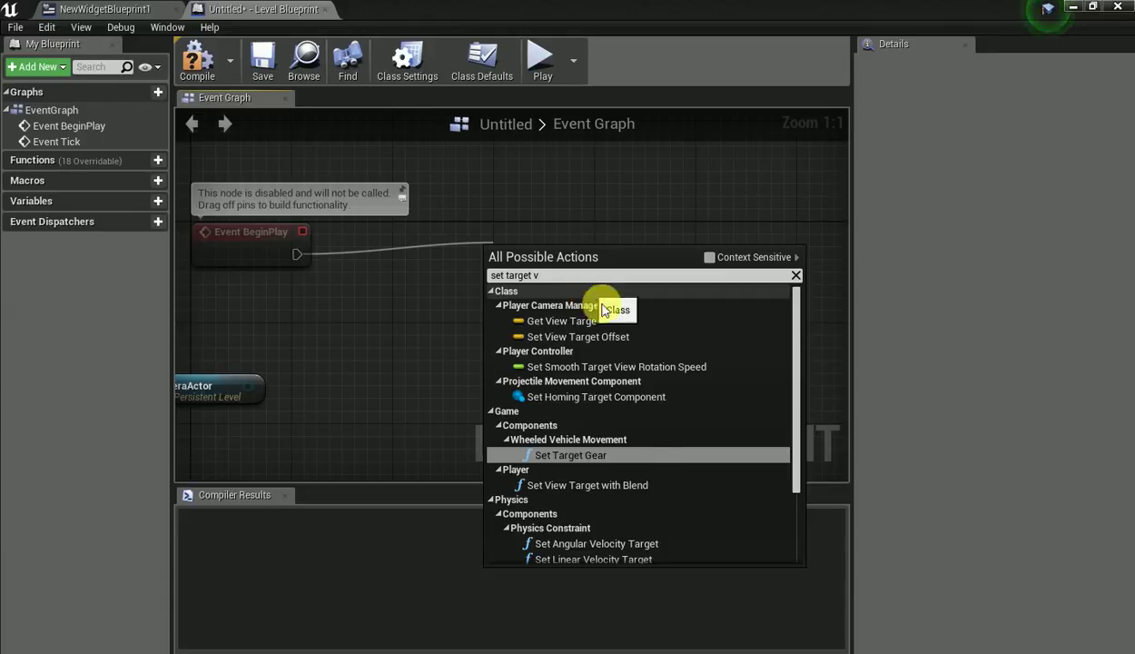
left_click(550, 490)
left_click_drag(534, 271, 496, 234)
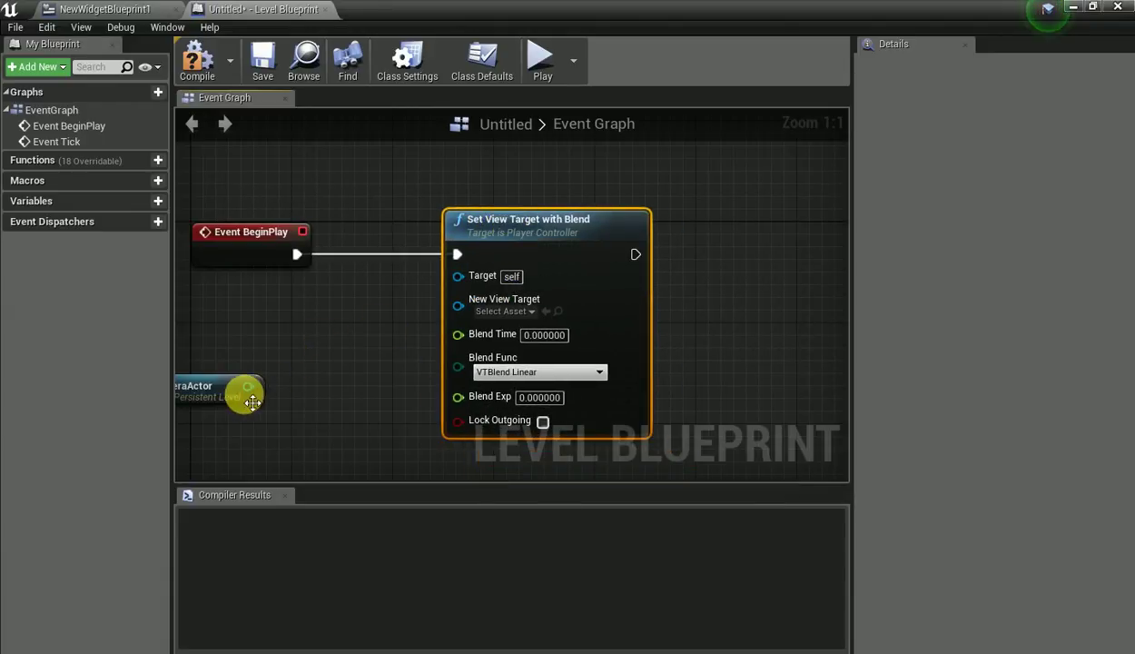
Connect the CameraActor reference to the New View Target input of Set View Target with Blend.
left_click_drag(252, 403, 459, 298)
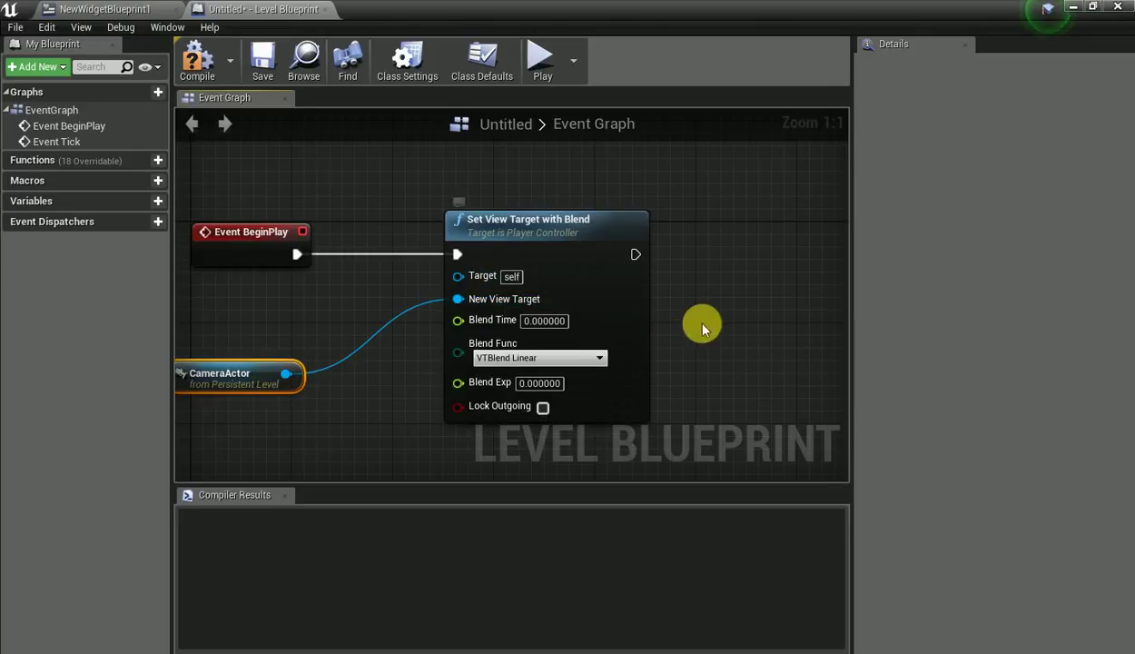
left_click_drag(697, 324, 633, 323)
left_click_drag(477, 234, 414, 234)
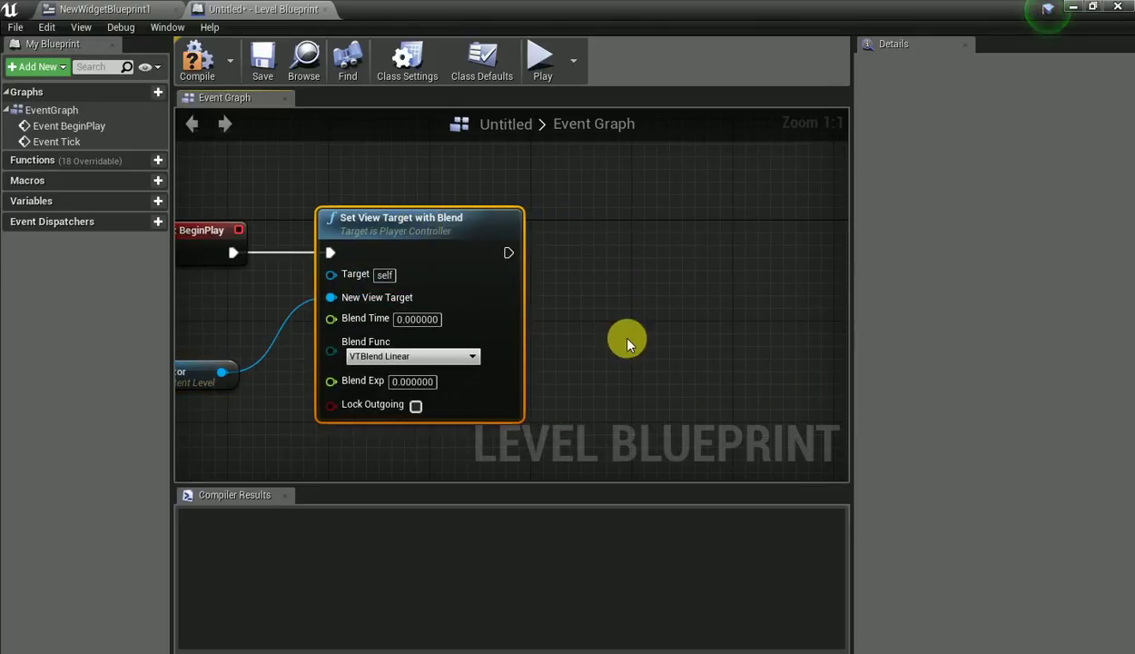
Add a Create Widget node after Set View Target with Blend and an Add to Viewport node from its return value.
left_click_drag(508, 252, 624, 259)
type("c")
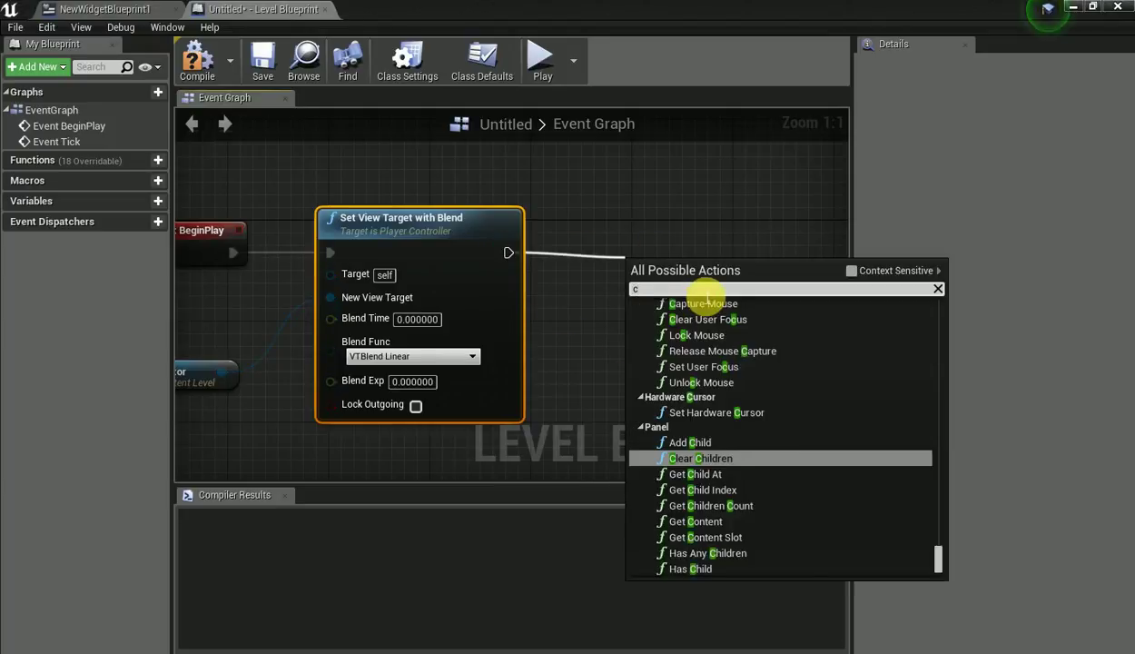
type("reate w")
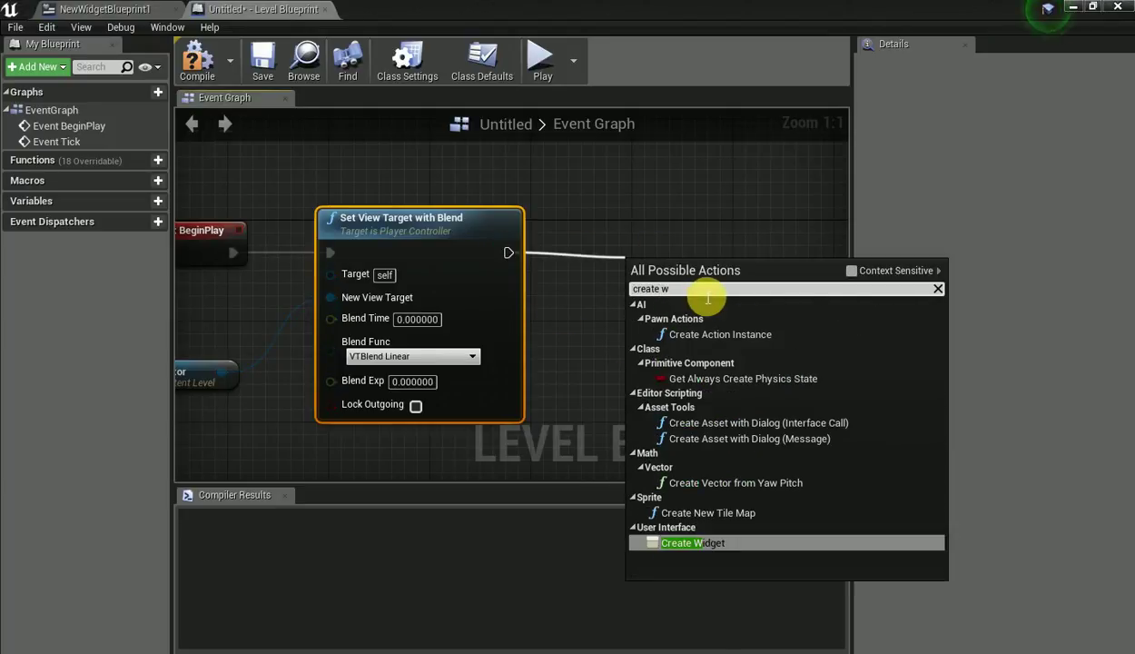
key("Return")
left_click_drag(727, 373, 794, 318)
type("add")
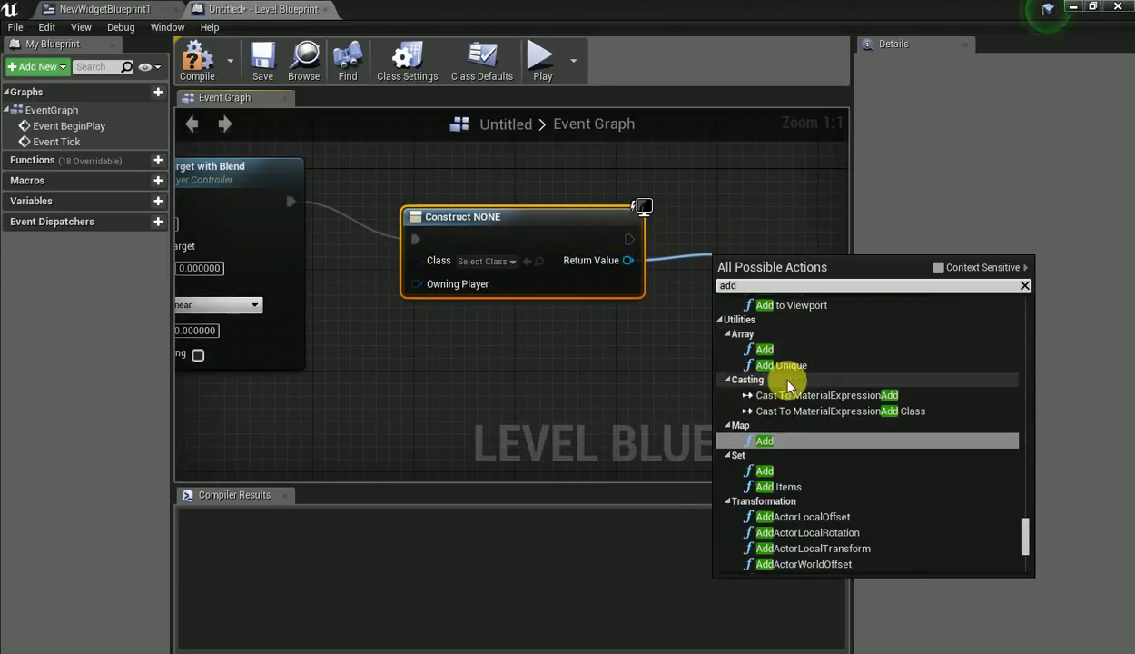
left_click(799, 306)
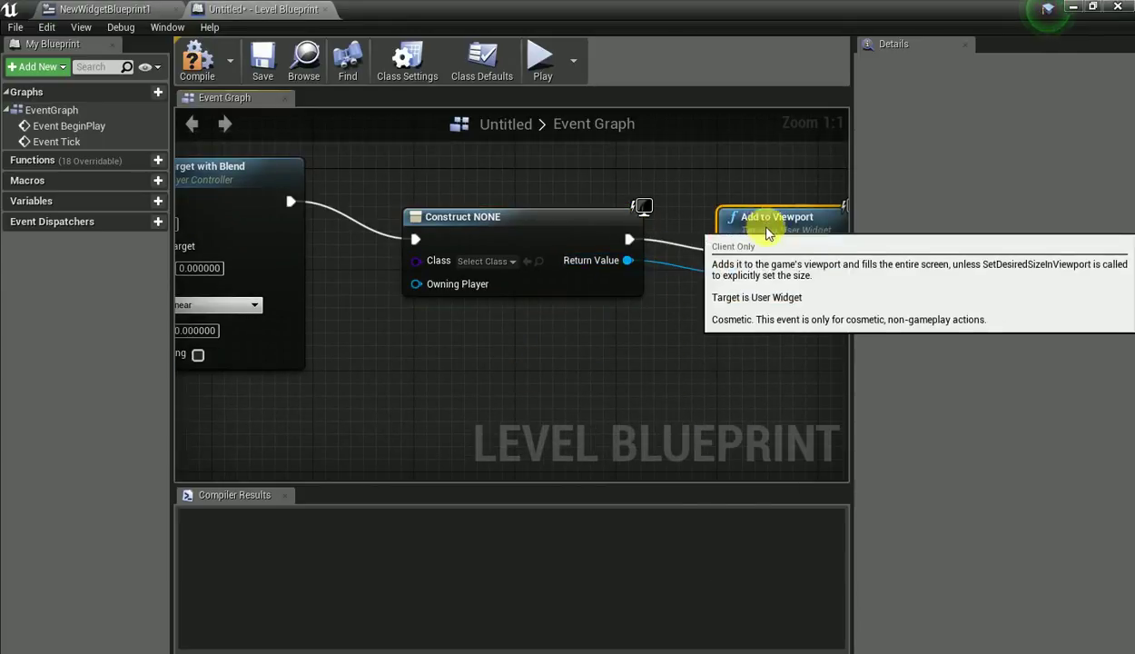
Compile the Level Blueprint and cancel saving the level.
left_click(202, 57)
left_click(263, 57)
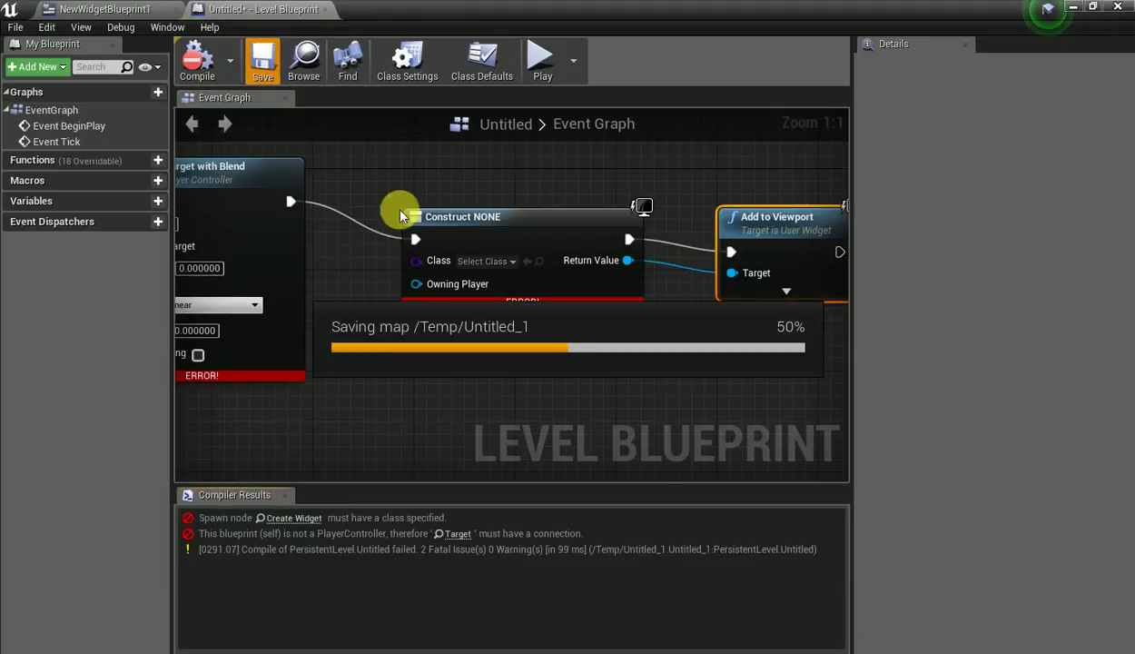
left_click(1004, 80)
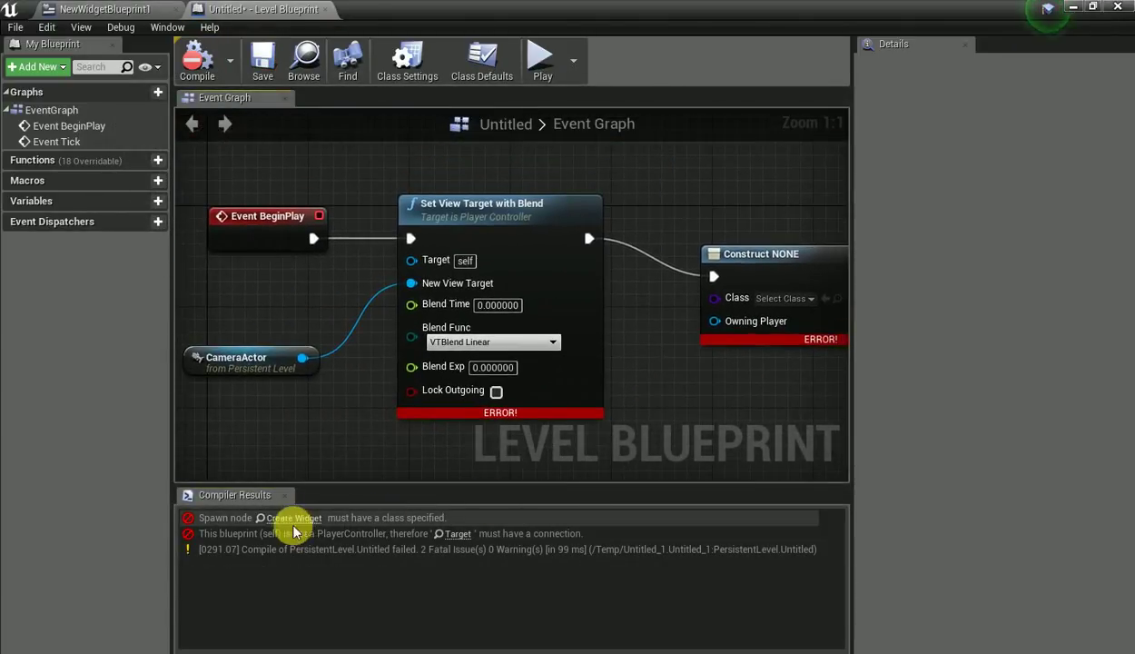
Add a Get Player Controller node feeding the Target input of Set View Target with Blend, and recompile without saving the level.
left_click_drag(456, 464, 487, 408)
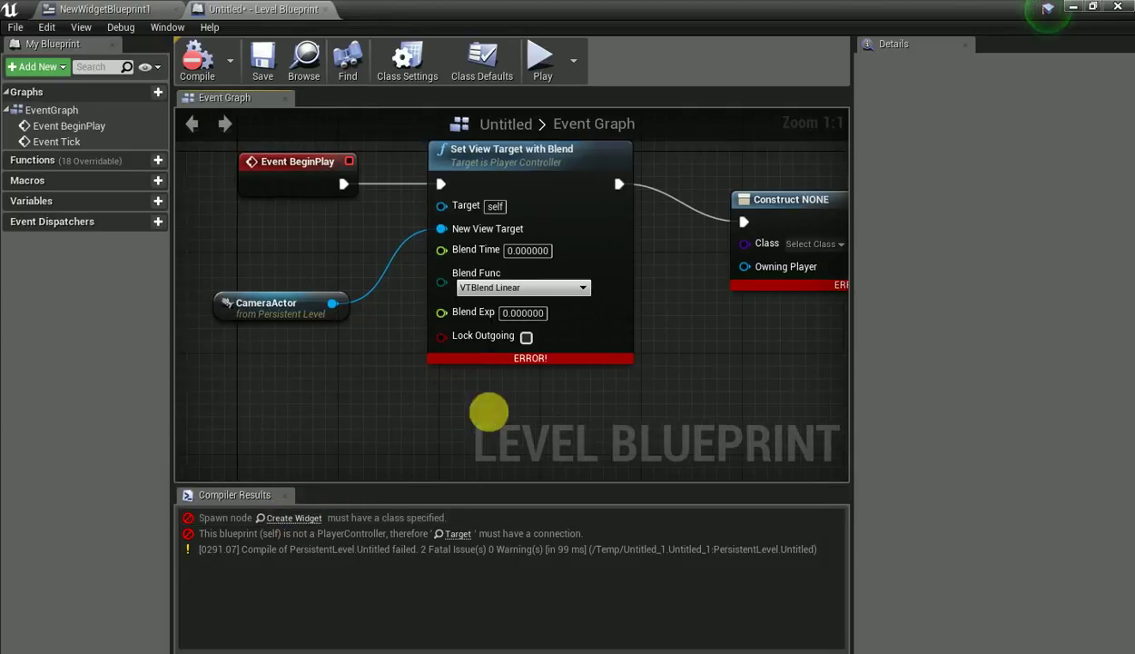
left_click_drag(442, 205, 402, 434)
type("Get")
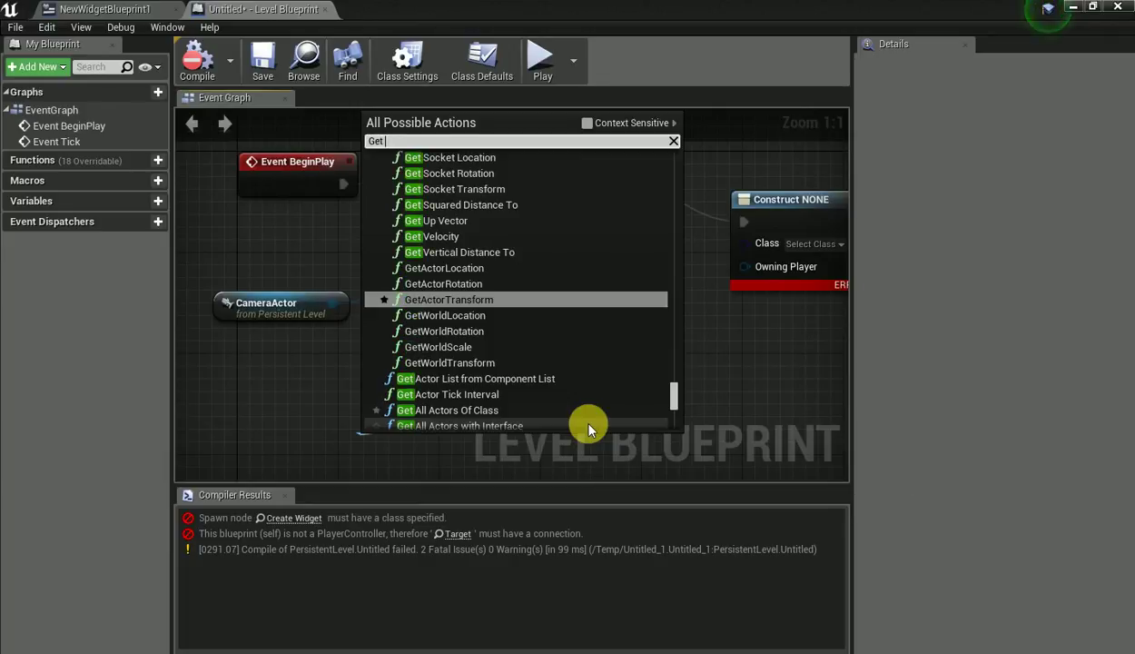
type(" play")
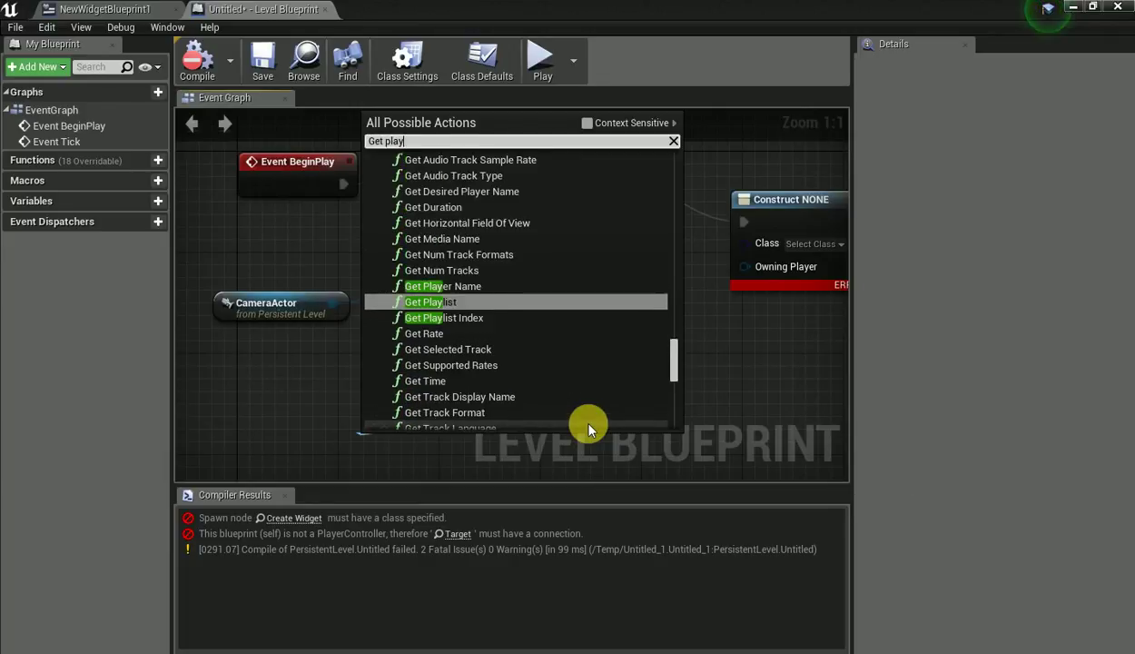
type("er cont")
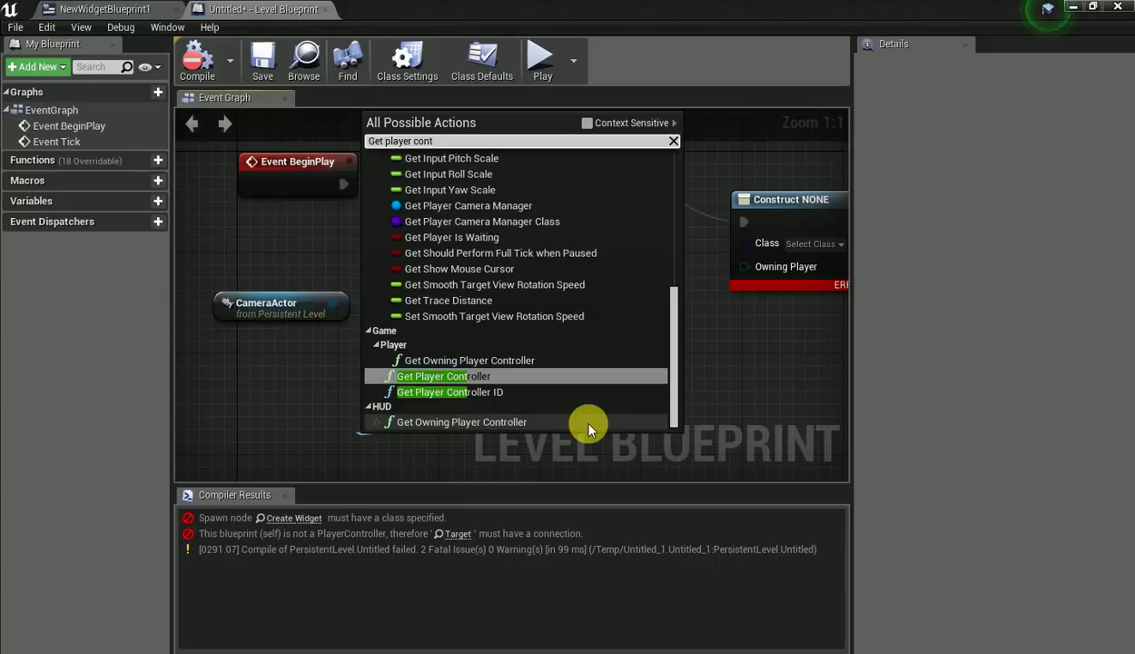
key("Return")
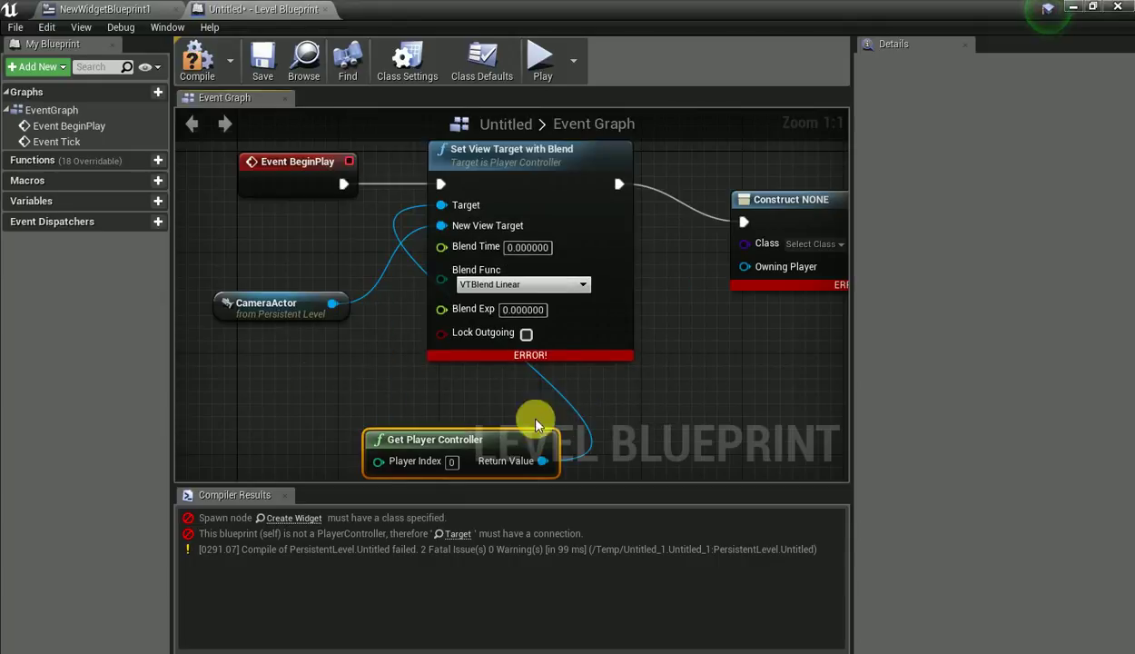
left_click(257, 58)
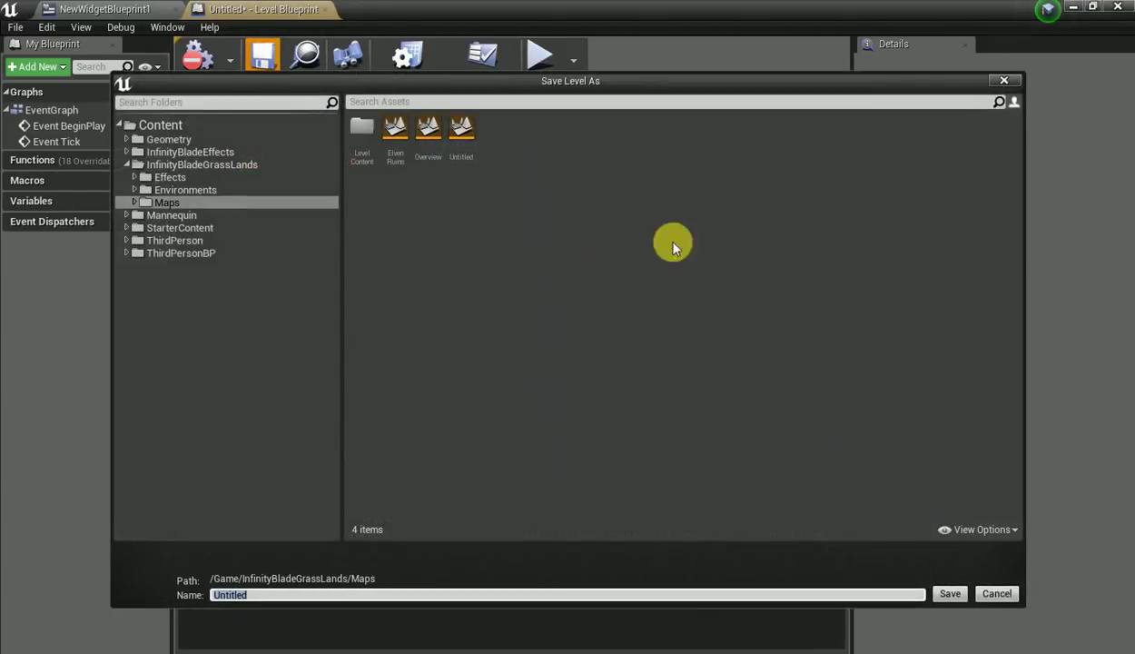
left_click(1004, 80)
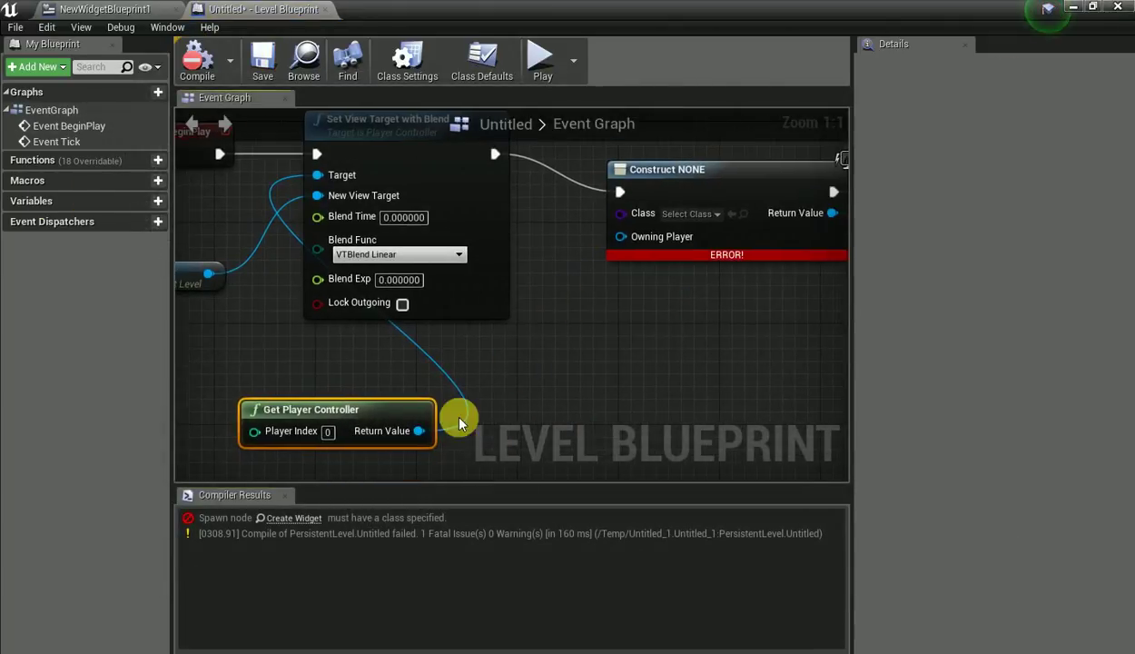
Set the Create Widget node's class to NewWidgetBlueprint1 and compile the Level Blueprint.
left_click(687, 214)
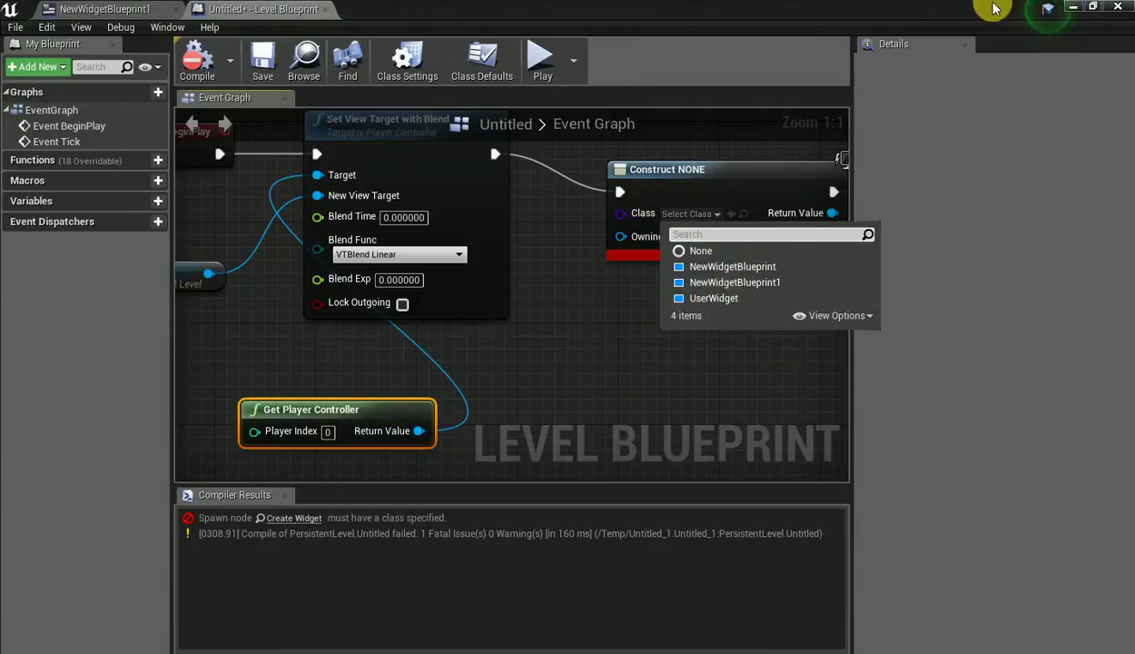
left_click(1073, 9)
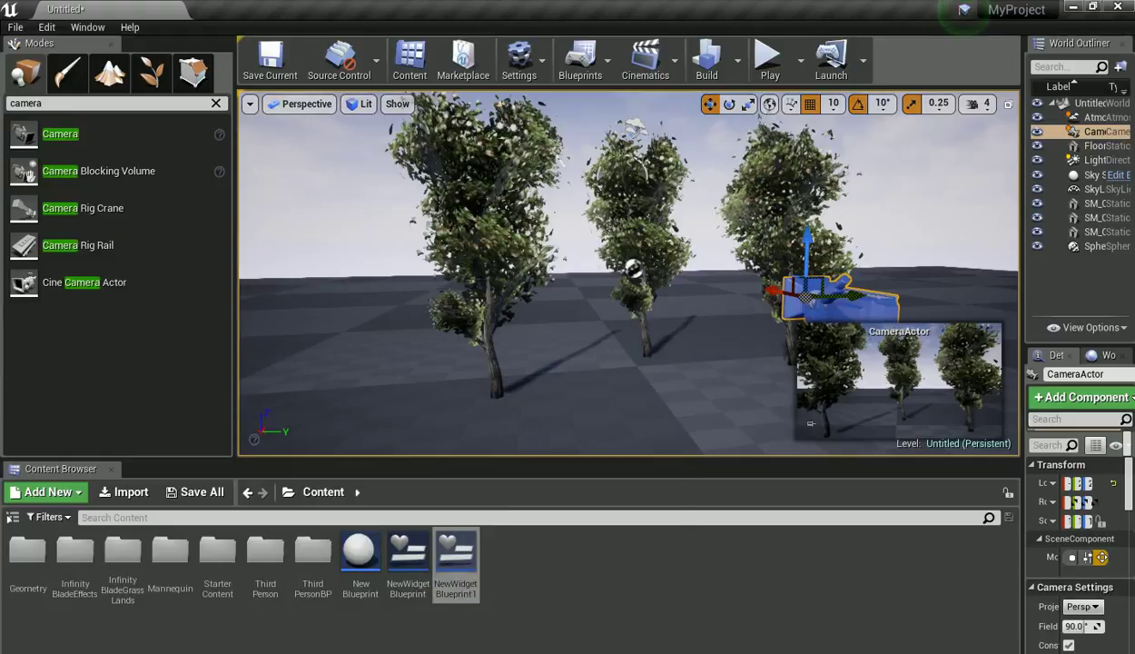
left_click(479, 599)
left_click(688, 216)
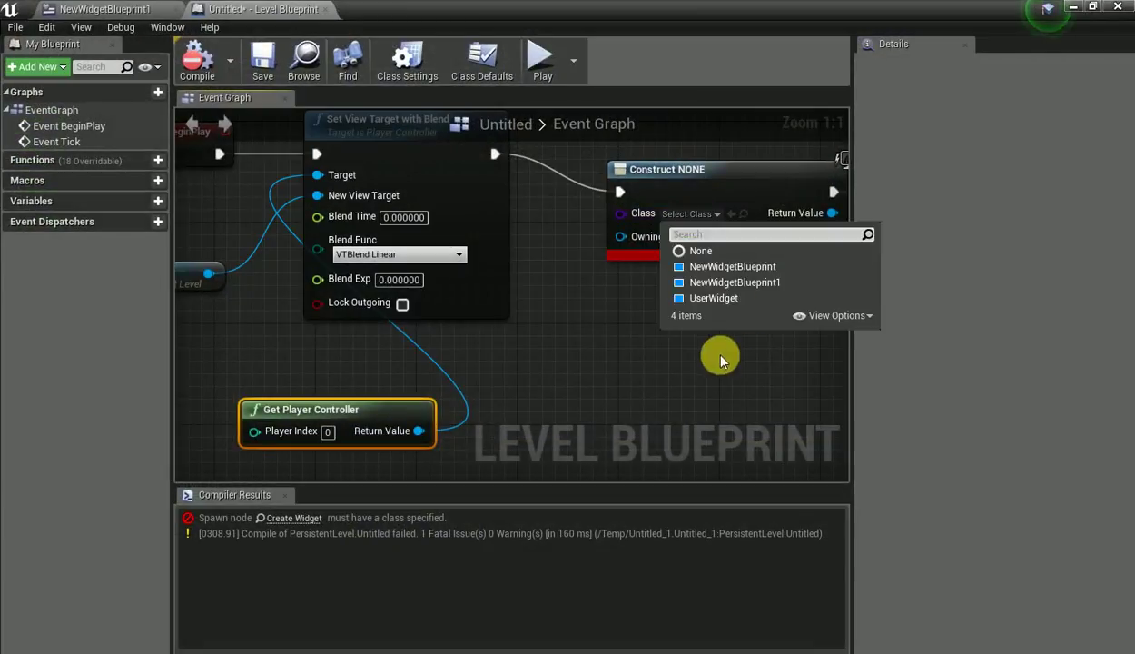
left_click(765, 286)
left_click(197, 59)
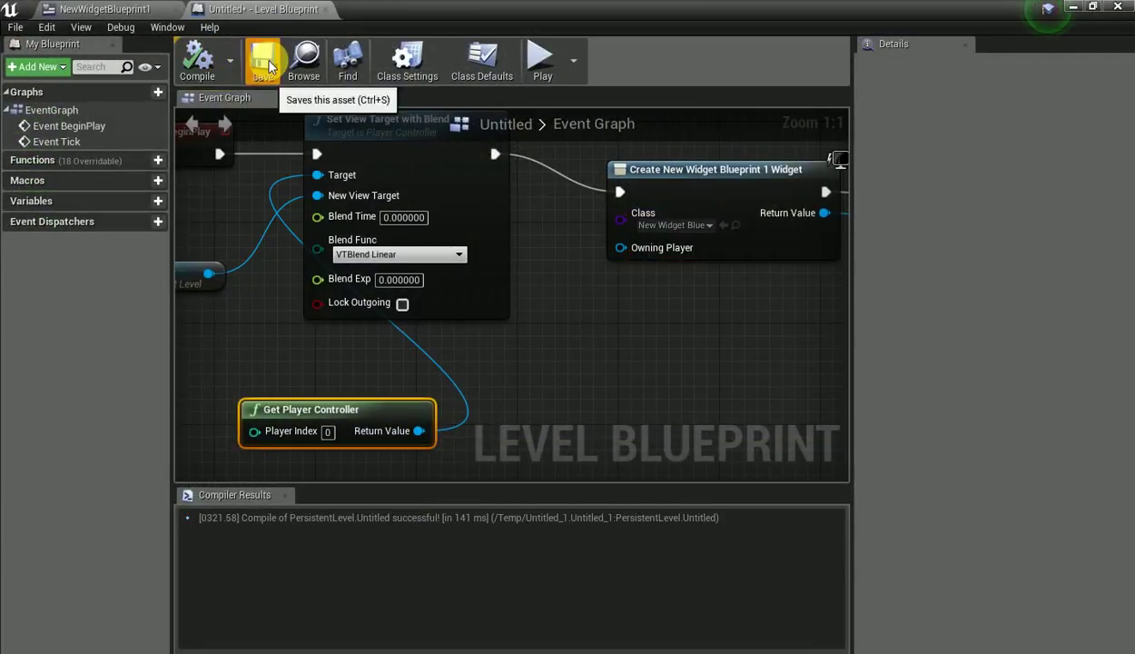
Cancel saving the level, return to the level editor, and test-play the start screen before stopping the session.
left_click(263, 59)
left_click(1003, 80)
left_click(1073, 8)
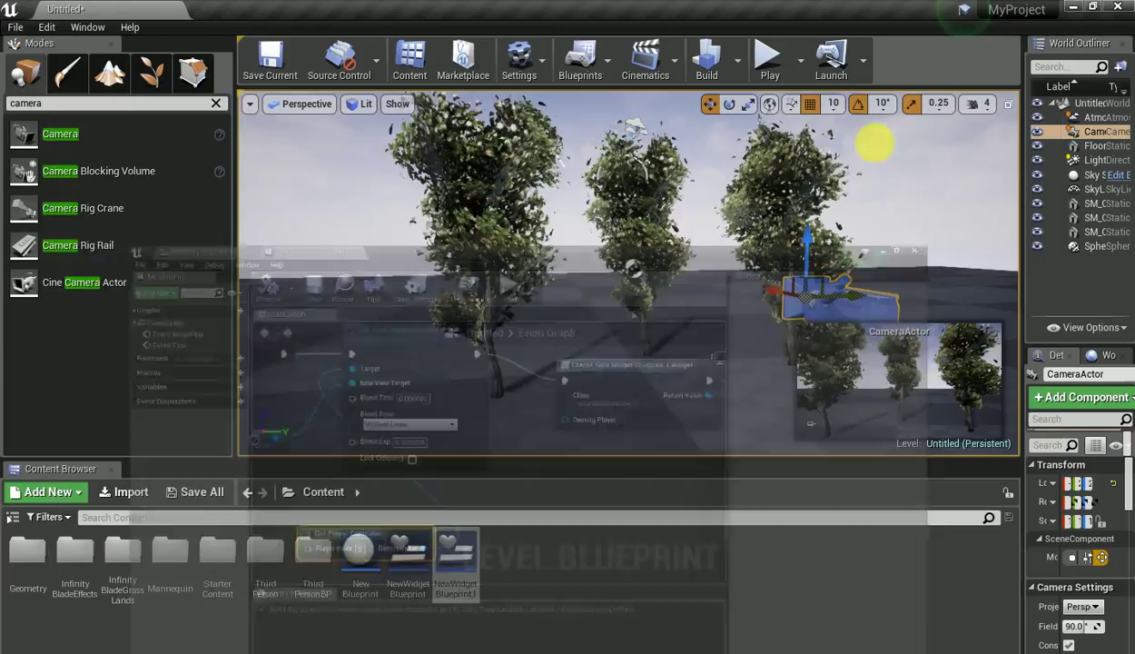
left_click(767, 60)
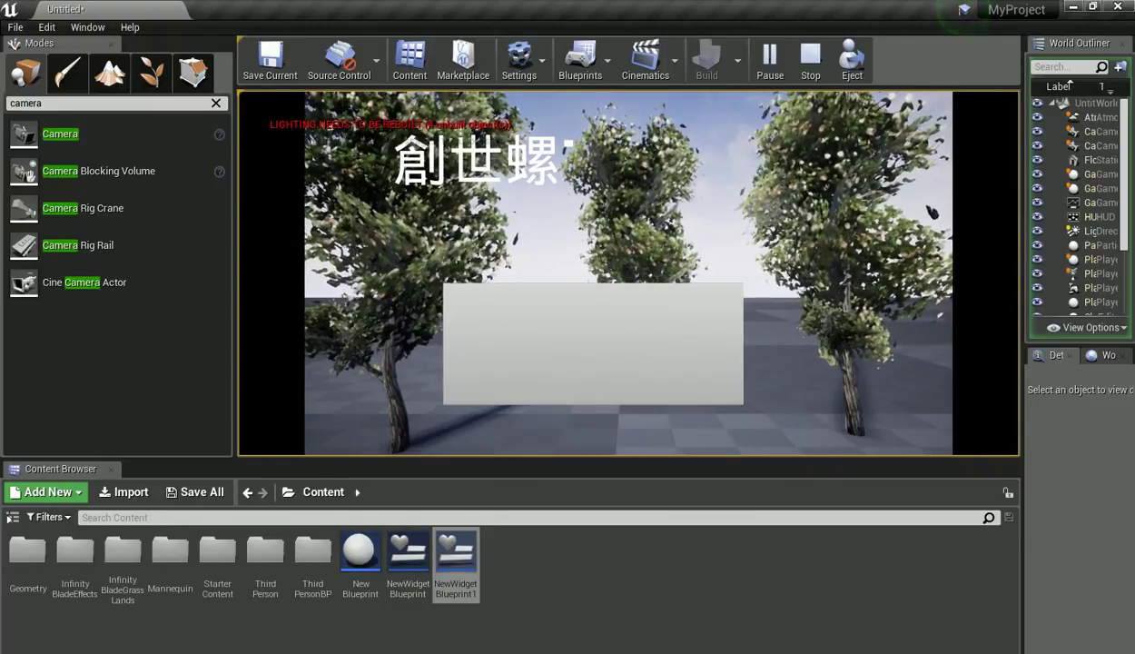
key("shift+F1")
key("Escape")
Reopen the Level Blueprint and examine the CameraActor and Set View Target with Blend nodes and their connections.
left_click(581, 59)
left_click(588, 172)
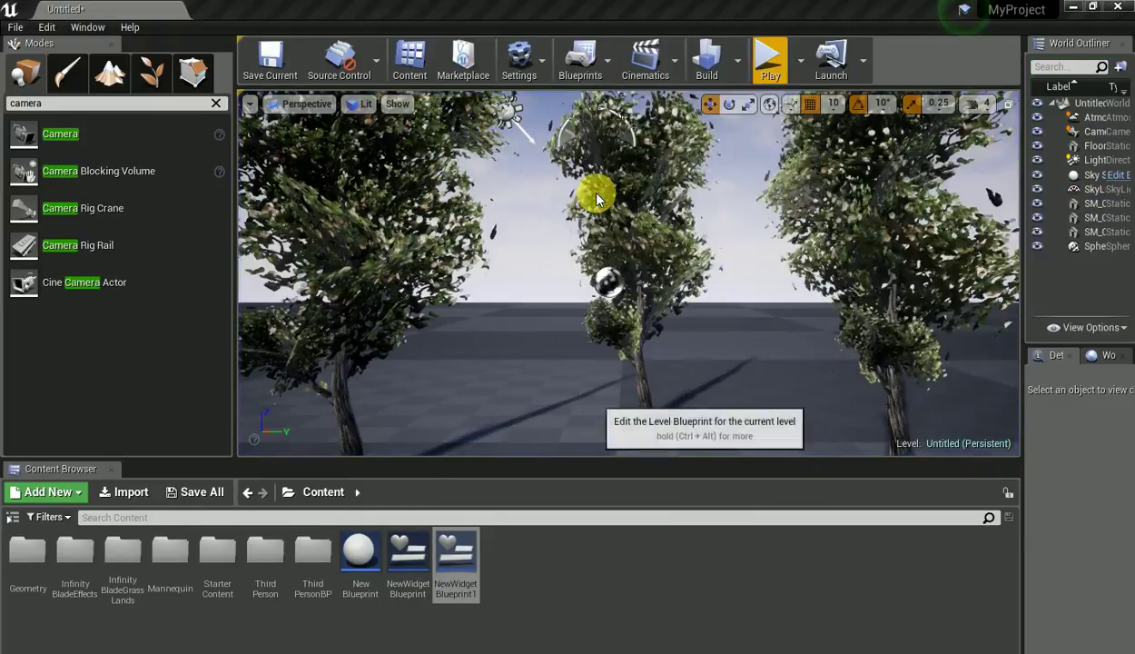
left_click_drag(486, 427, 699, 425)
left_click_drag(319, 359, 748, 248)
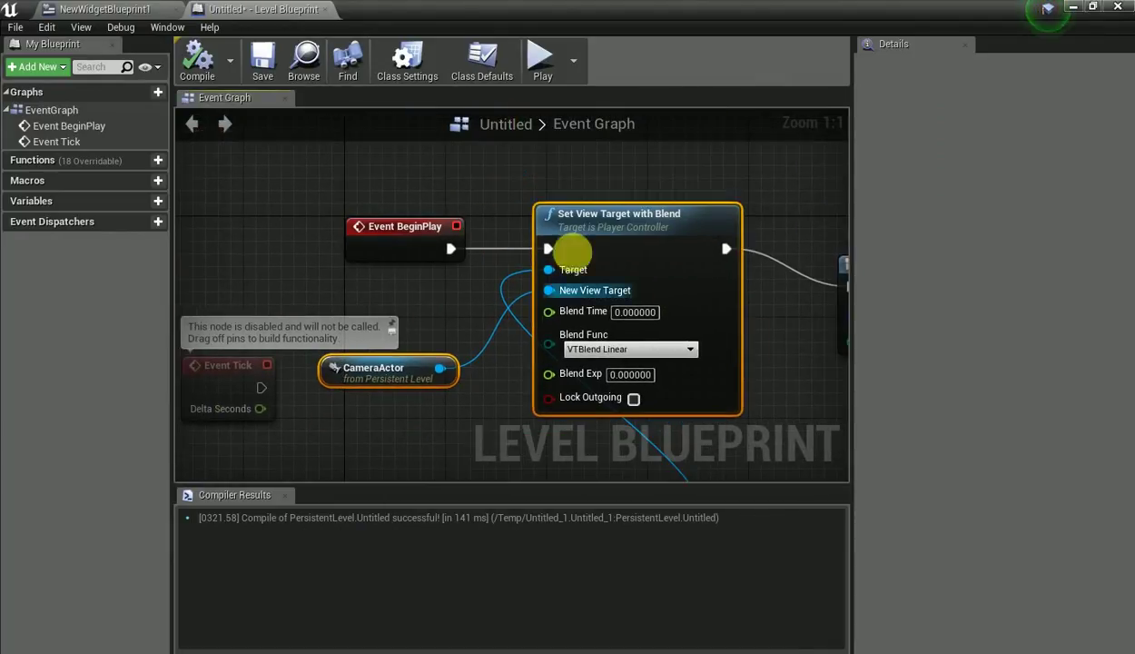
left_click(391, 371)
left_click(692, 213)
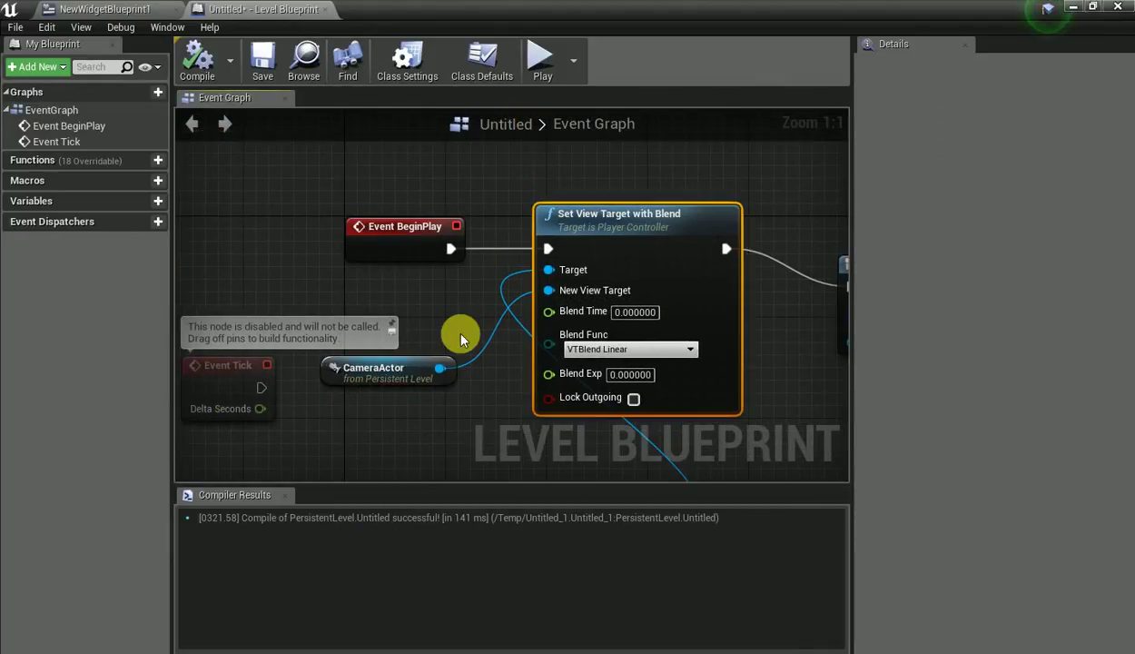
left_click(418, 386)
left_click(653, 222)
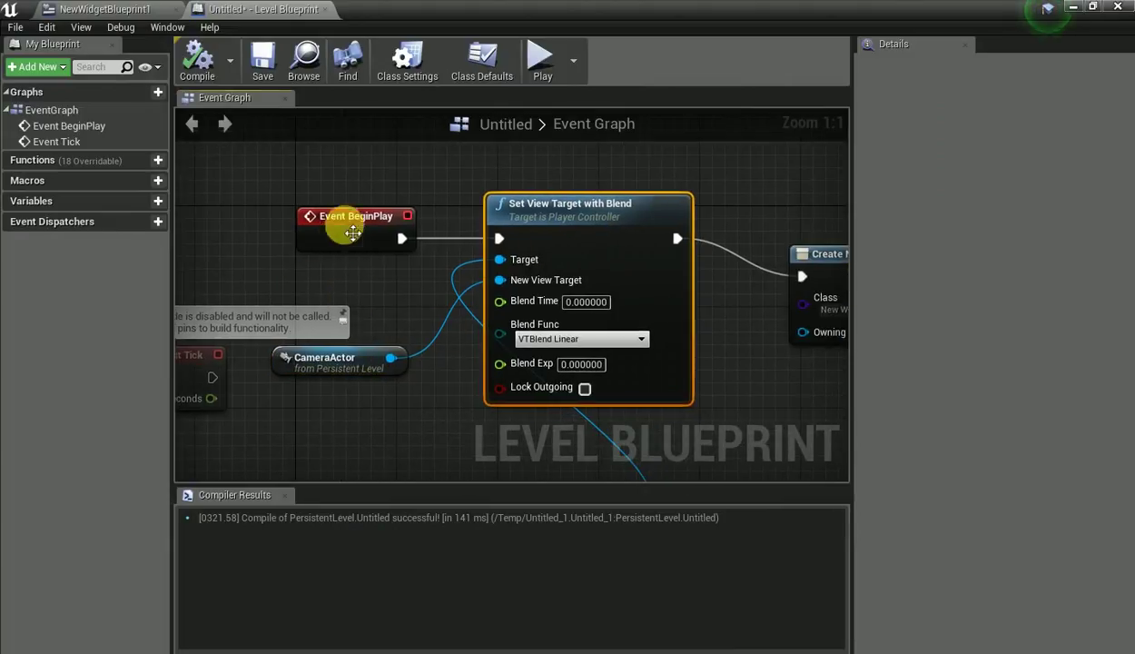
Move the Event BeginPlay node farther left of Set View Target with Blend and reselect the CameraActor and view target nodes.
left_click_drag(329, 223, 109, 223)
left_click_drag(538, 215, 773, 387)
left_click(547, 248)
left_click_drag(597, 269, 463, 236)
left_click_drag(380, 172, 590, 336)
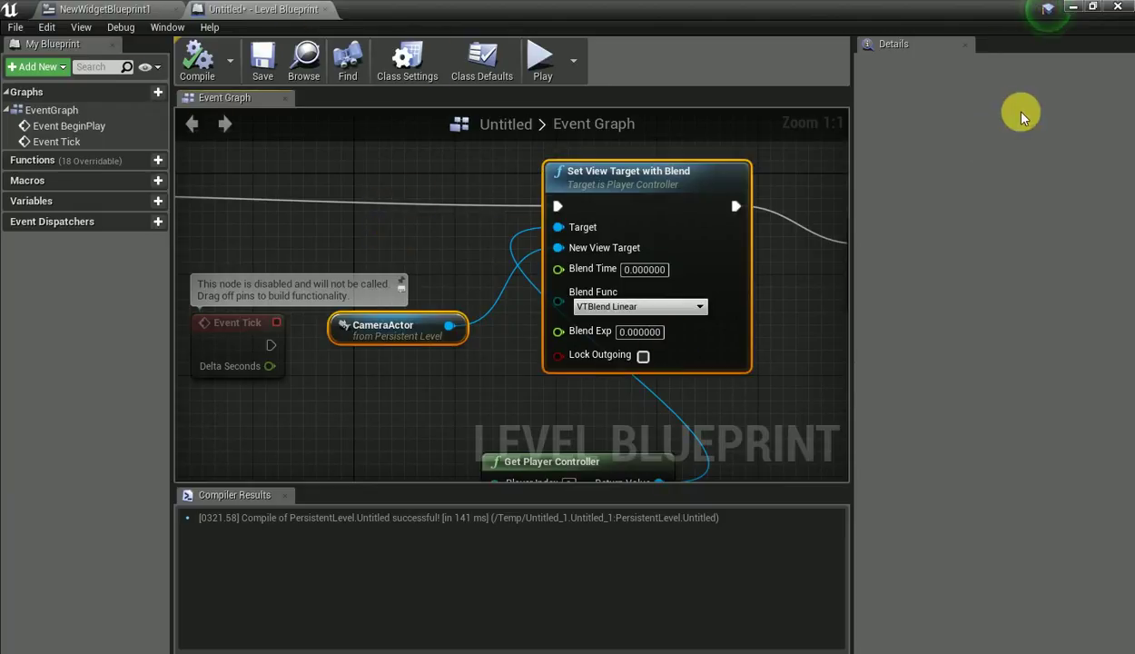
left_click(1075, 7)
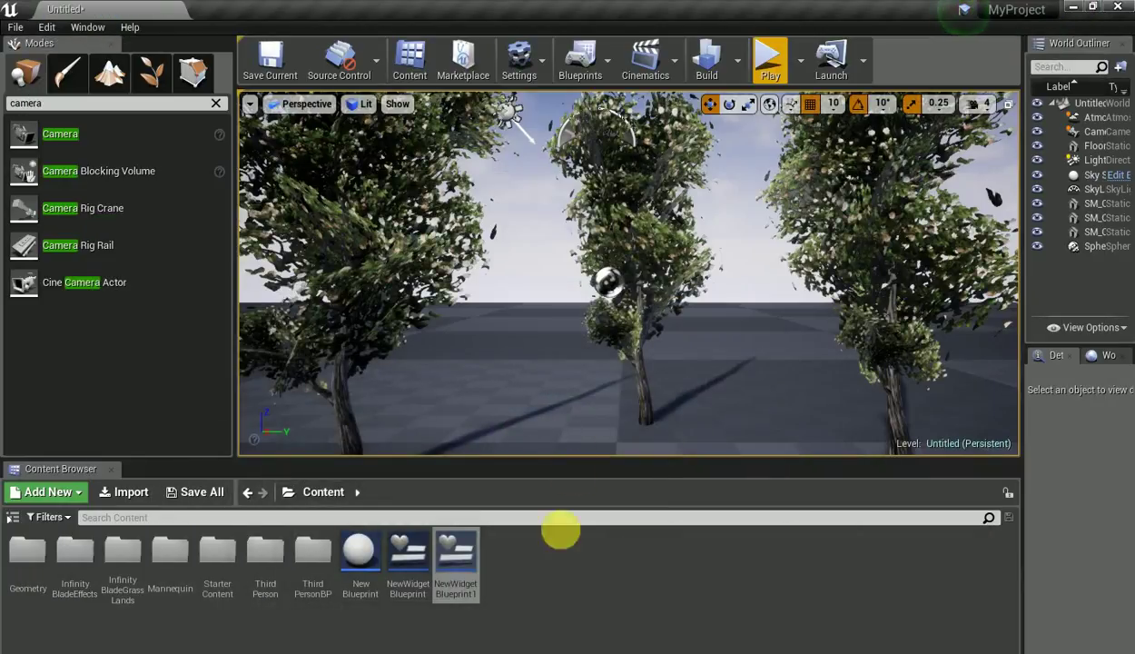
left_click(15, 27)
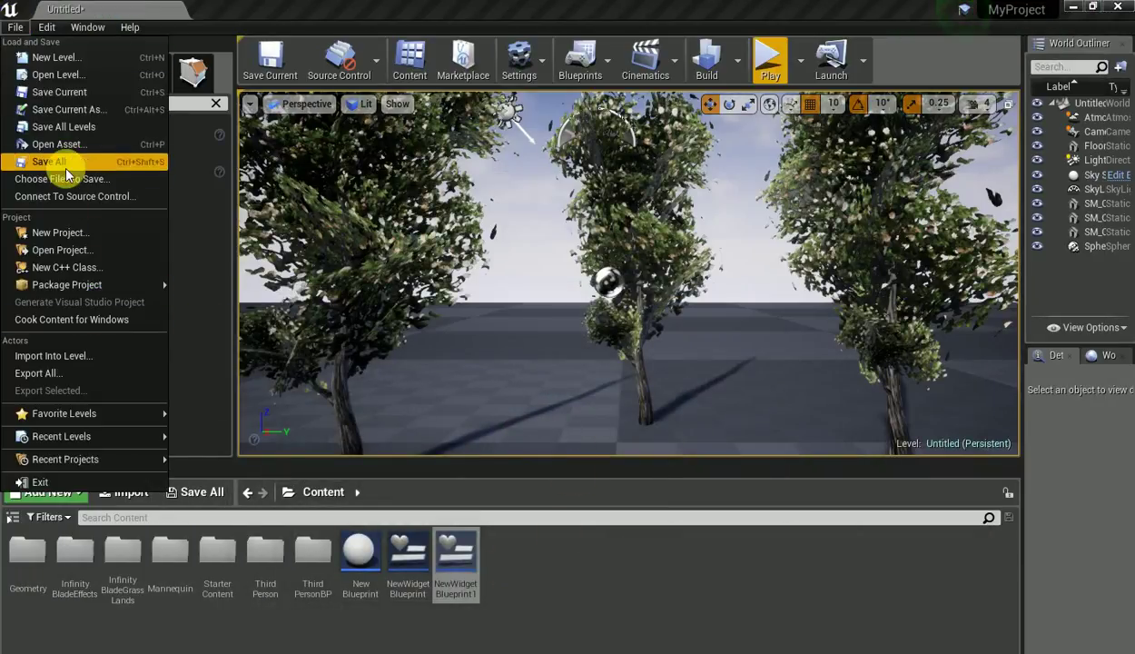
left_click(83, 165)
left_click(1003, 80)
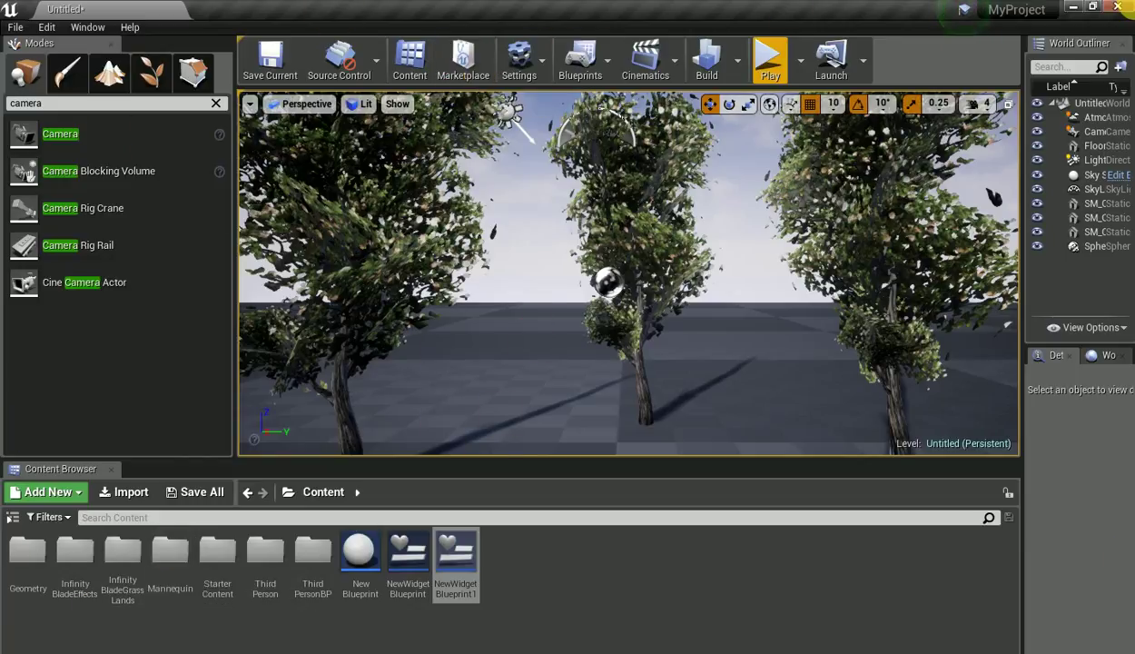
left_click(1118, 7)
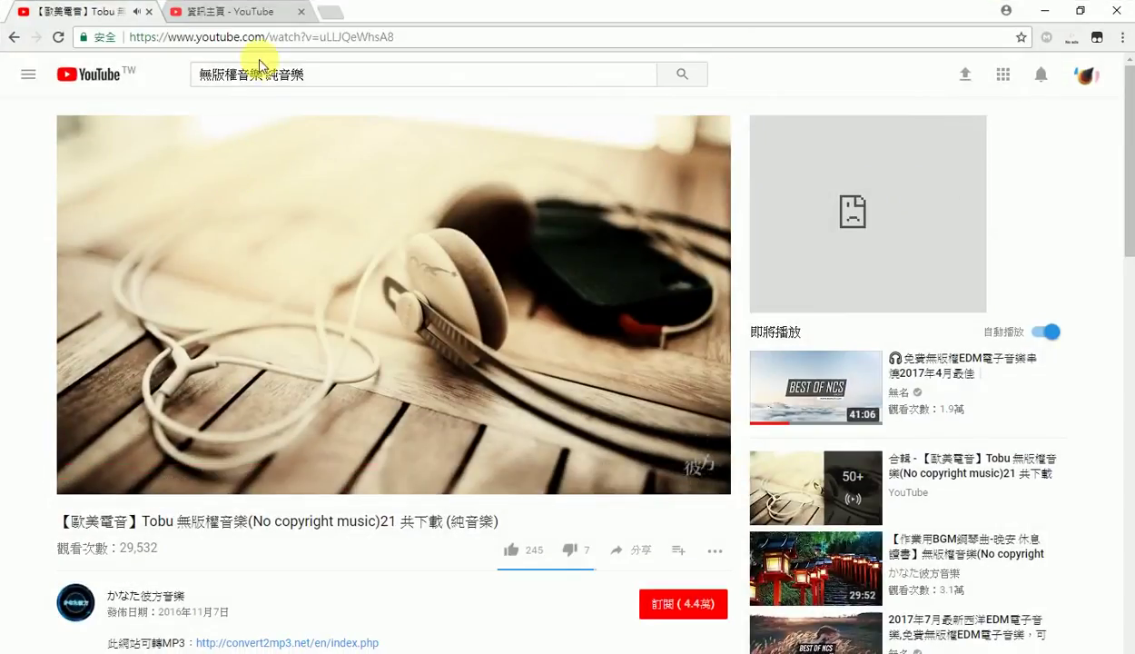
Switch to the YouTube Creator Studio dashboard and review the channel's videos, view and subscriber figures, and analytics.
left_click(227, 12)
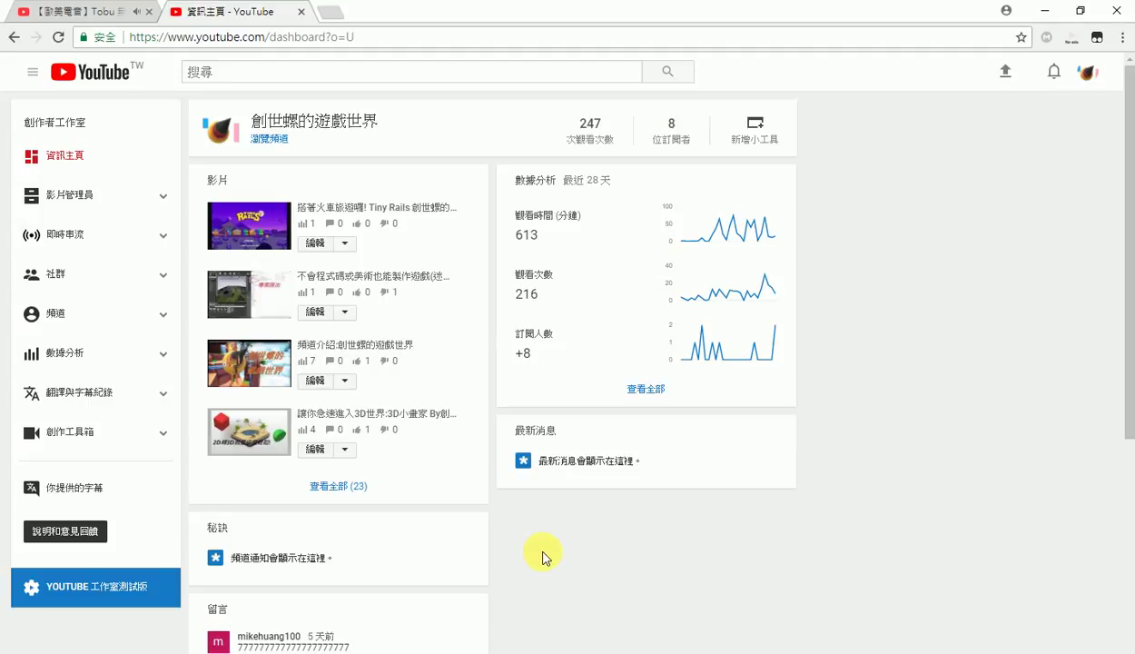
left_click_drag(1129, 382, 1125, 266)
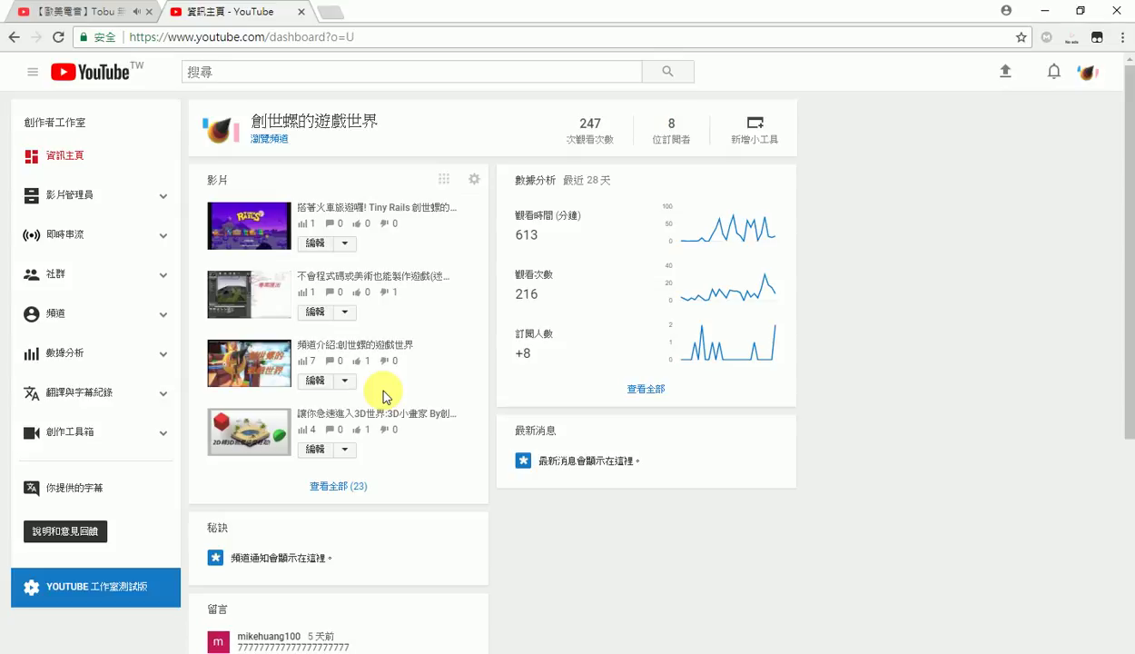
scroll(626, 400, "down", 5)
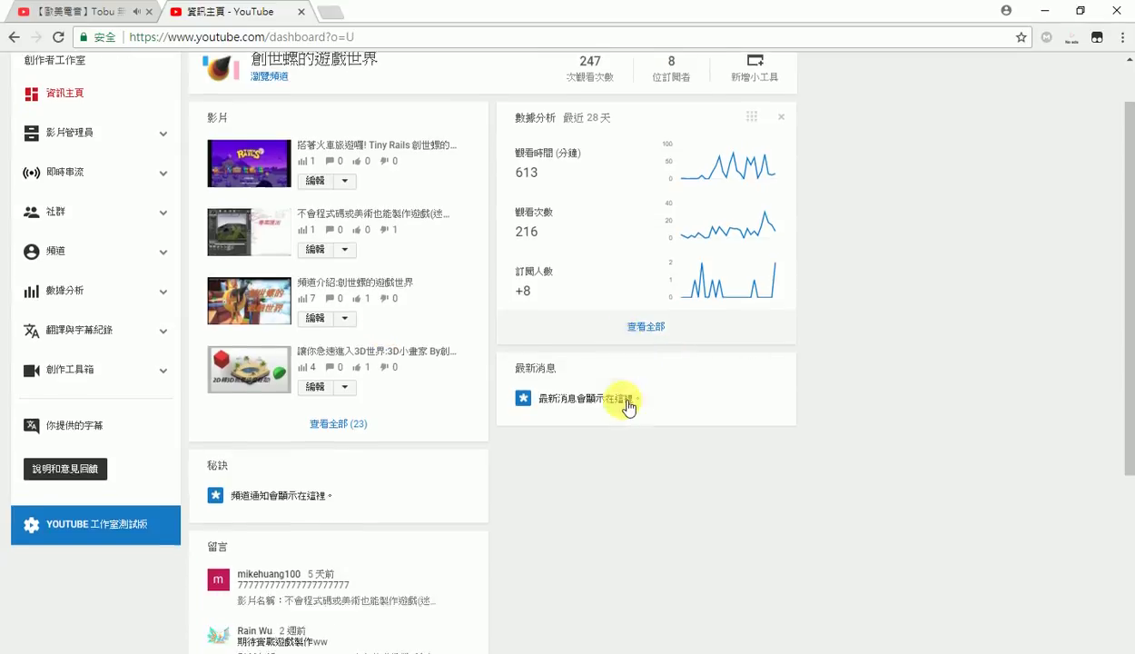
scroll(631, 397, "up", 5)
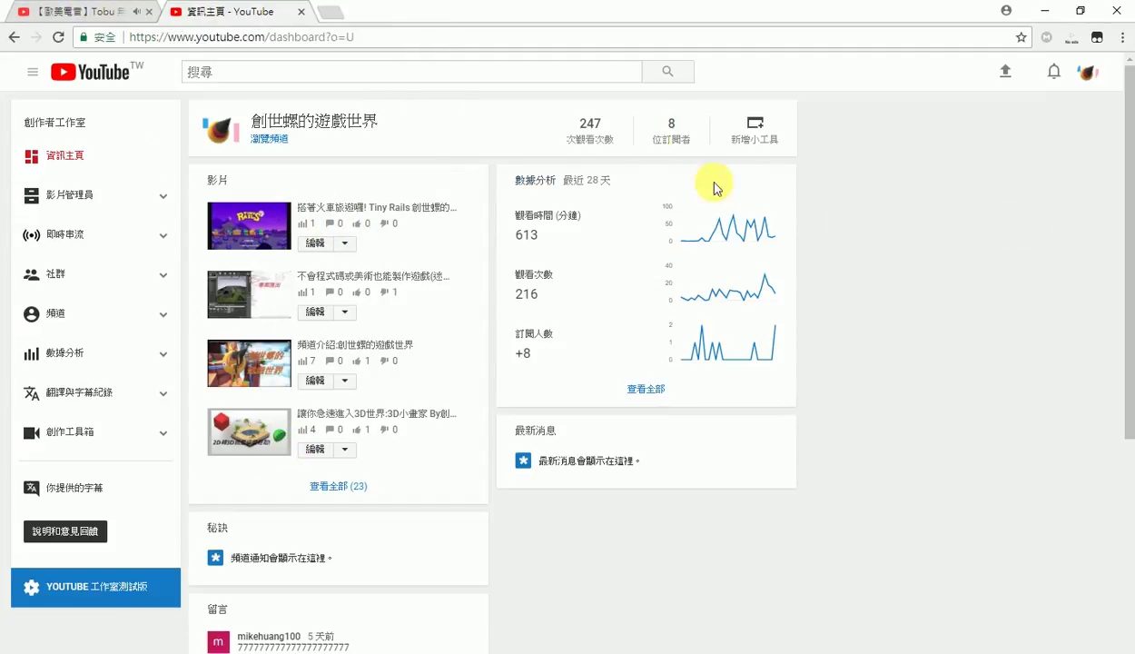
left_click_drag(578, 121, 606, 130)
left_click(606, 129)
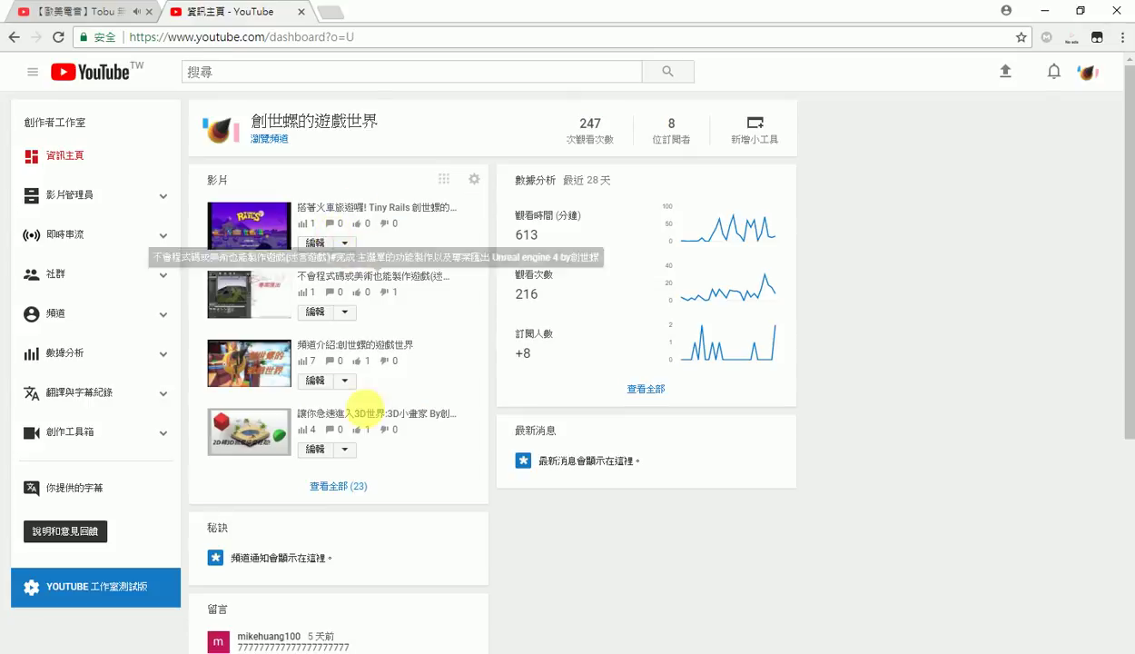
Open the full list of uploaded videos and look through it from the newest to the oldest Unreal Engine tutorial.
left_click(362, 491)
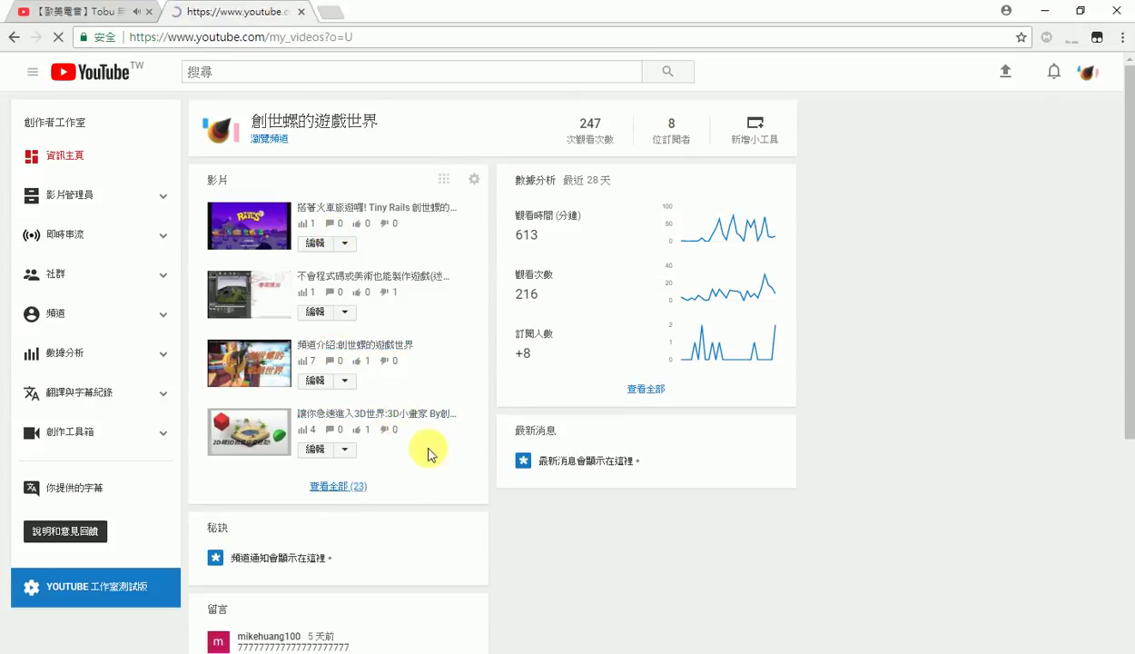
scroll(436, 454, "down", 4)
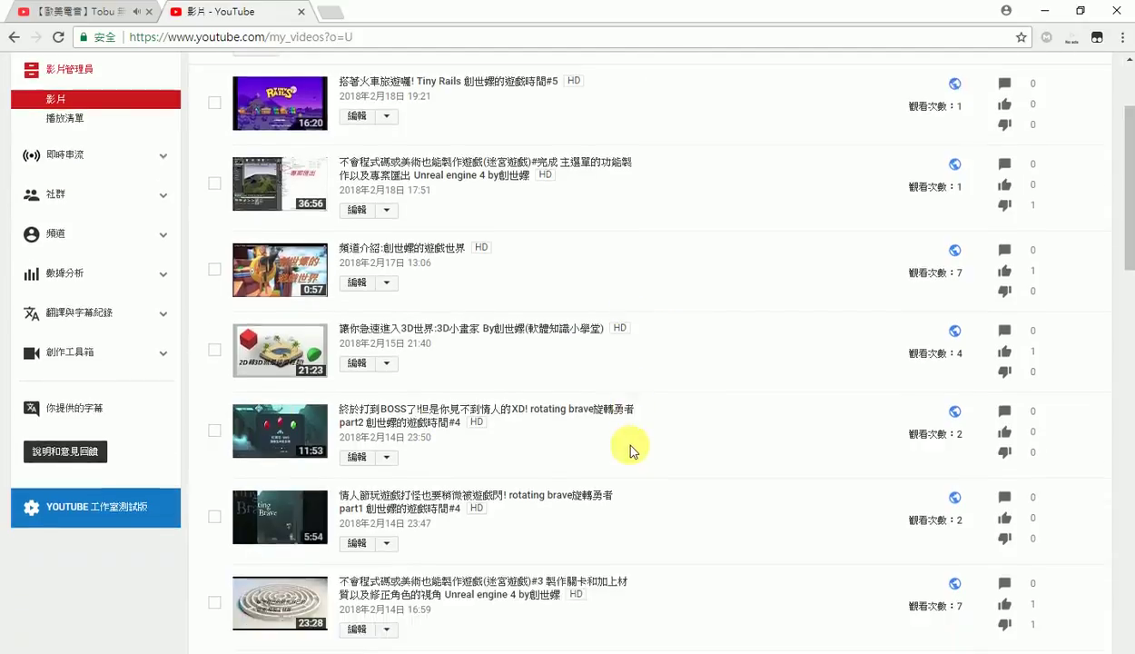
scroll(343, 284, "up", 3)
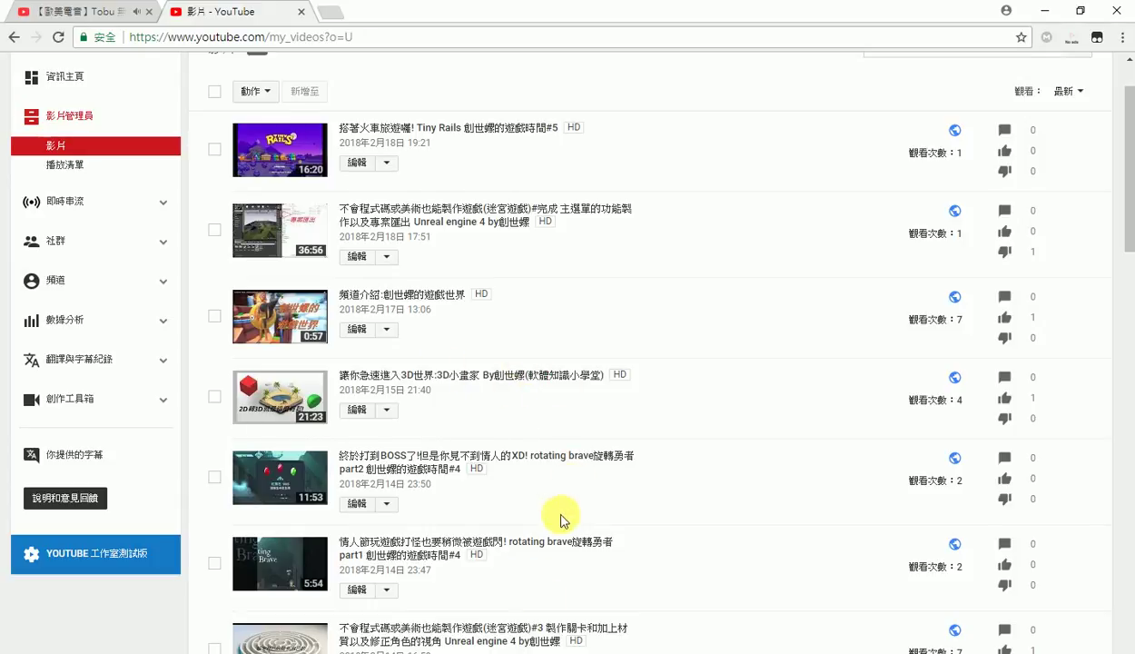
scroll(449, 590, "down", 1)
scroll(450, 590, "down", 5)
scroll(404, 329, "down", 5)
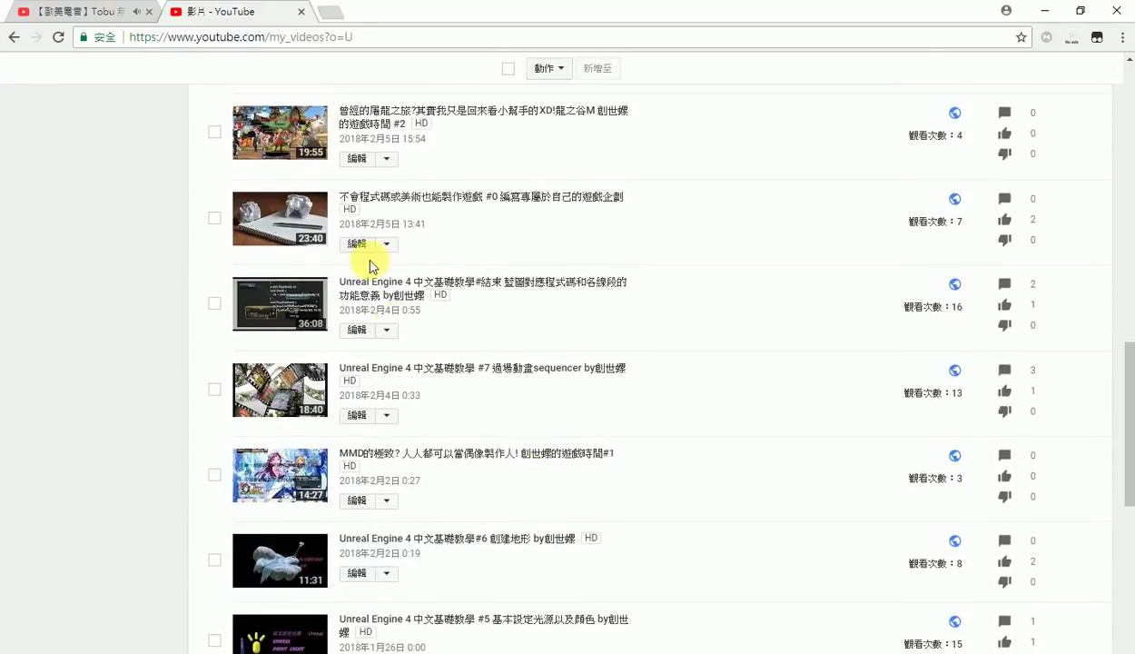
scroll(527, 381, "up", 10)
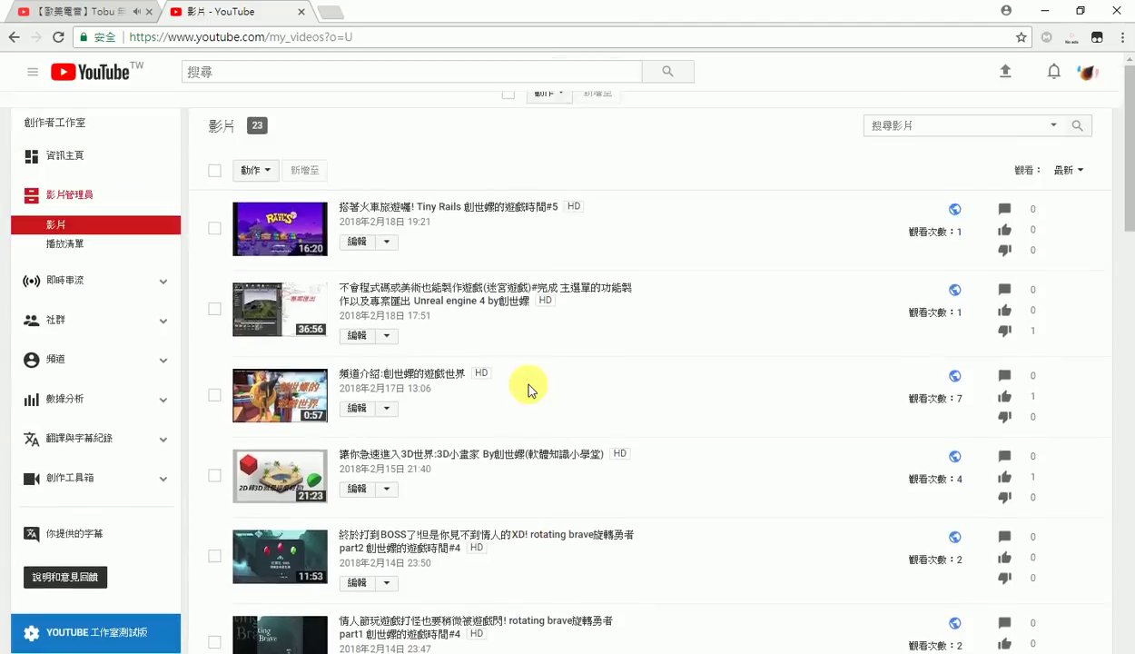
scroll(419, 427, "down", 15)
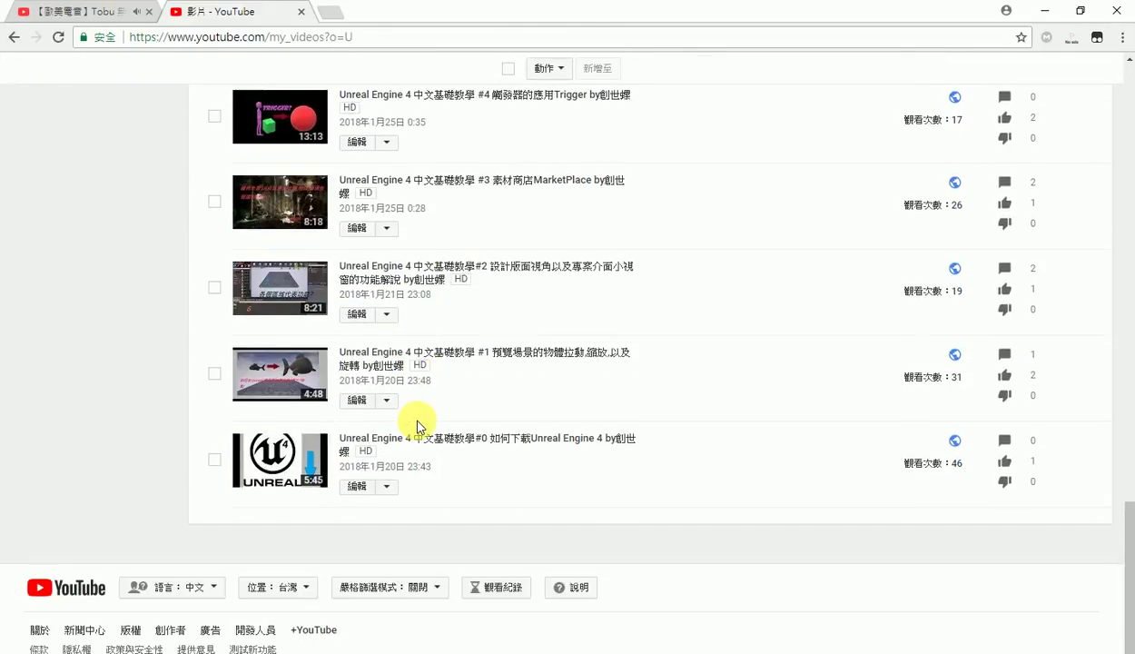
scroll(419, 427, "up", 15)
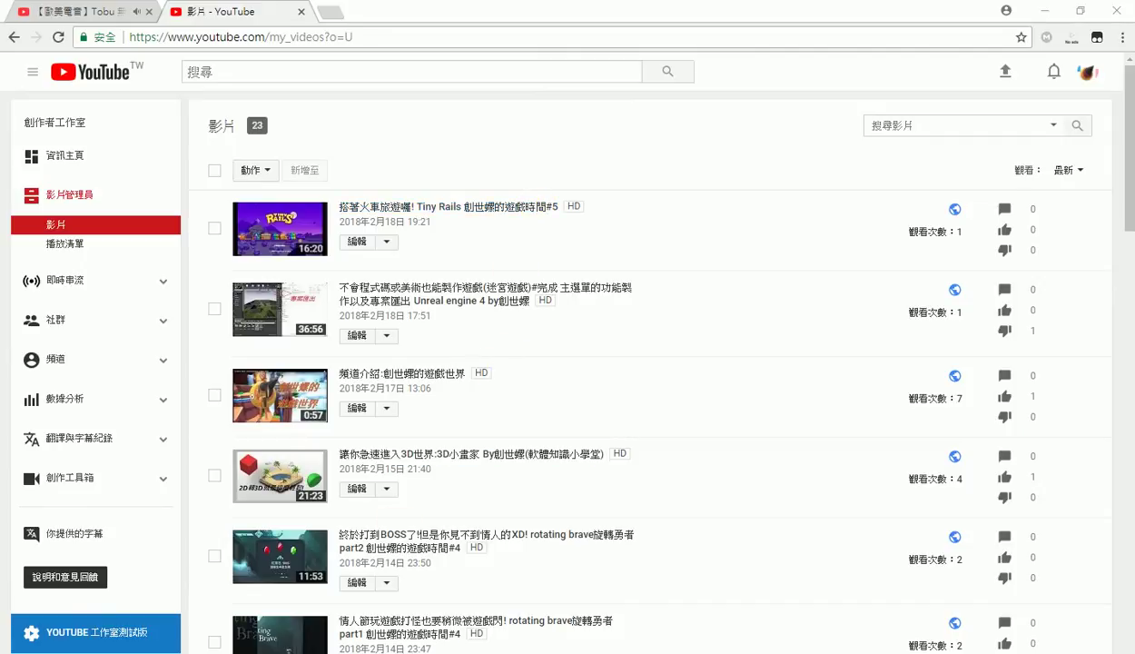
Switch back to Unreal Engine, dismiss the Save Content prompt, and create an Enumeration asset in the Content folder.
left_click(320, 647)
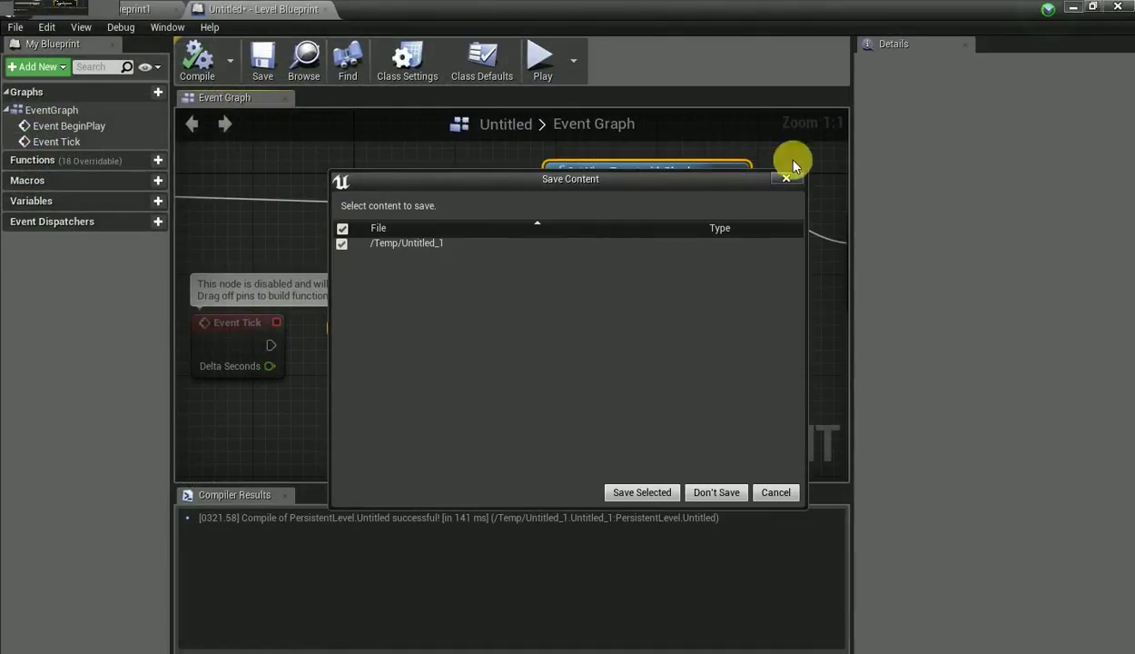
left_click(786, 176)
right_click(539, 592)
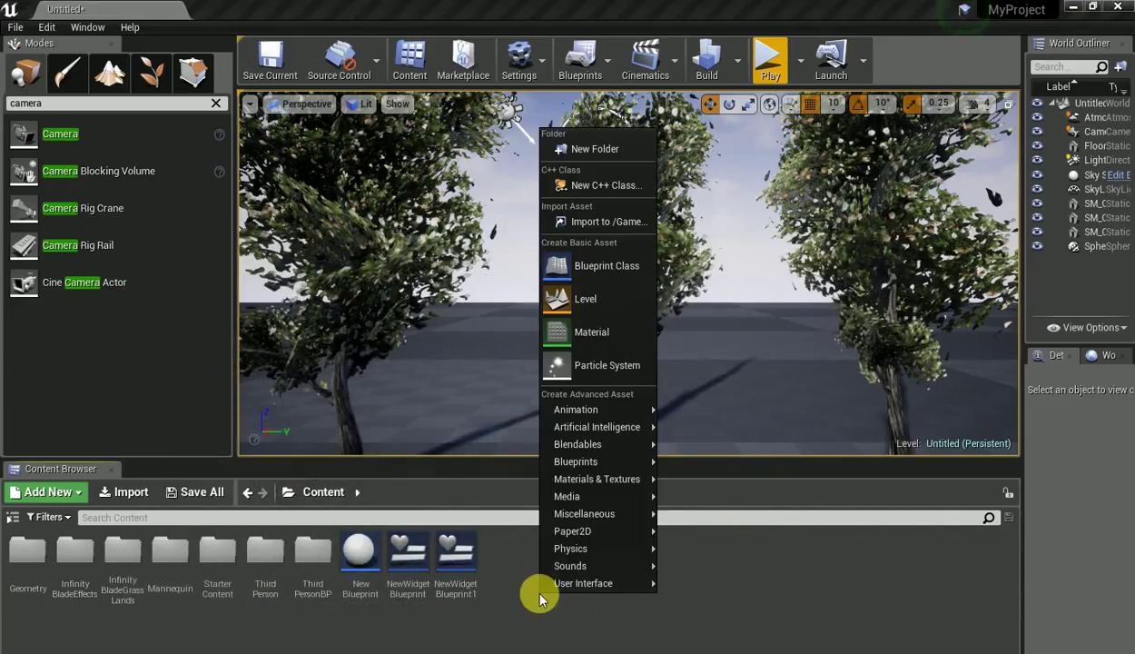
mouse_move(581, 409)
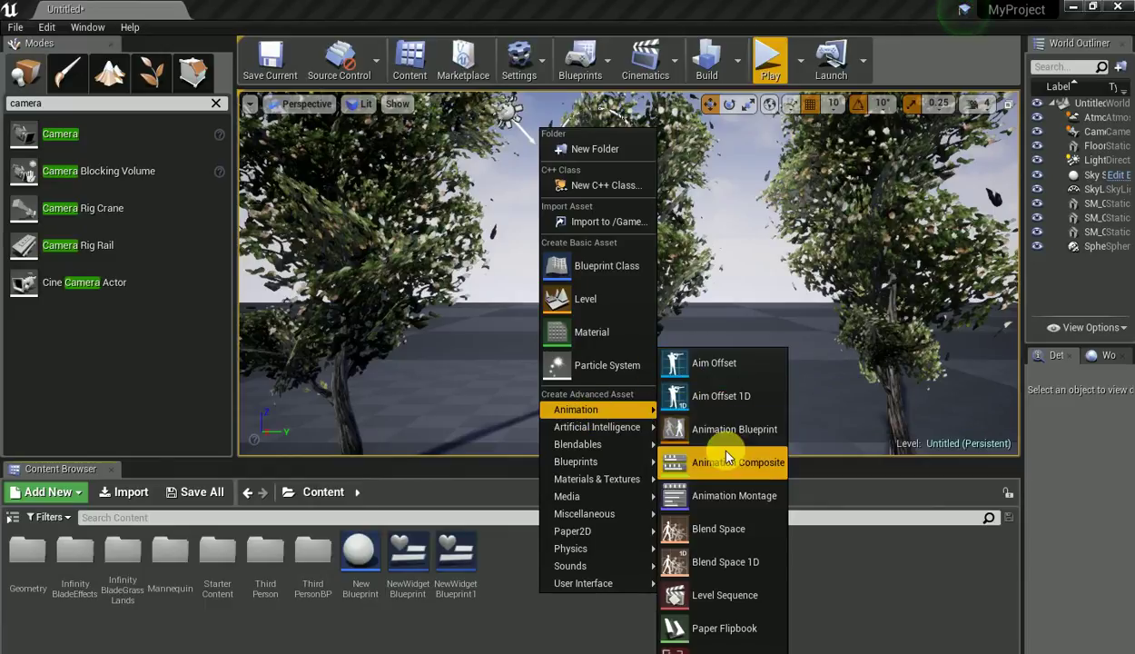
mouse_move(591, 446)
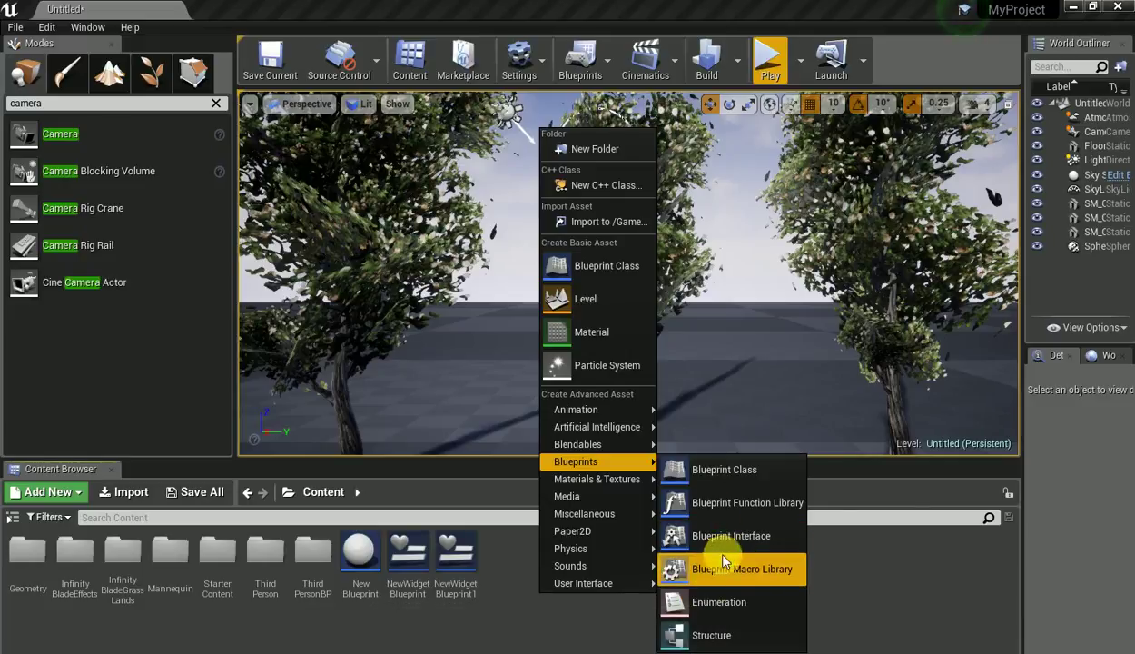
left_click(711, 607)
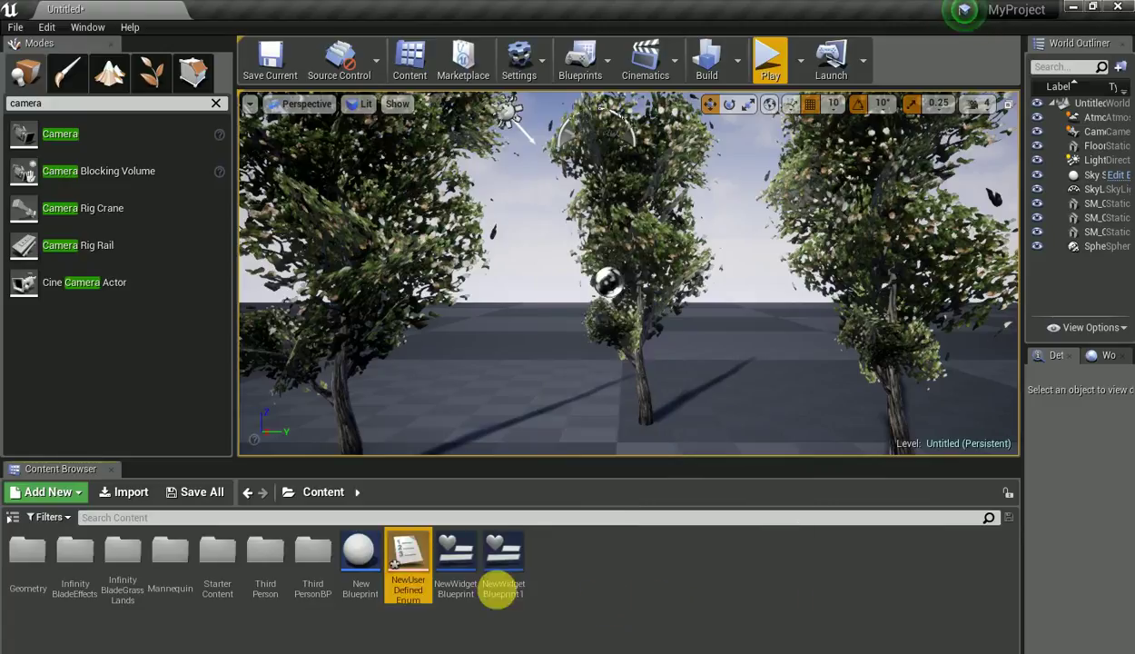
Add three enumerators with default display names to NewUserDefinedEnum and close its editor.
double_click(408, 558)
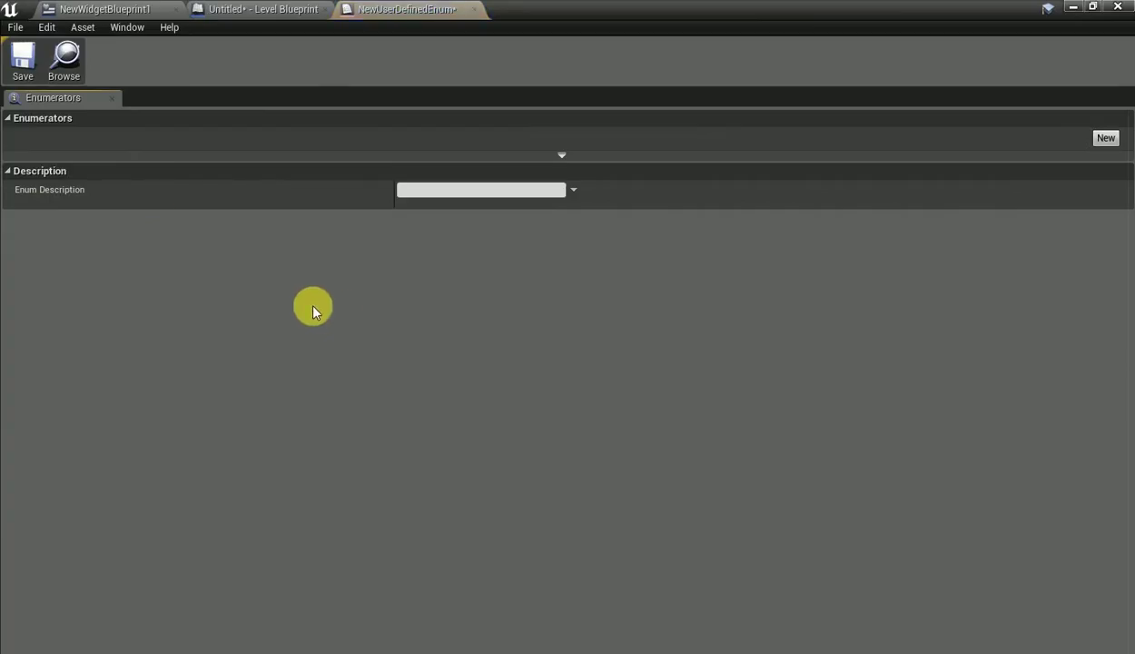
left_click(1105, 137)
left_click(1105, 137)
left_click(1105, 137)
left_click(76, 157)
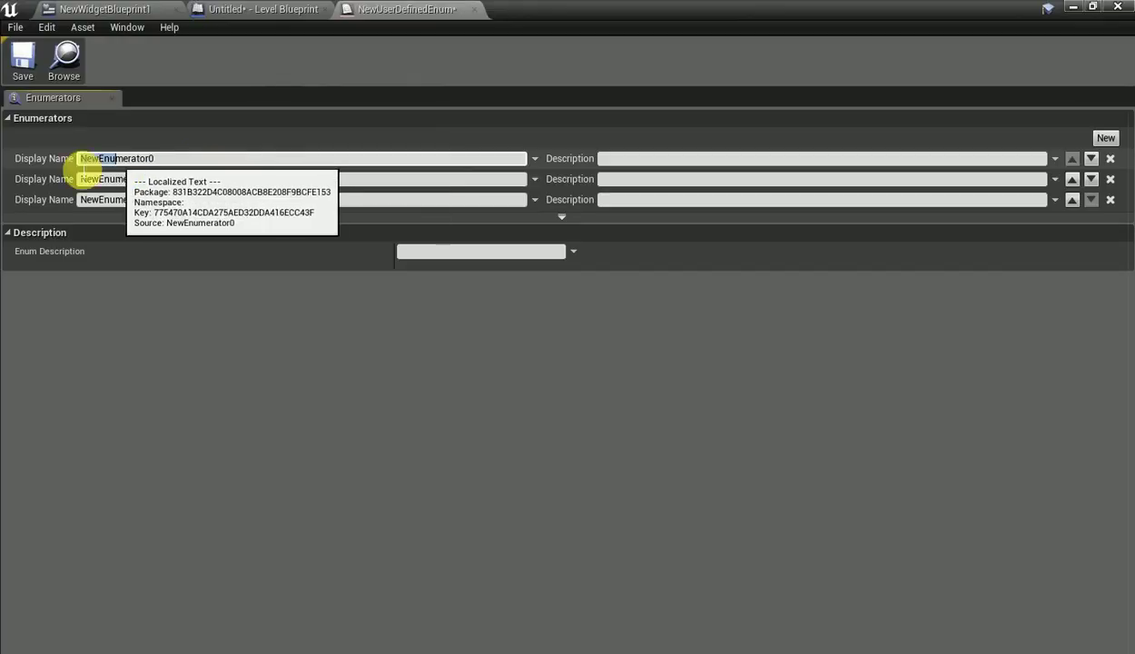
left_click(343, 162)
left_click(116, 181)
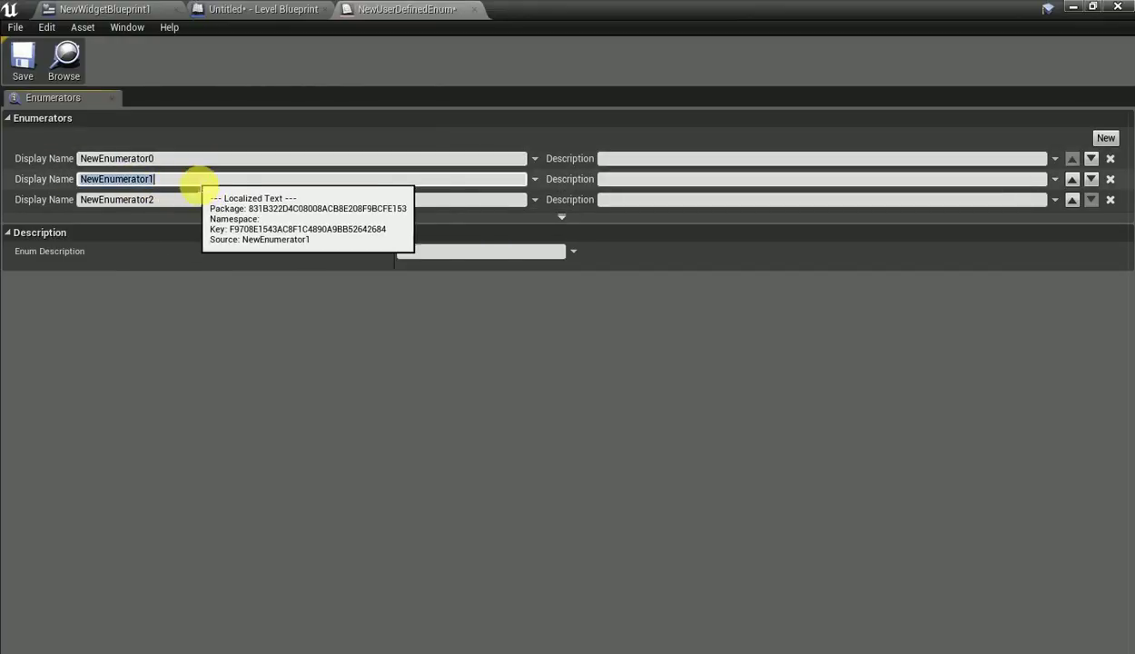
left_click(372, 180)
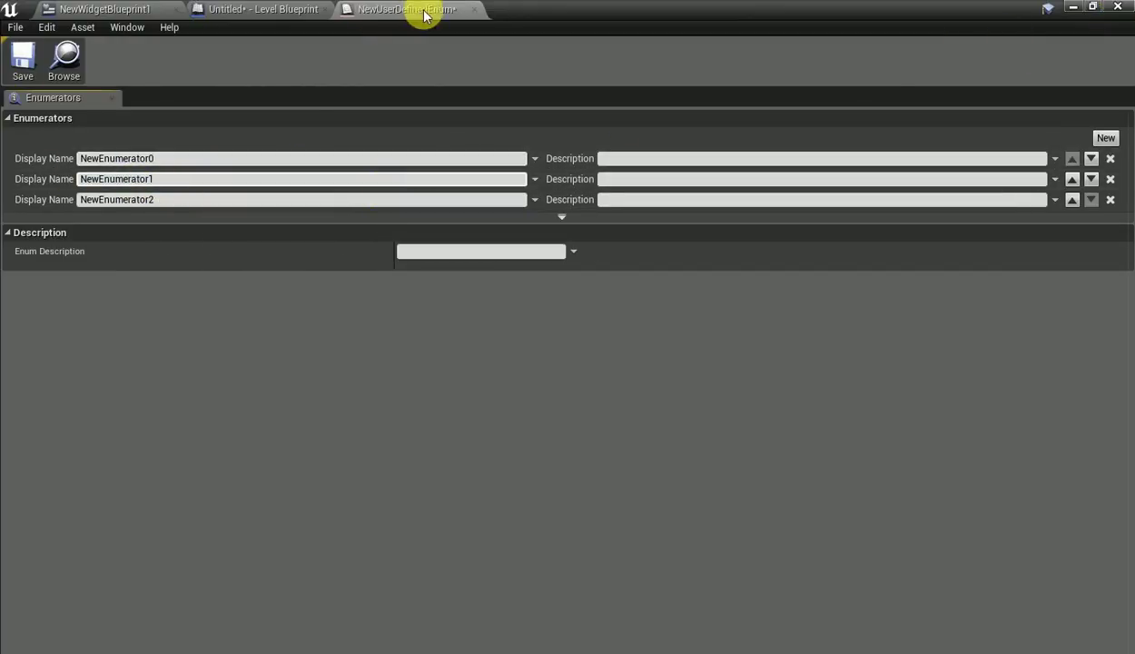
left_click(473, 9)
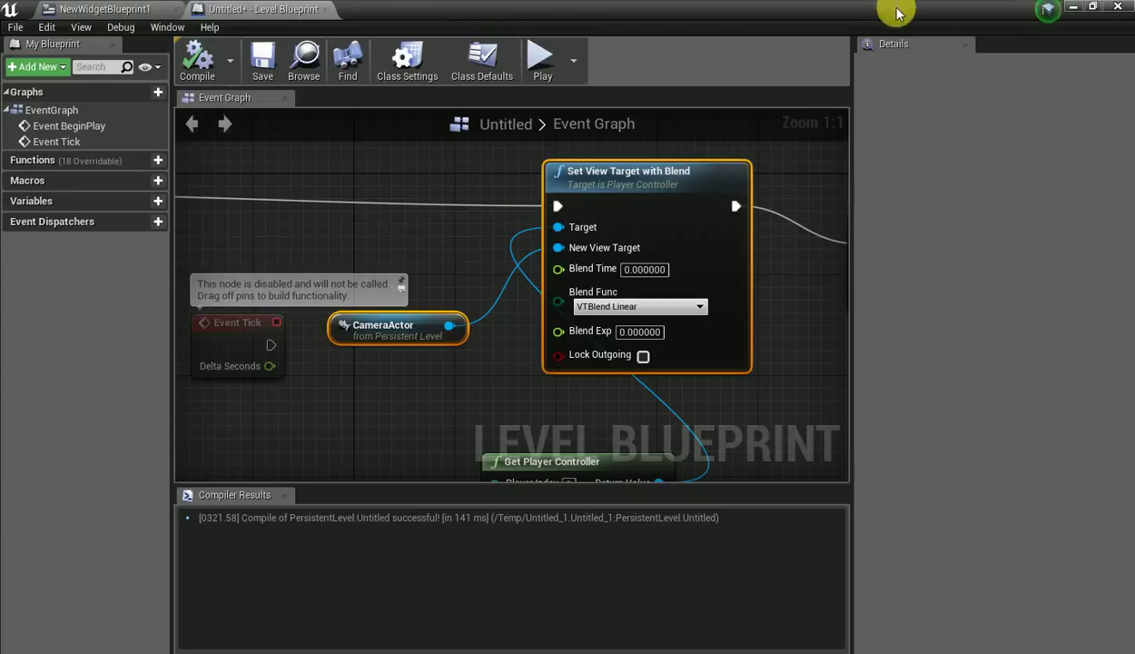
Look over the advanced asset types available in the Content folder, including Paper2D, Sounds and User Interface, and the cinematic sequence options.
left_click(1073, 7)
right_click(557, 606)
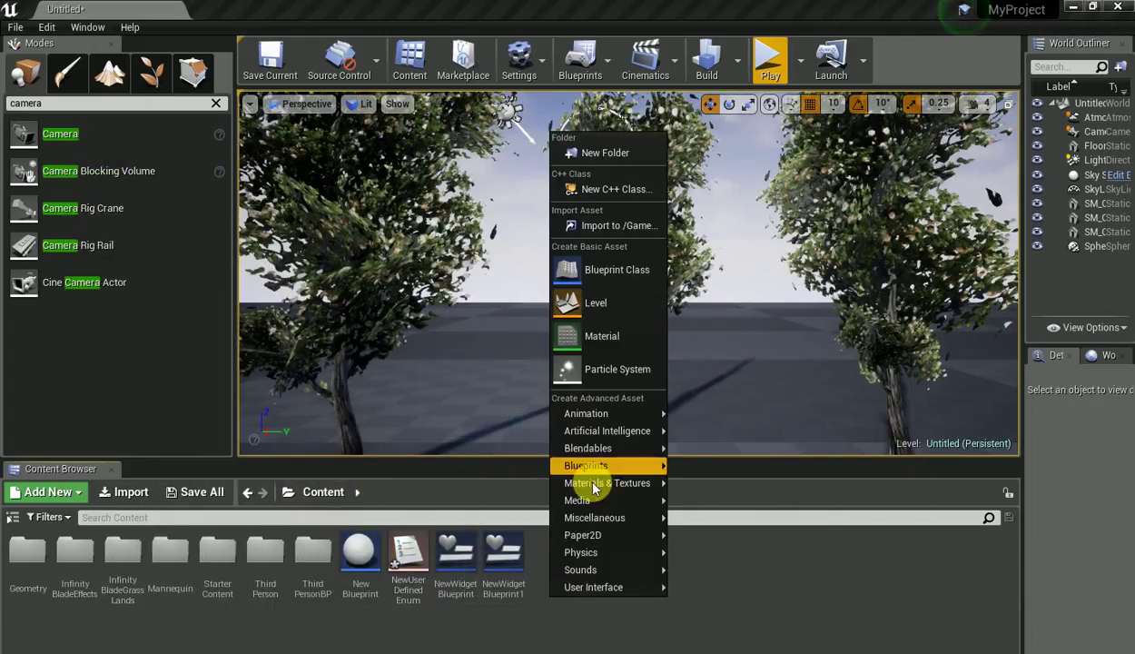
mouse_move(586, 538)
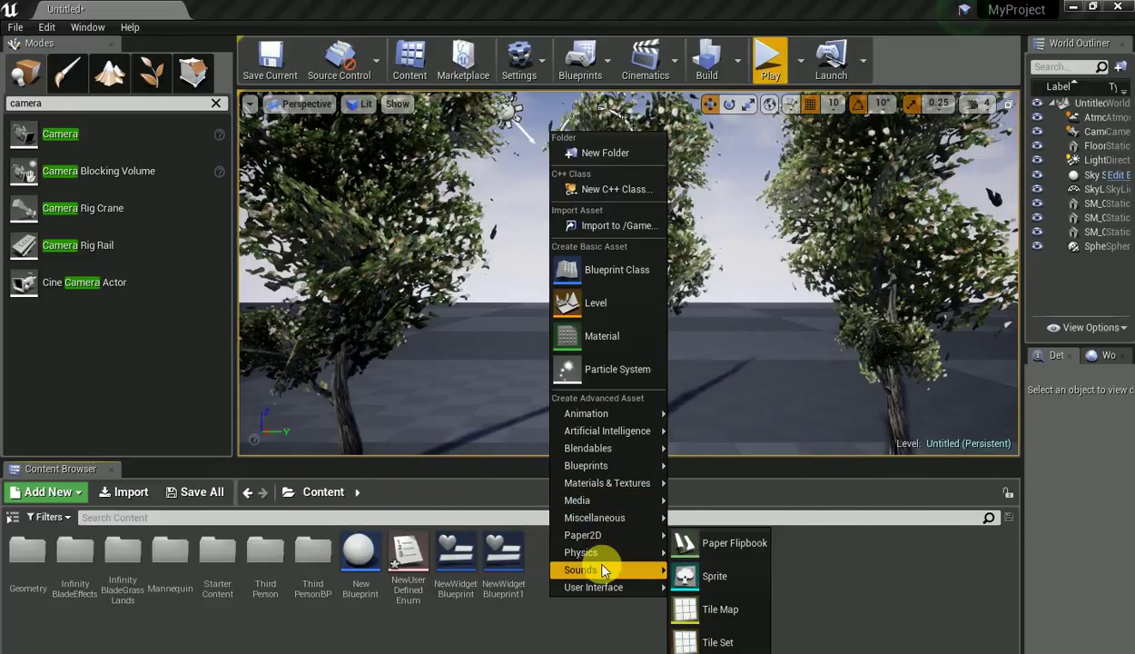
mouse_move(603, 568)
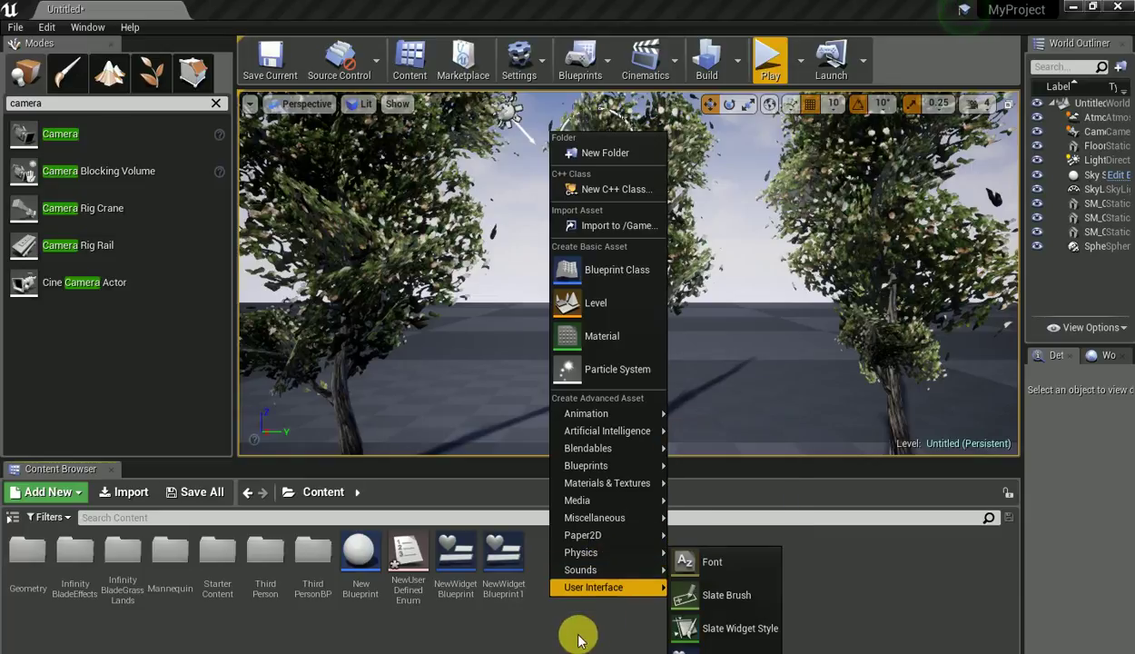
left_click(539, 581)
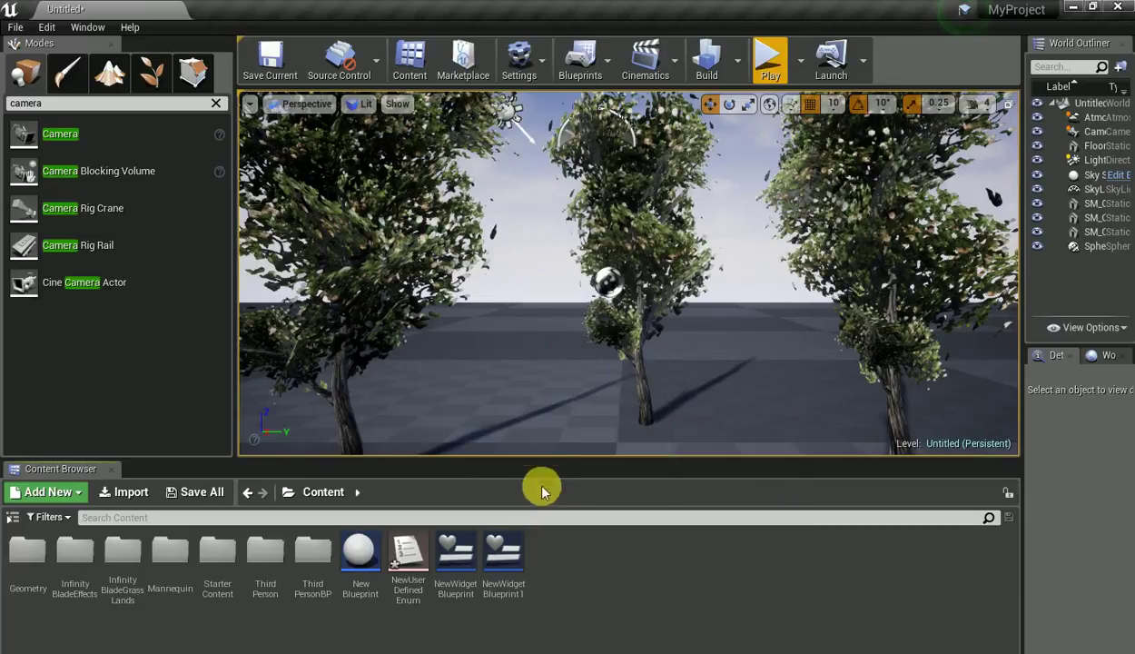
right_click(565, 538)
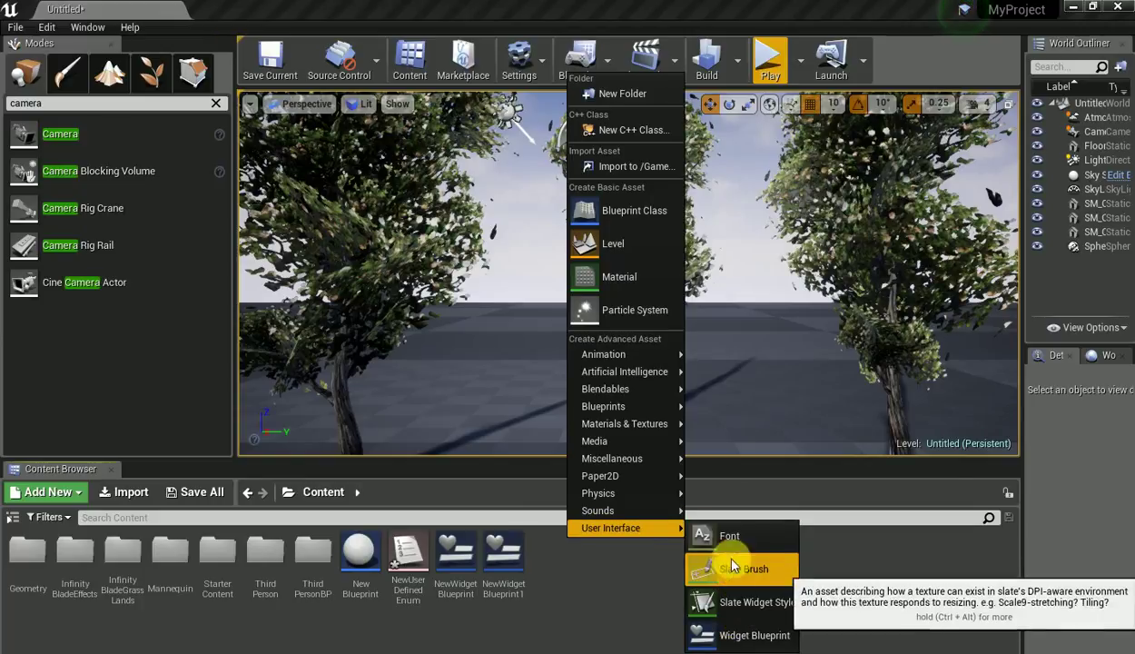
mouse_move(650, 511)
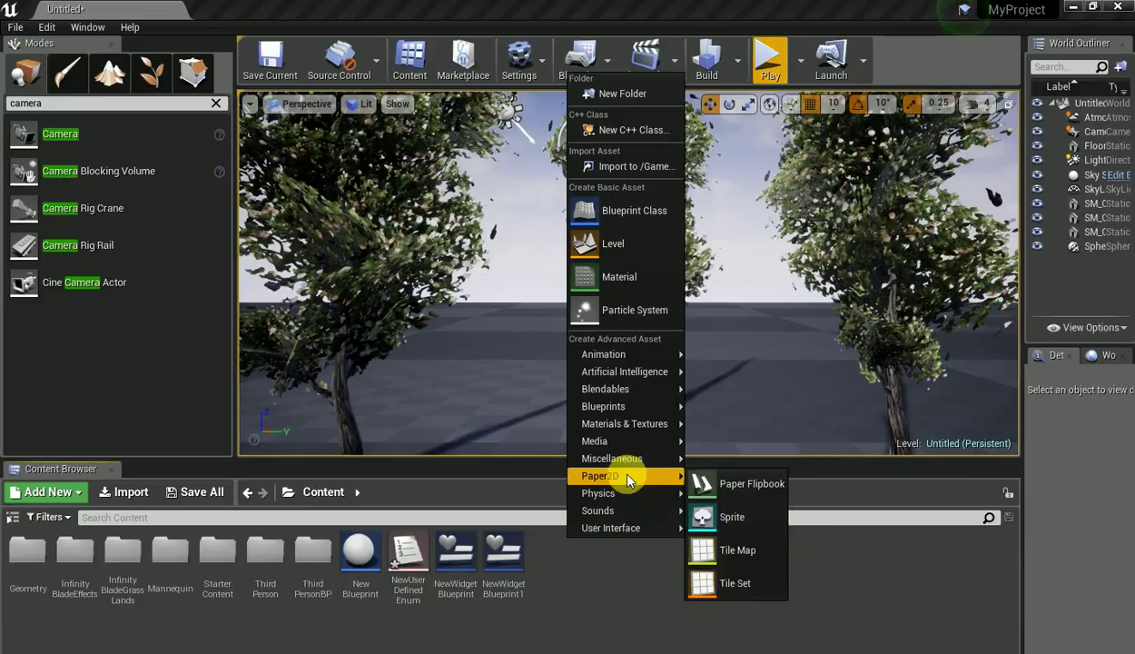
left_click(597, 592)
left_click(645, 61)
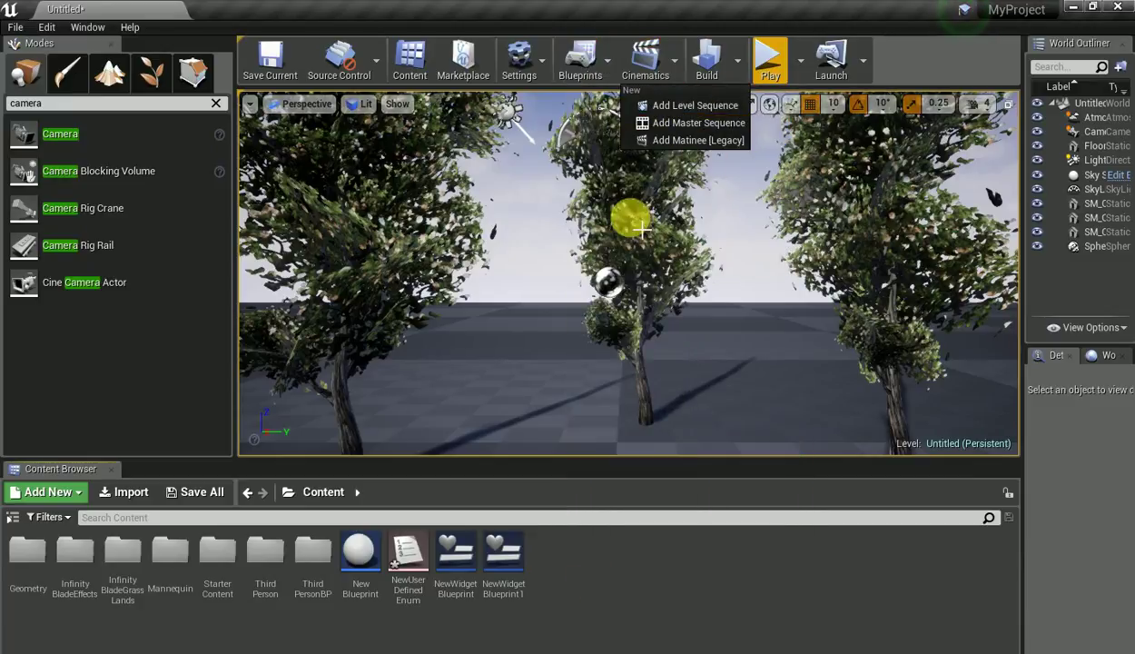
left_click(575, 63)
left_click(646, 60)
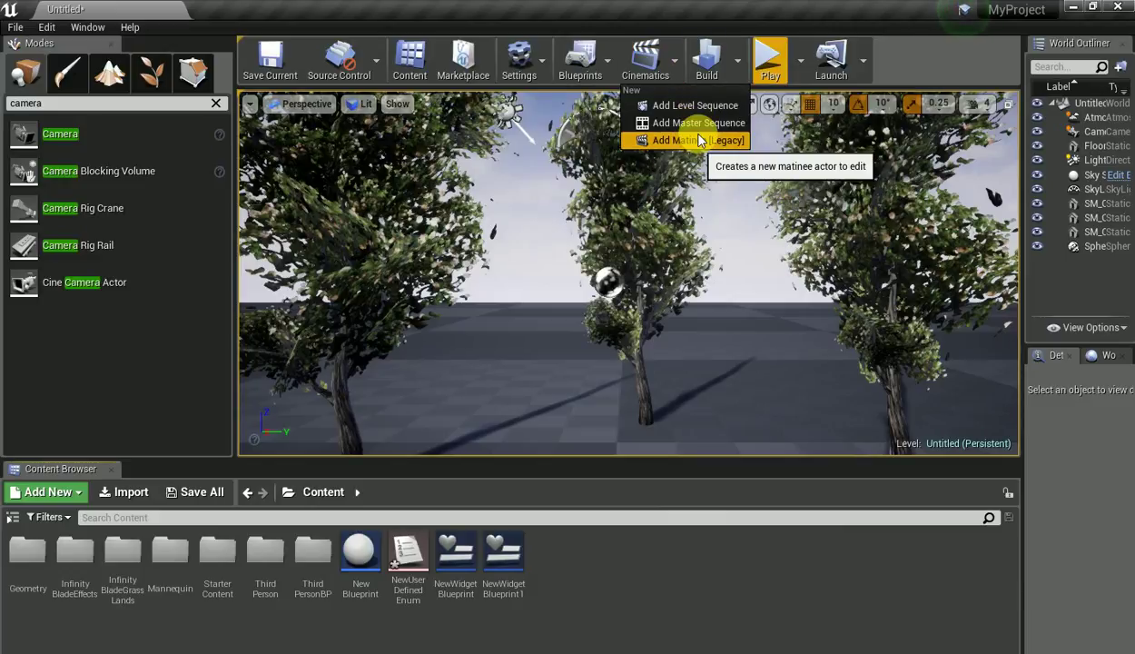
Create a Material asset with its default name in the Content folder and open it for editing.
right_click(574, 574)
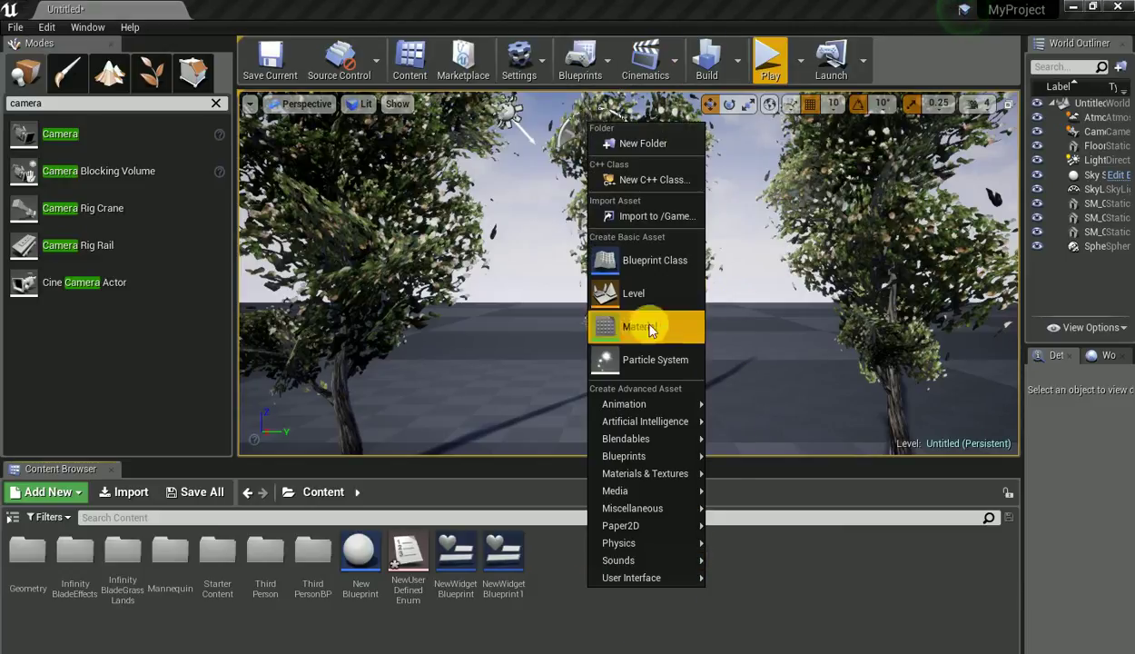
left_click(671, 323)
left_click(600, 563)
double_click(406, 558)
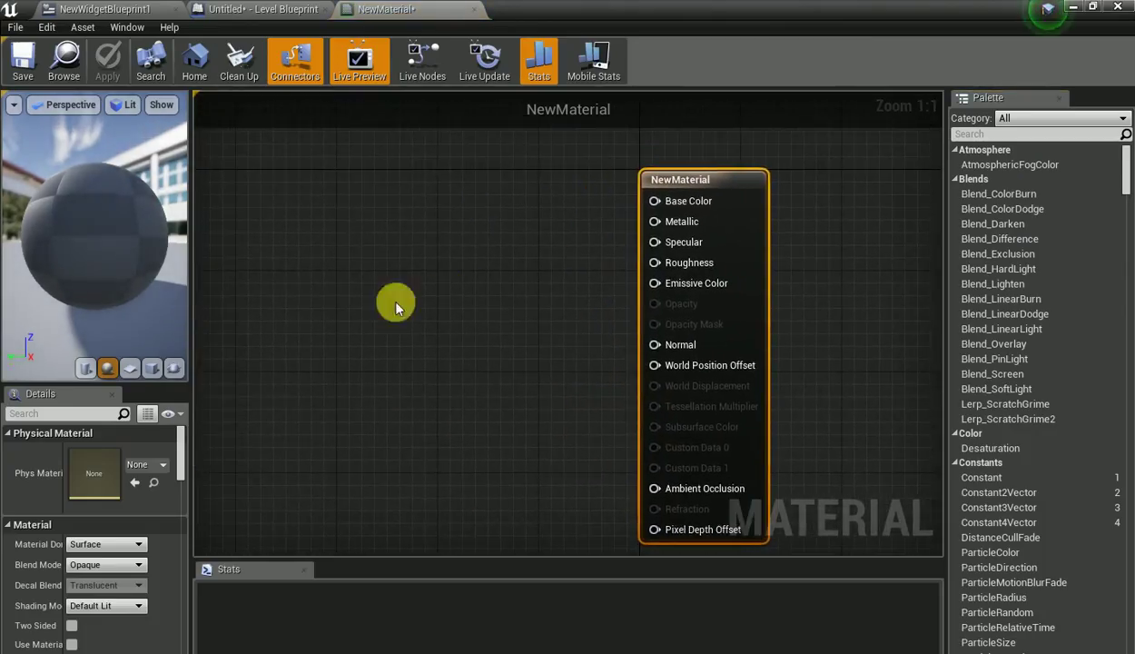
Add a three-component constant wired to the material's Base Color and set it to light purple: R 0.702359, G 0.564862, B 1.0.
left_click(334, 314)
left_click_drag(431, 343, 655, 201)
left_click(120, 452)
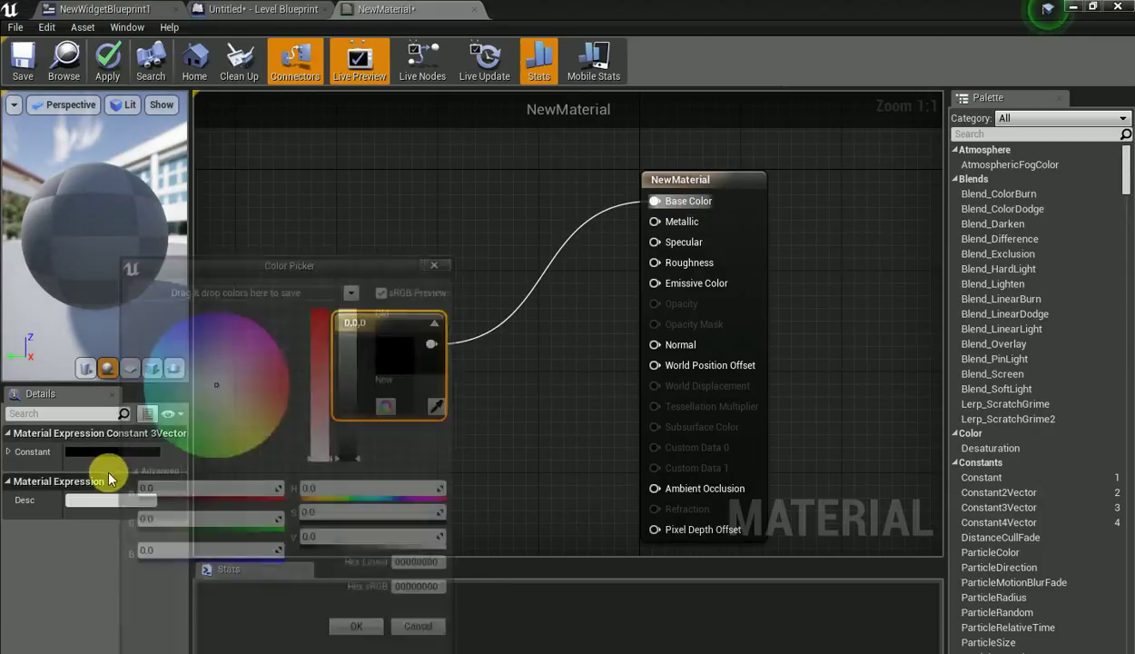
left_click(253, 415)
left_click(213, 356)
left_click_drag(356, 405, 355, 313)
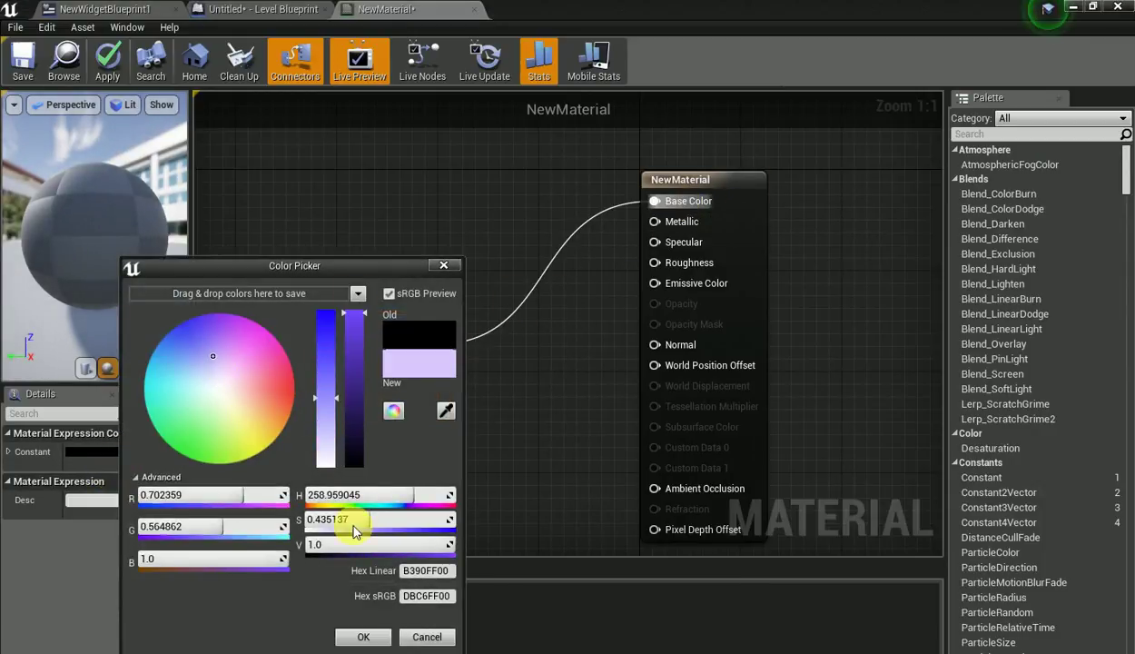
left_click(361, 635)
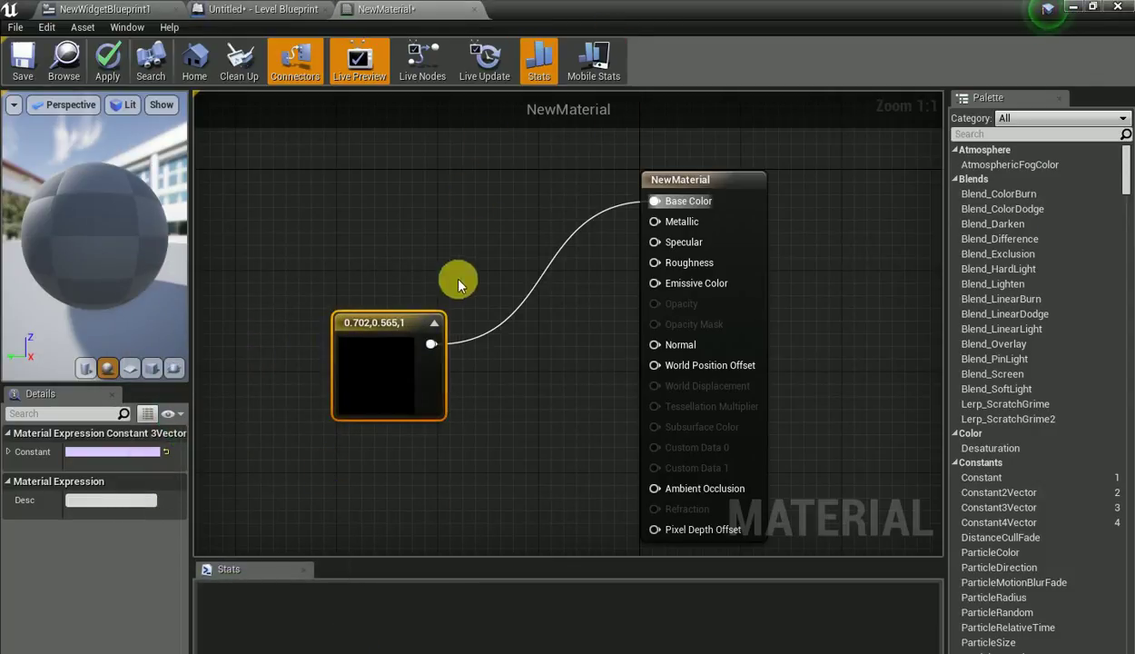
Reposition the colour constant node beside the NewMaterial node and close the material editor window.
left_click_drag(355, 322, 307, 268)
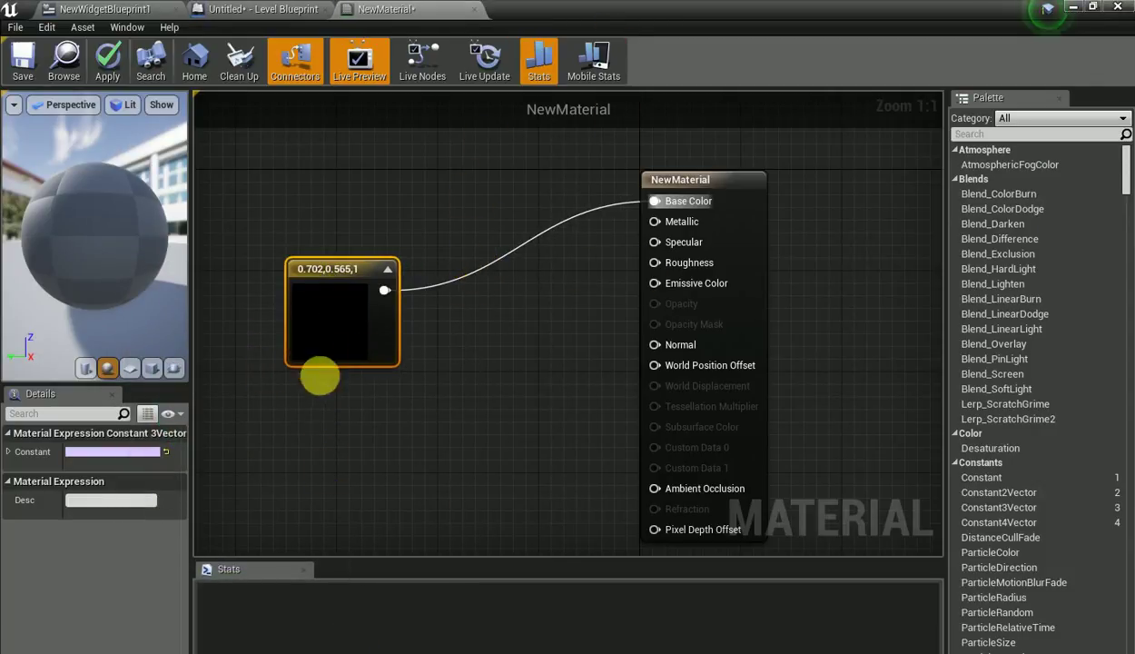
left_click_drag(282, 443, 430, 426)
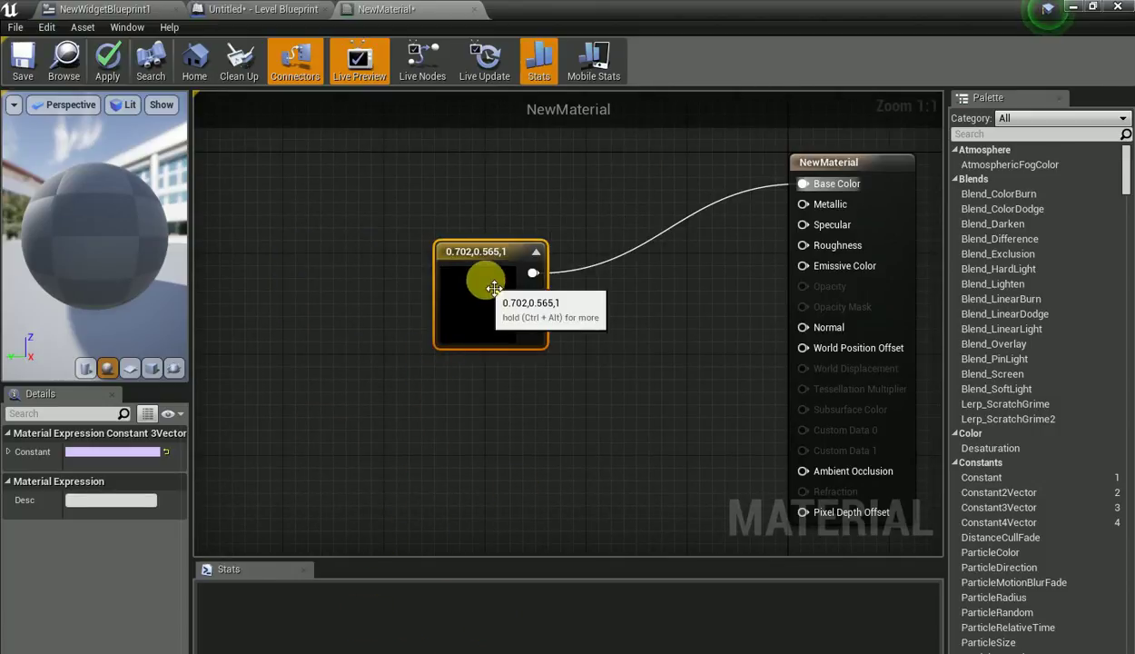
left_click_drag(472, 291, 523, 265)
left_click_drag(789, 365, 433, 395)
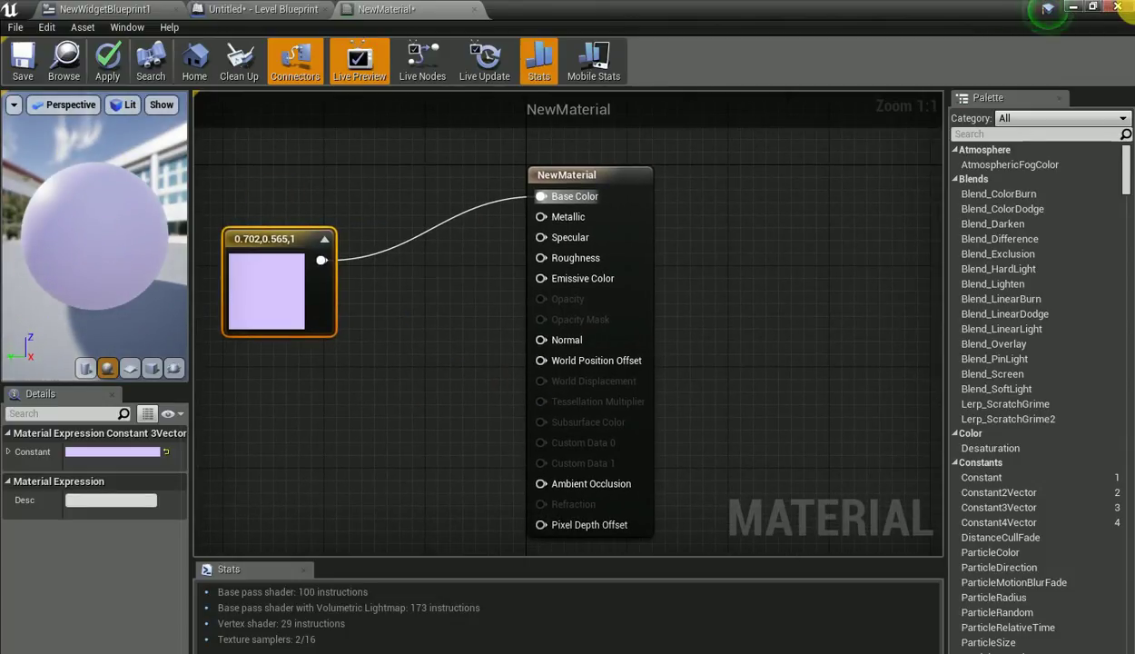
left_click(1115, 7)
left_click(621, 398)
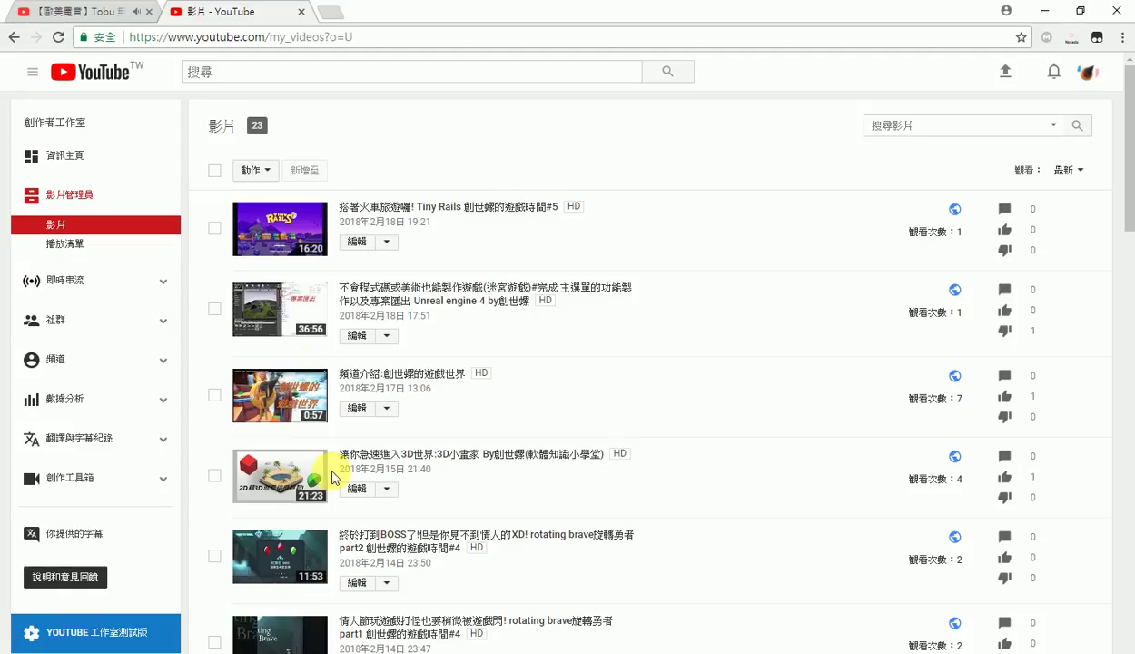
Switch to the YouTube video manager, look through the uploaded videos, and open the channel's list of playlists.
scroll(336, 477, "down", 20)
scroll(345, 483, "up", 7)
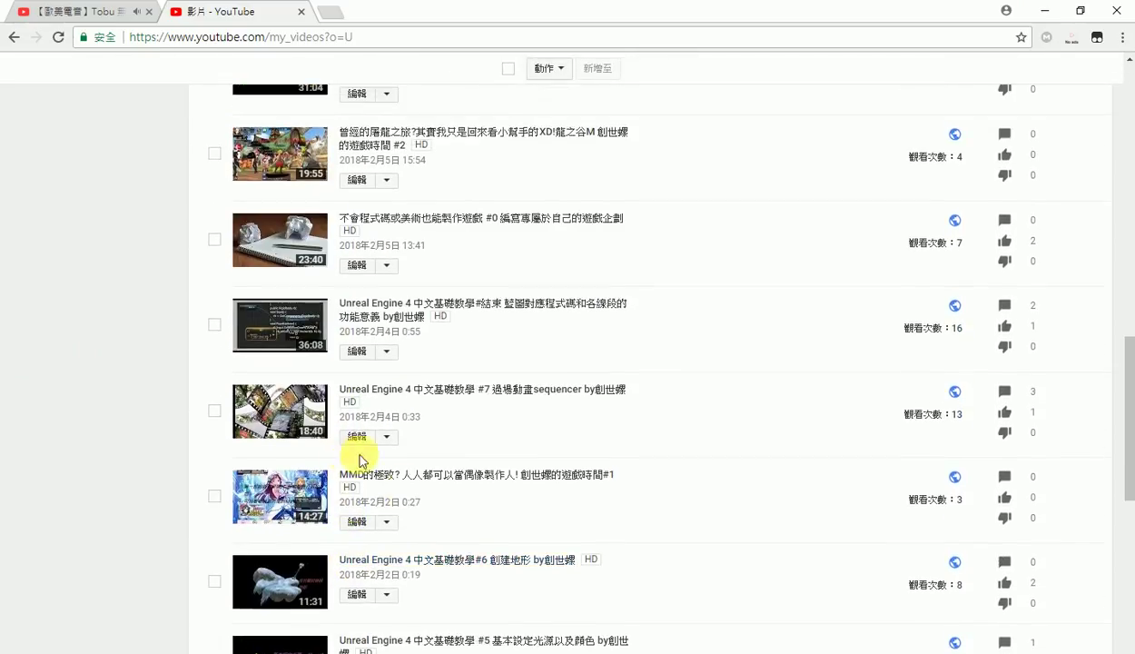
scroll(506, 580, "up", 10)
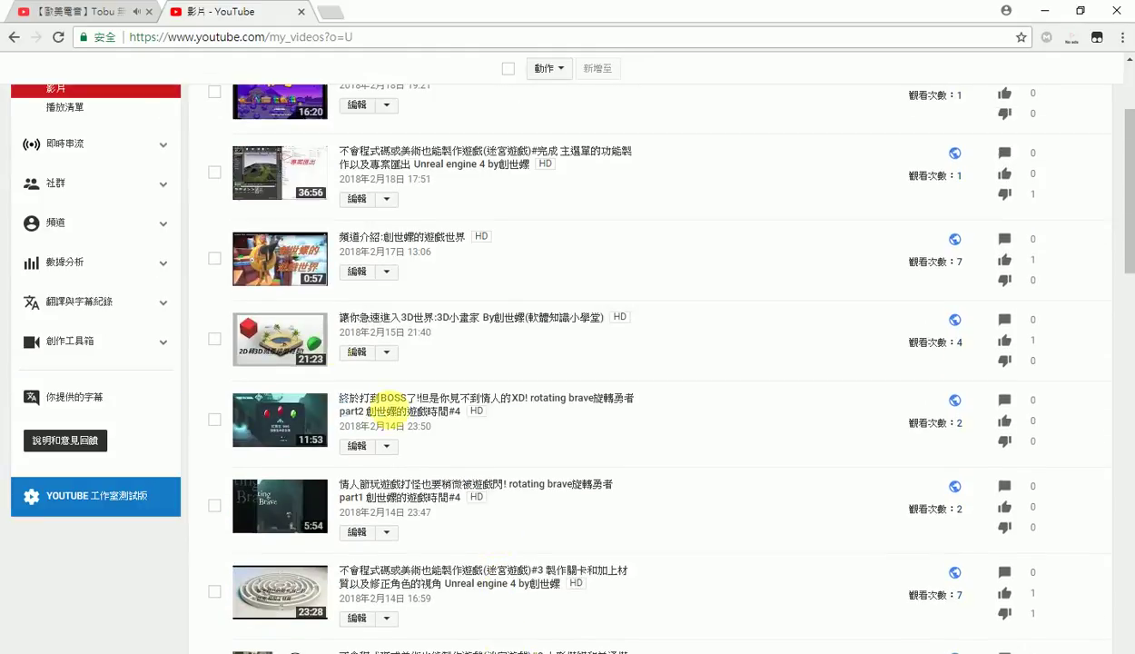
scroll(363, 536, "up", 1)
scroll(352, 457, "up", 1)
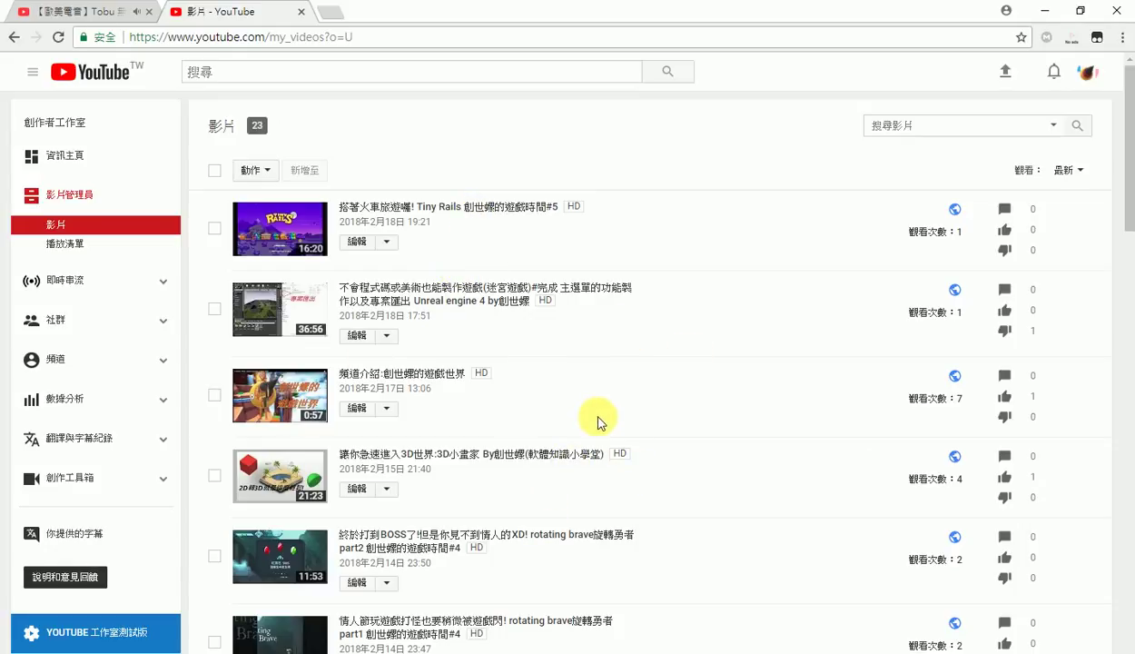
left_click(58, 227)
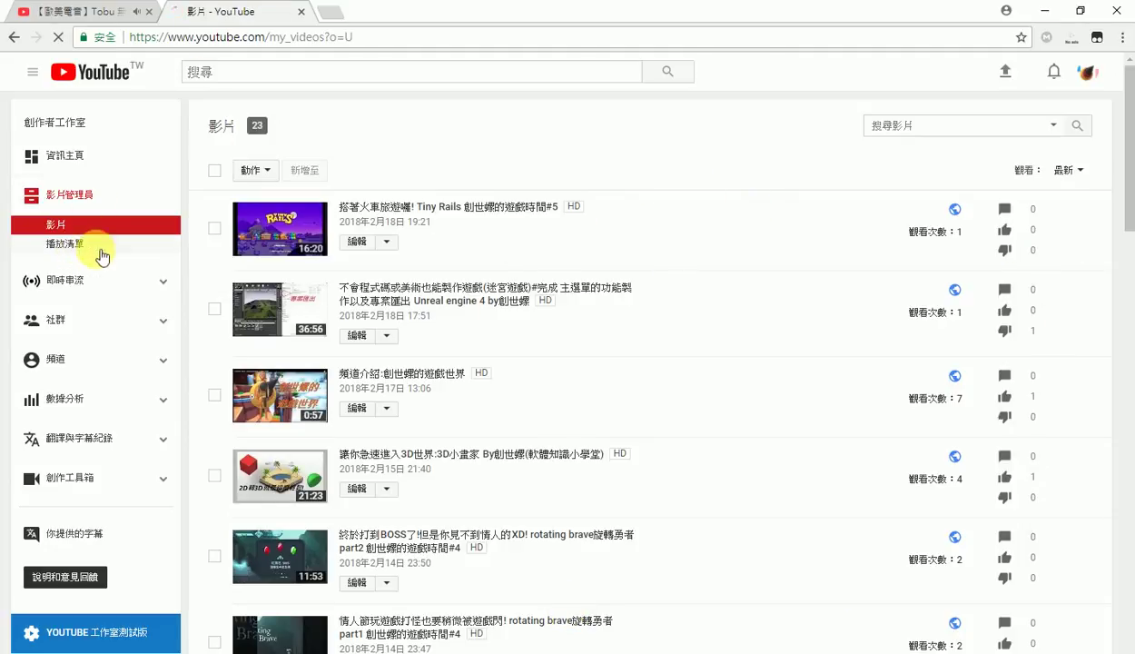
left_click(101, 256)
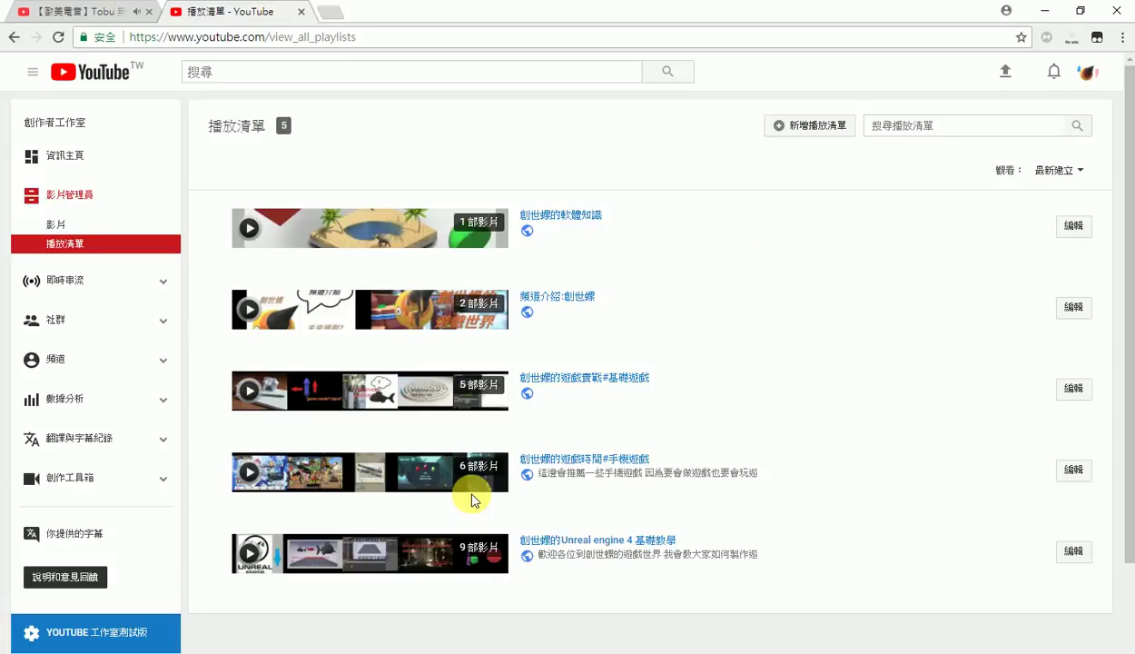